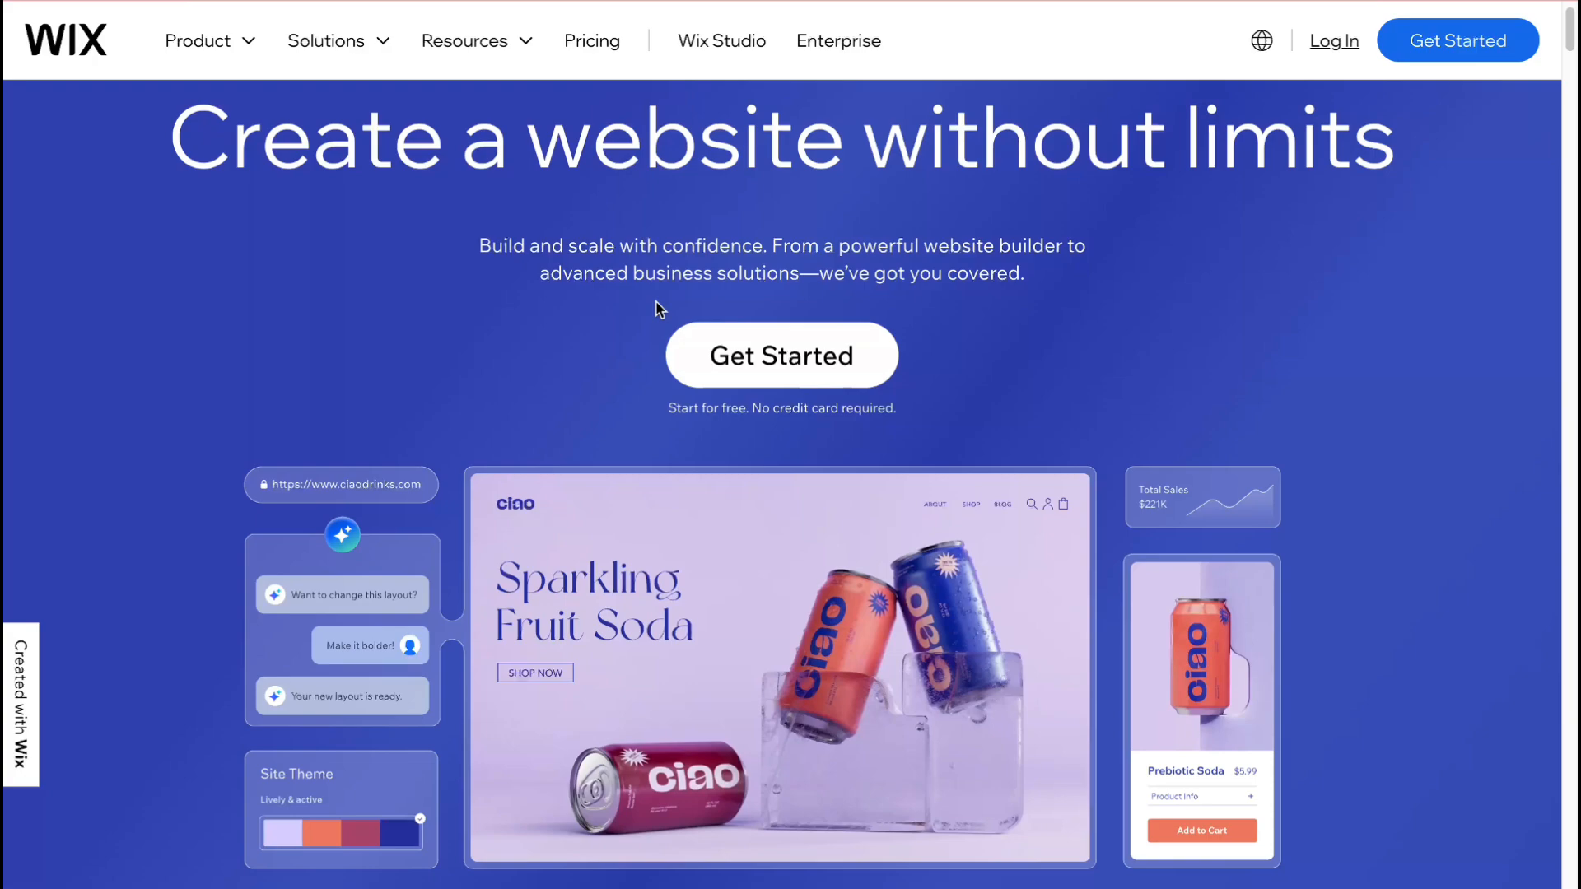
scroll(659, 309, "down", 1)
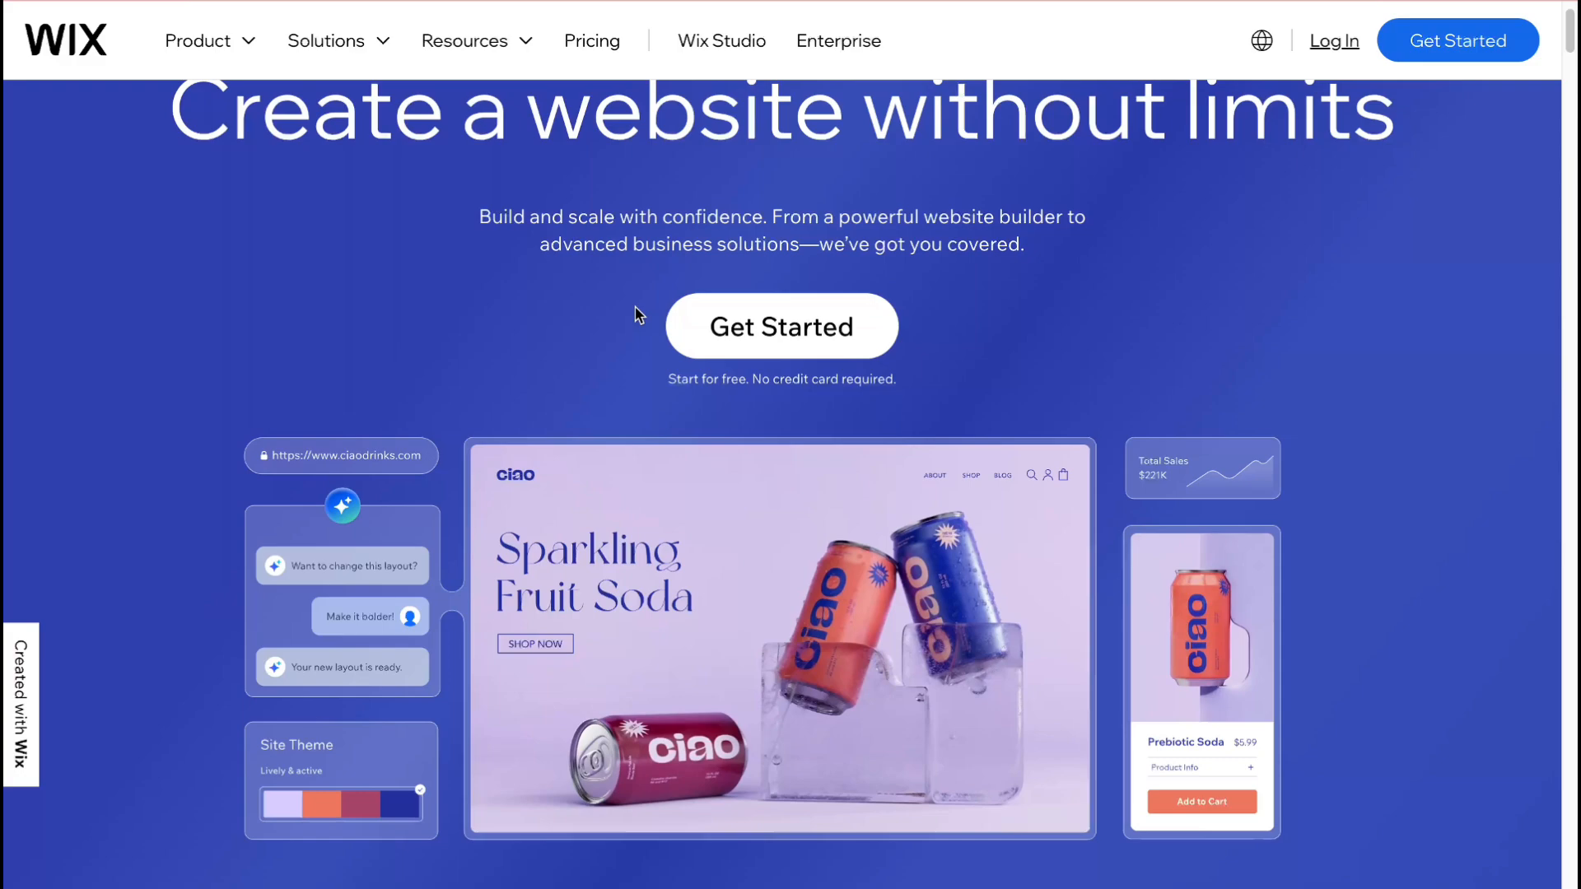
scroll(639, 315, "down", 1)
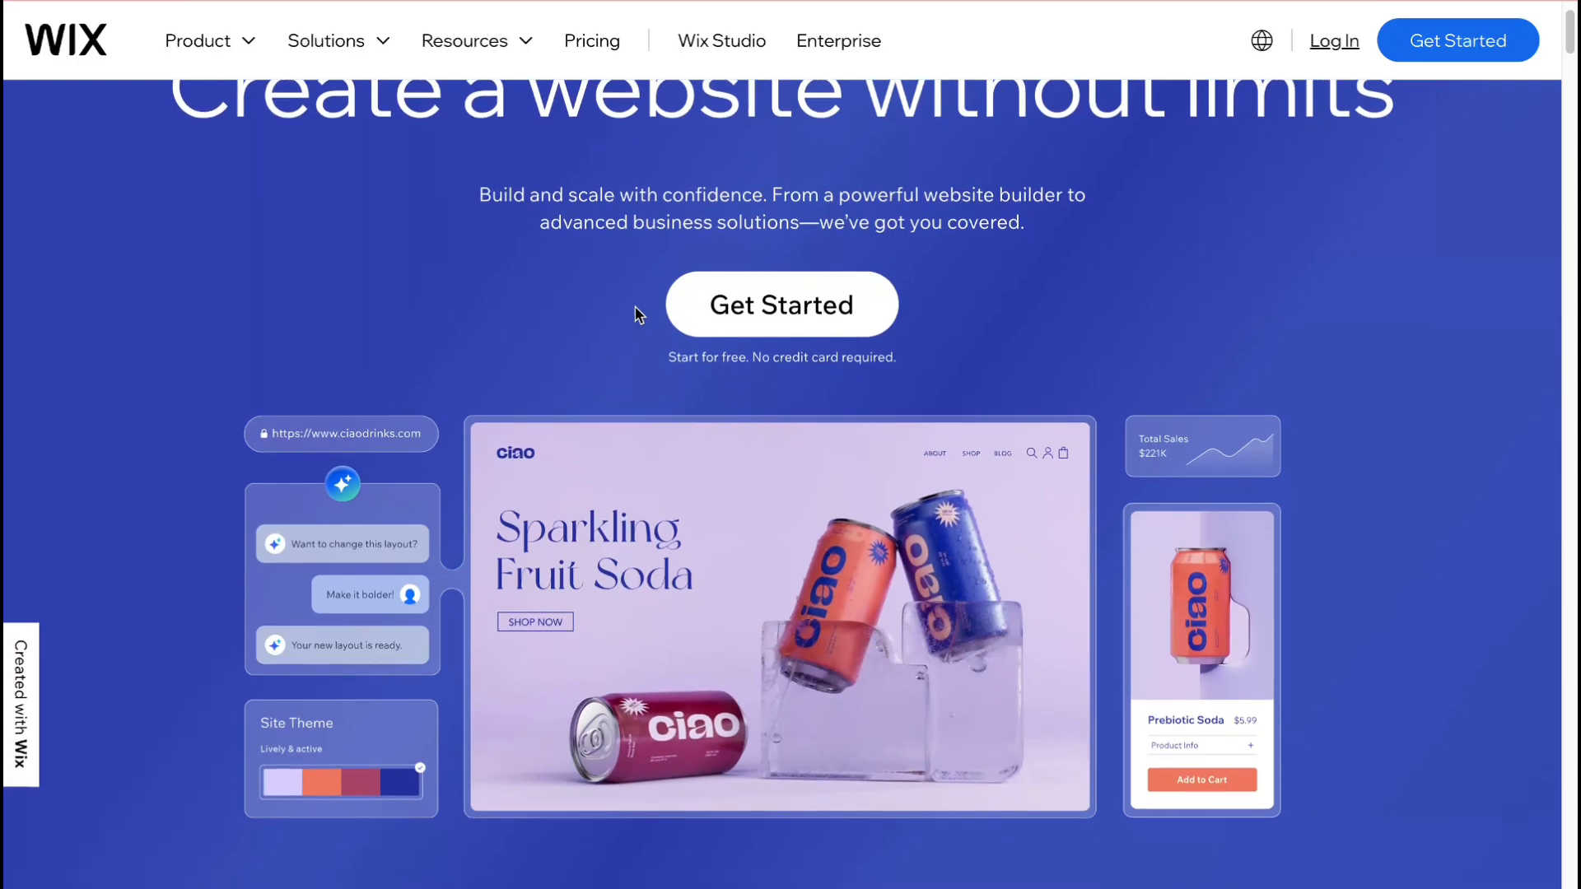
scroll(636, 314, "down", 1)
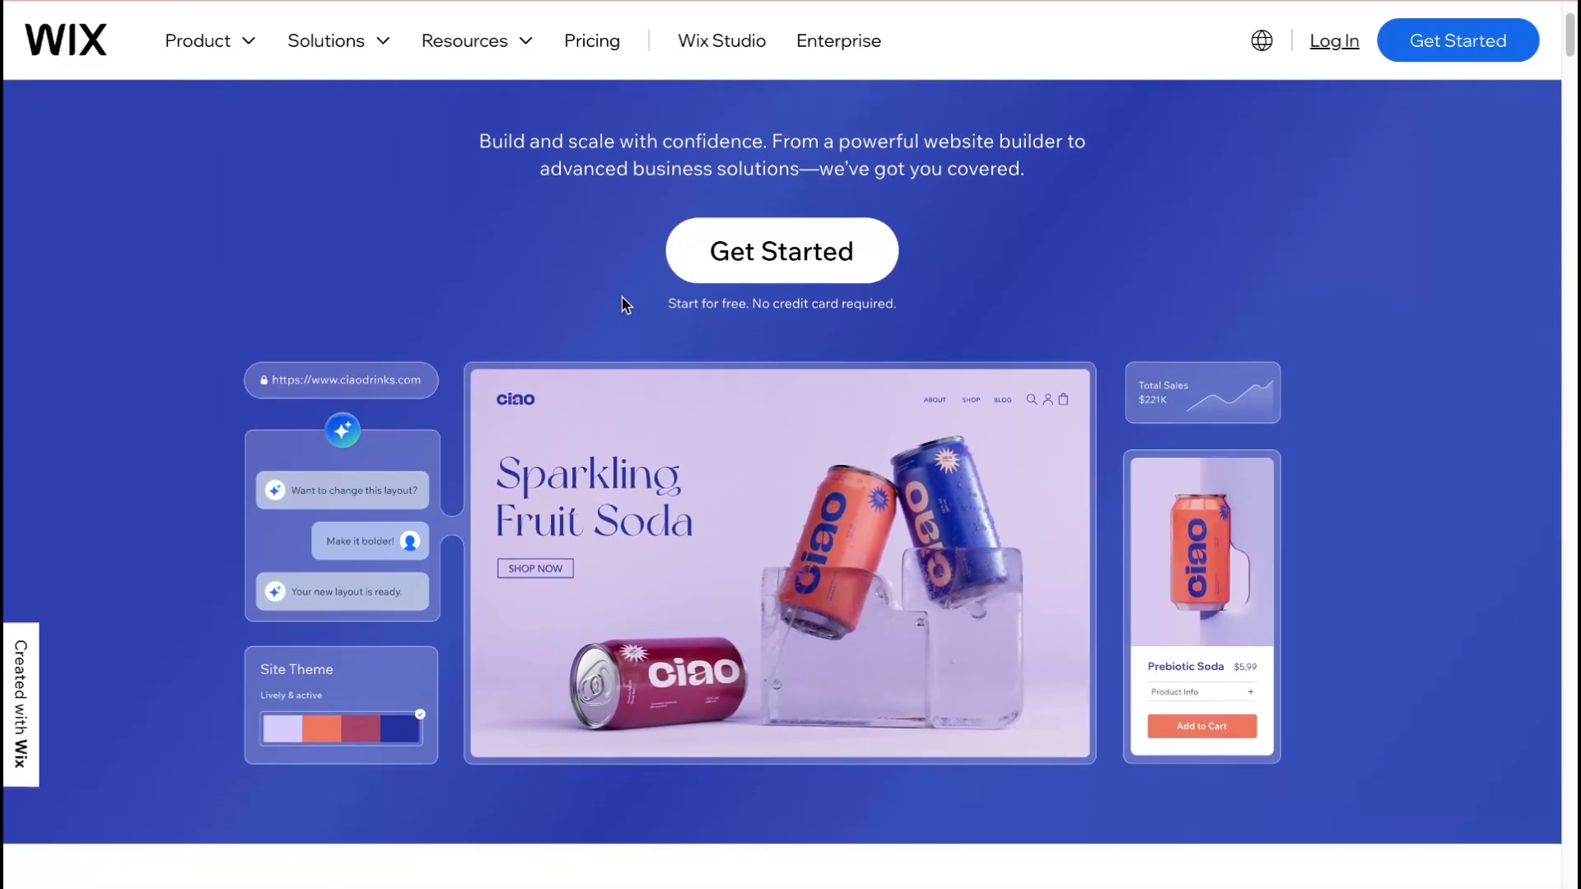
scroll(609, 298, "down", 1)
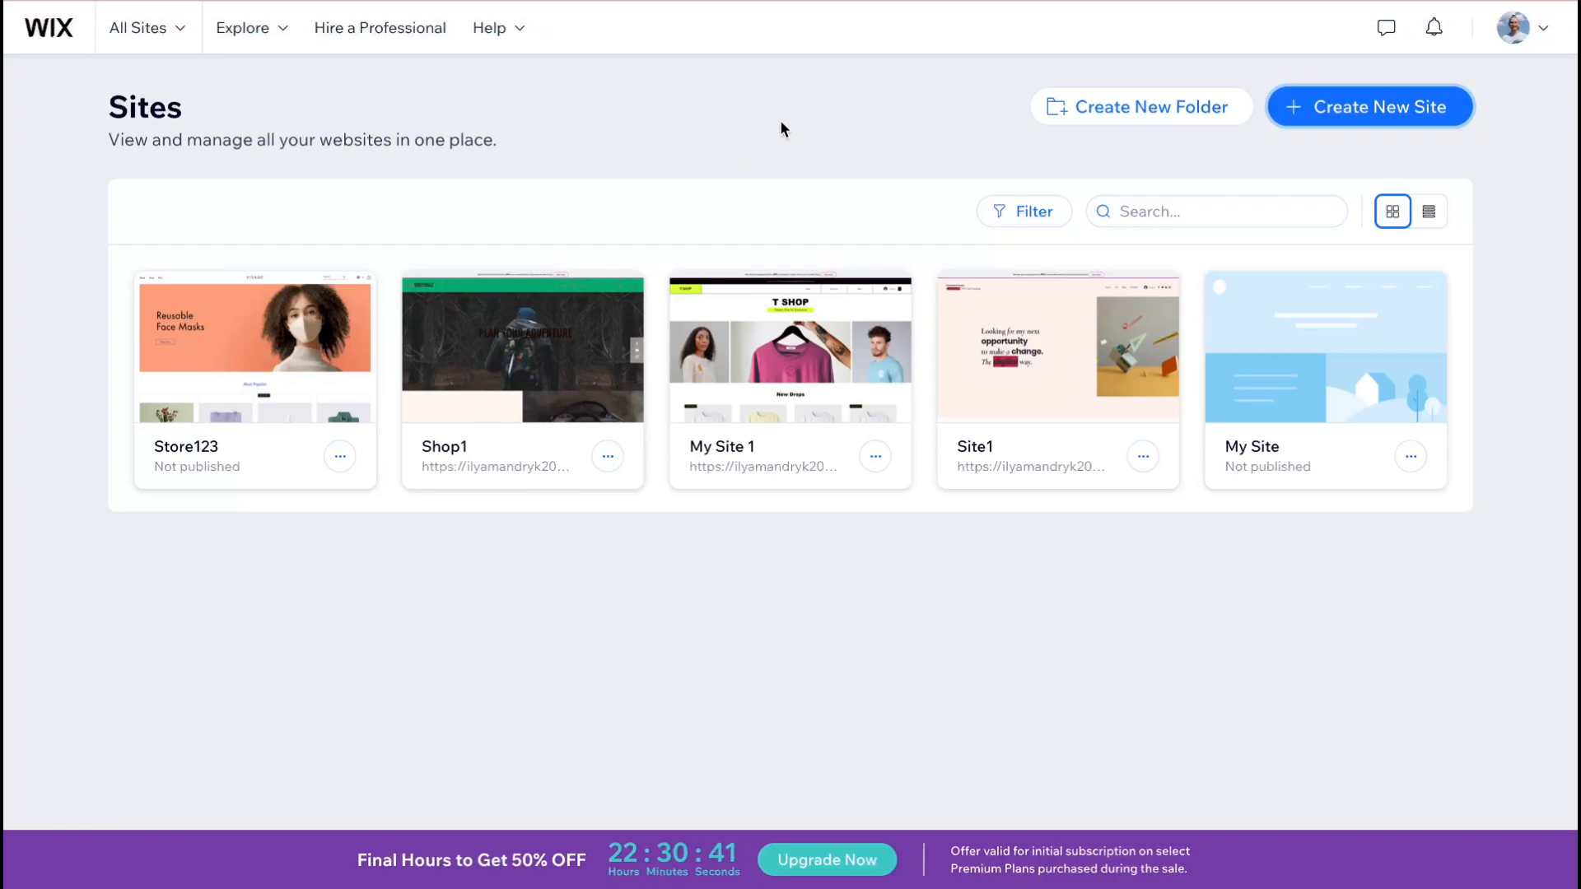
Start a new site without the AI chat and choose Personal Blog as the website type.
left_click(1389, 107)
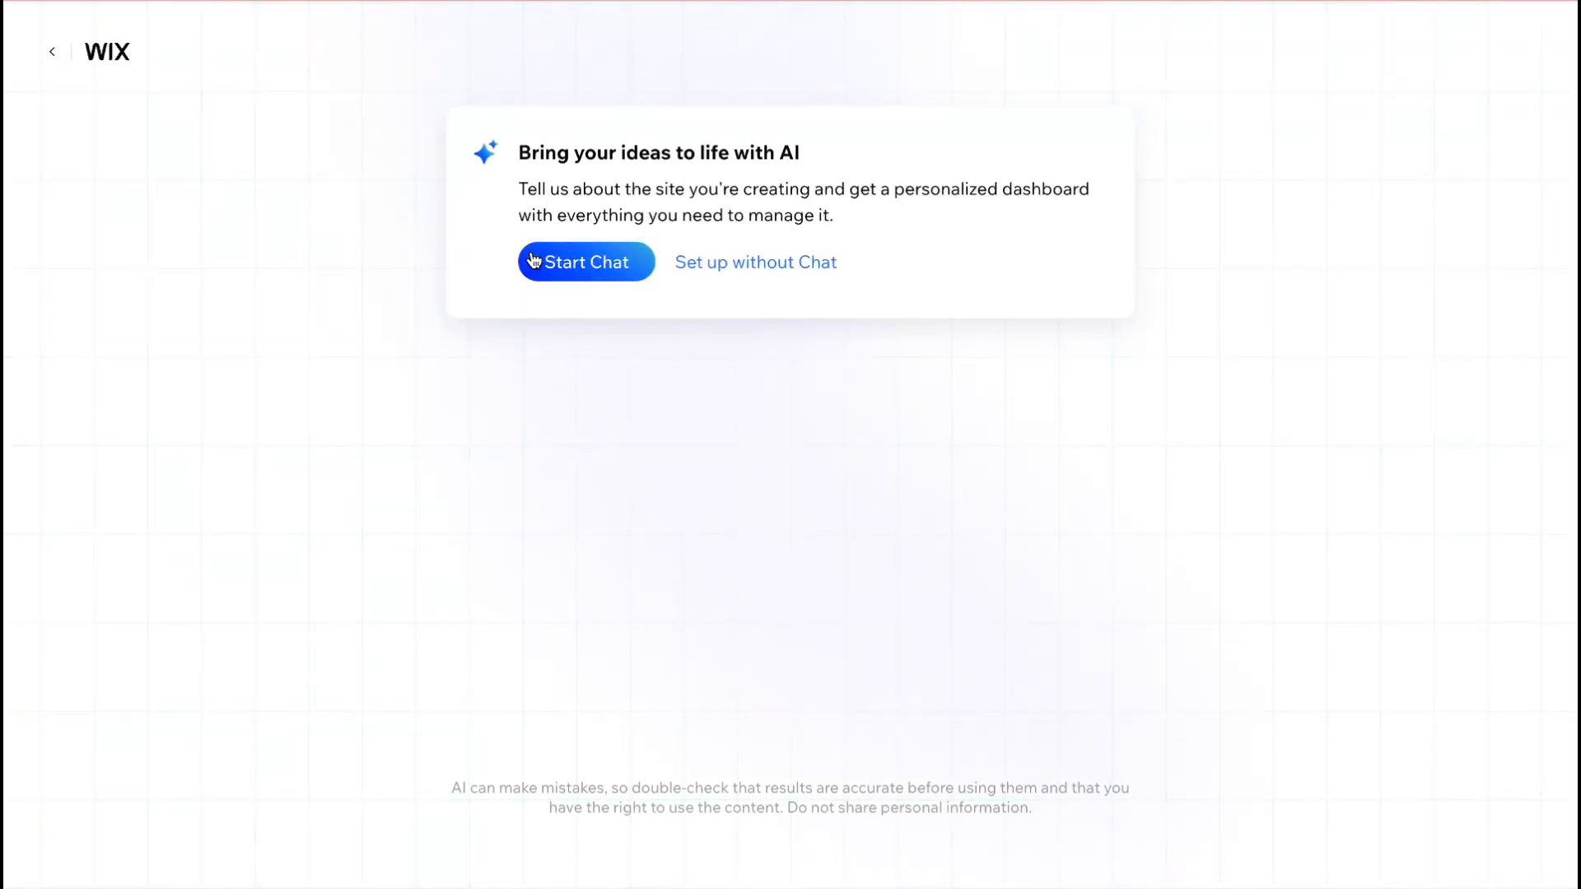
left_click(730, 270)
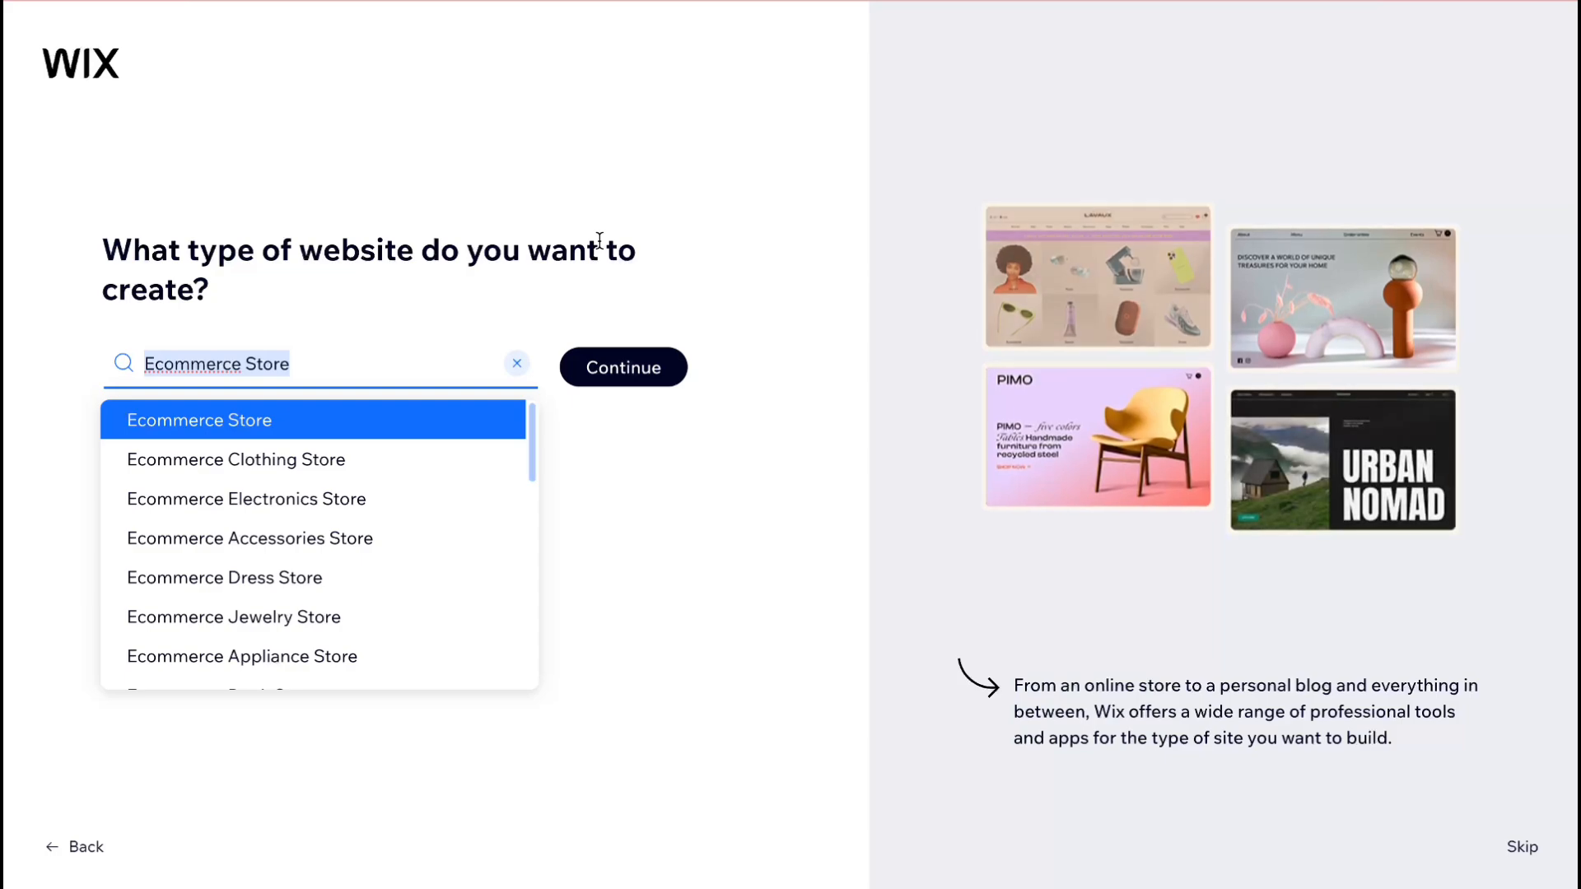
type("Per")
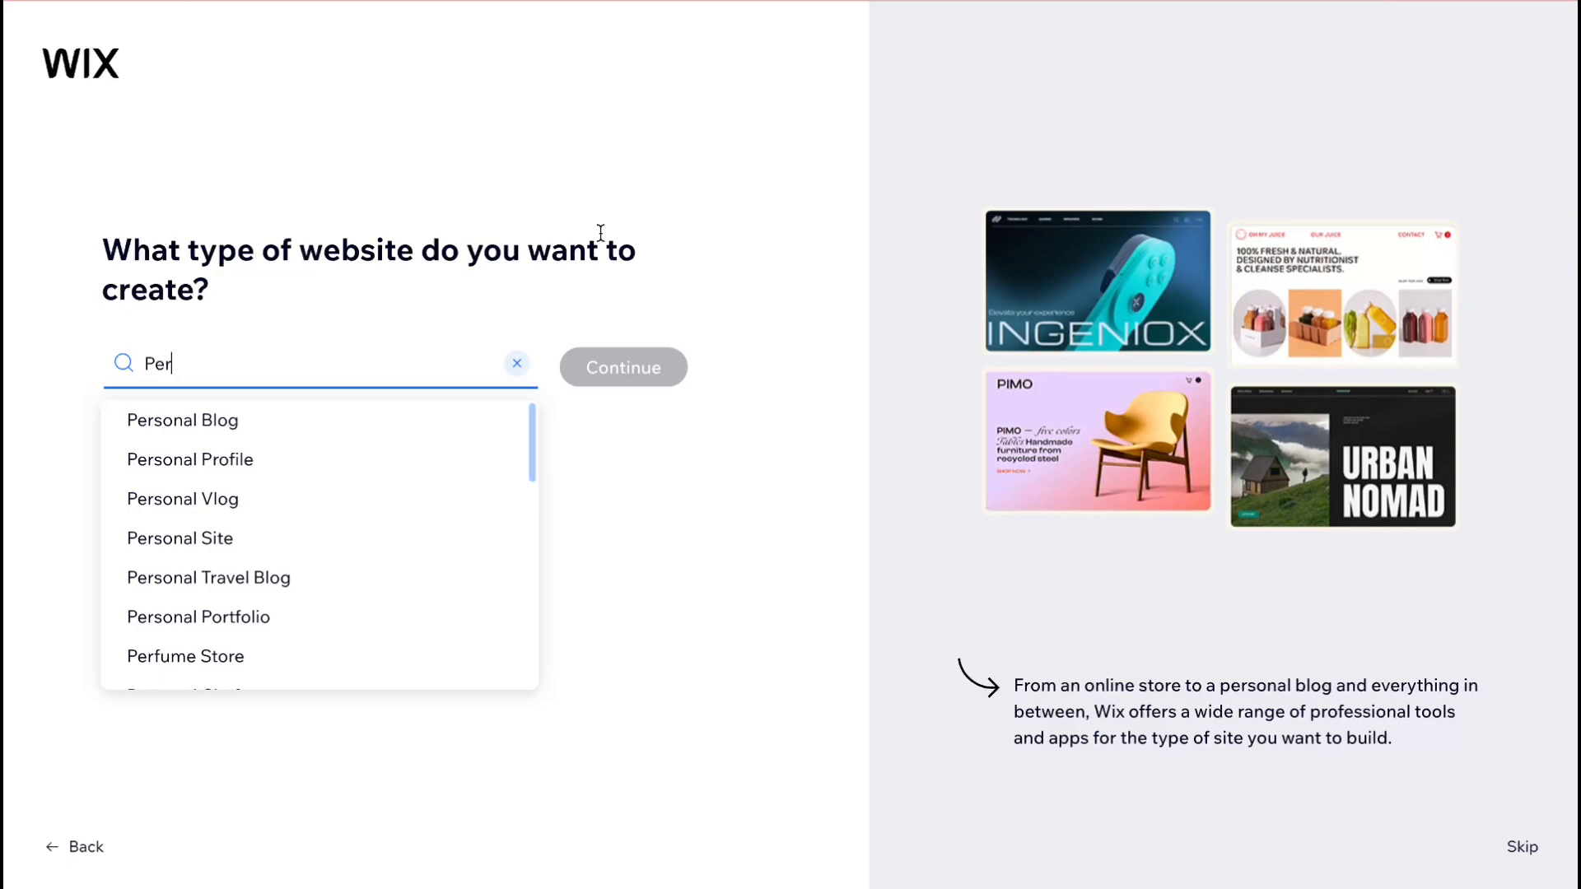
left_click(278, 407)
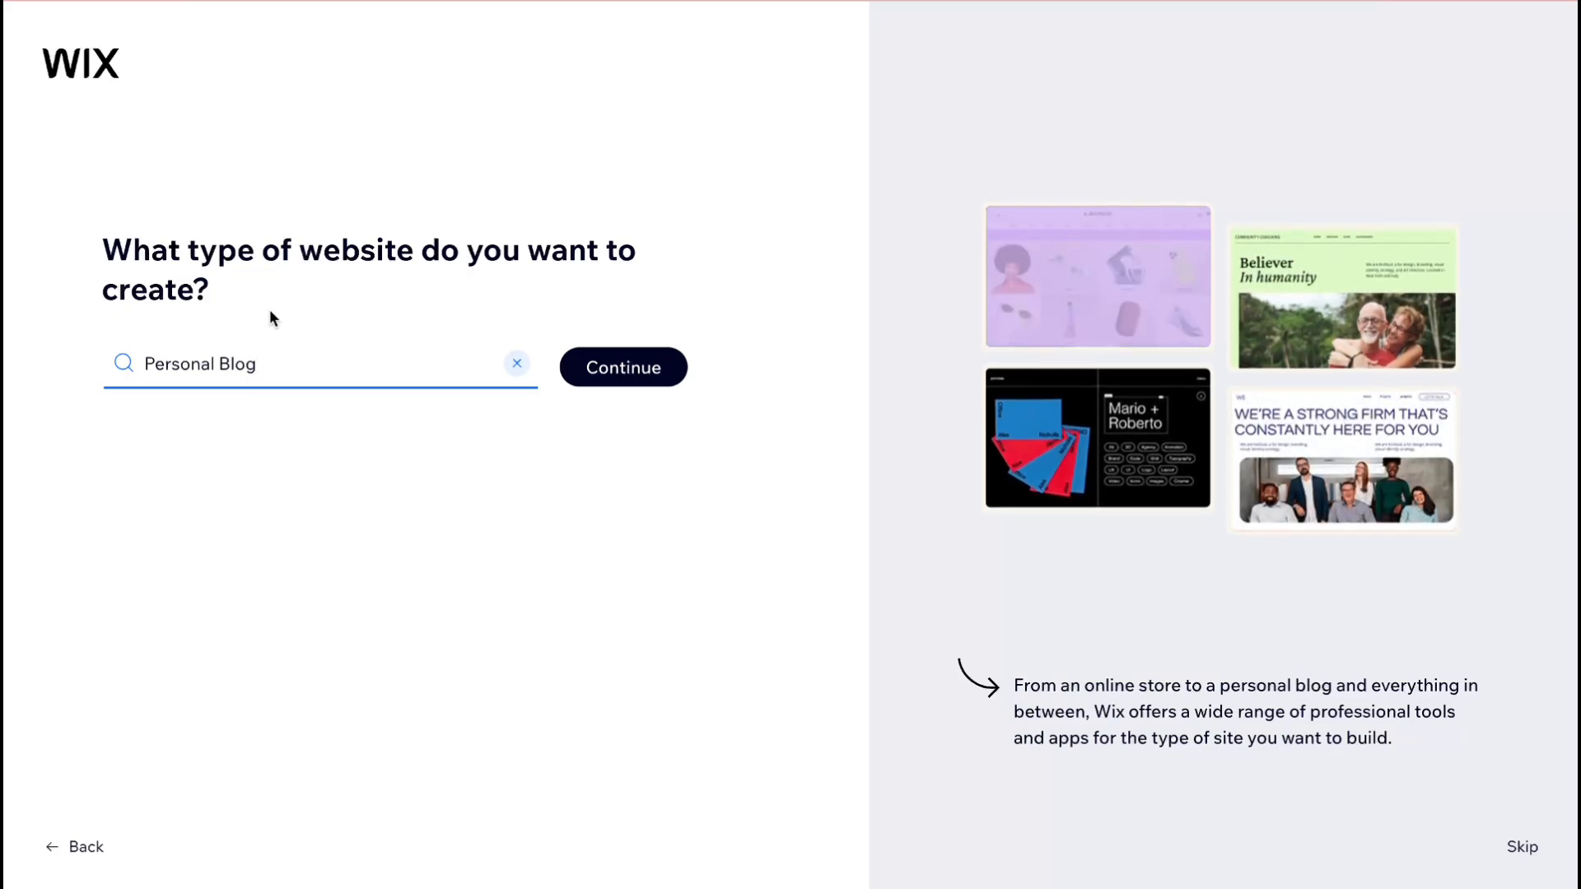
left_click_drag(131, 247, 613, 345)
left_click(618, 352)
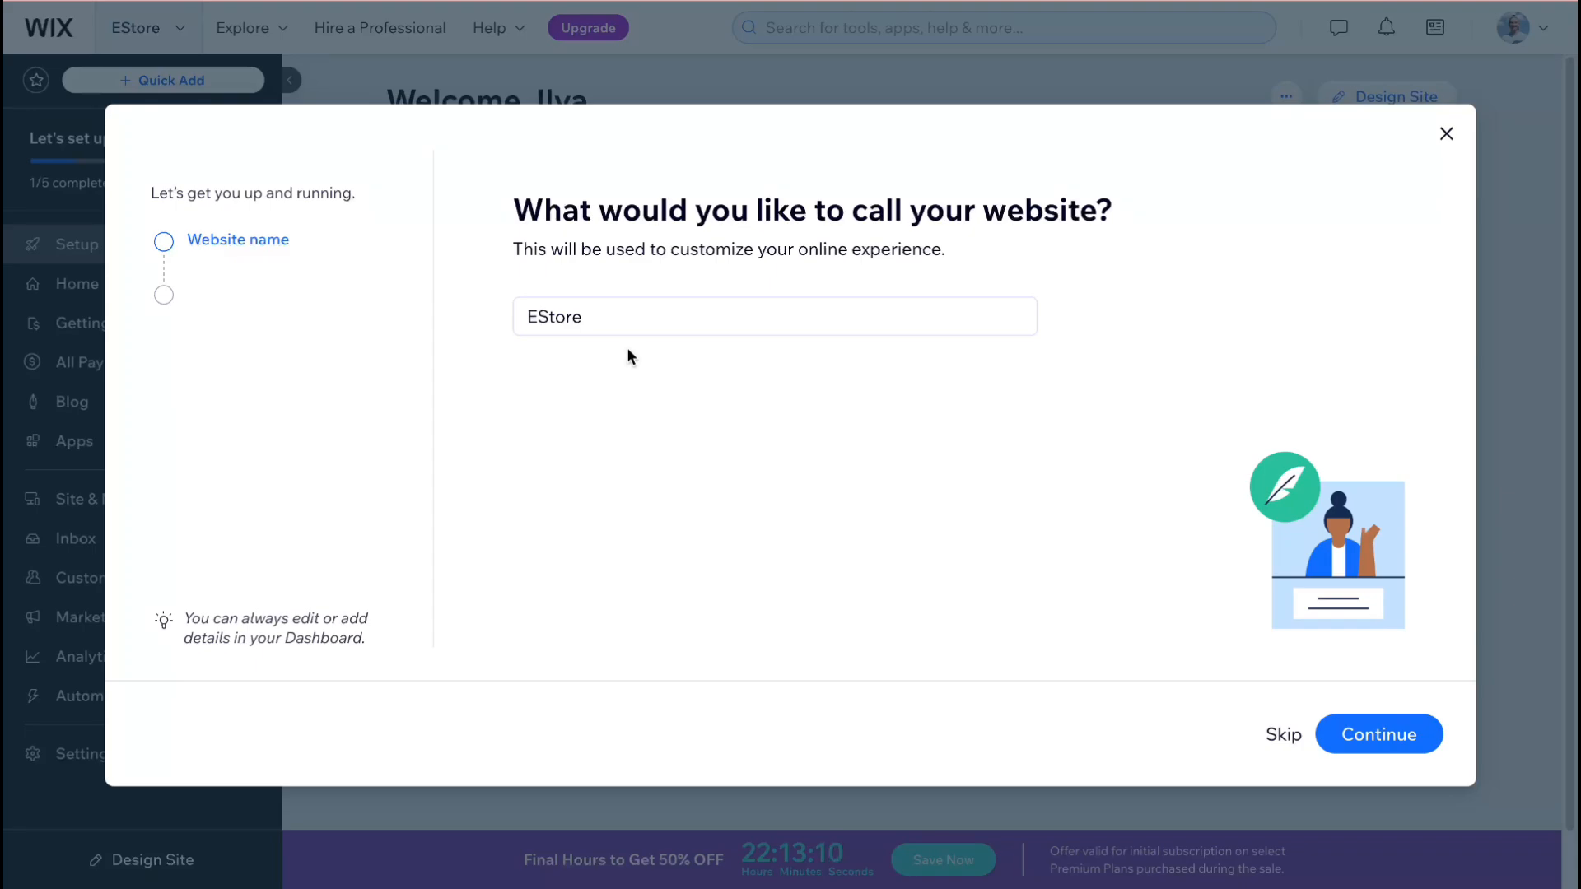
Name the website "Personal Blog for You" and continue to the site goals.
left_click(647, 318)
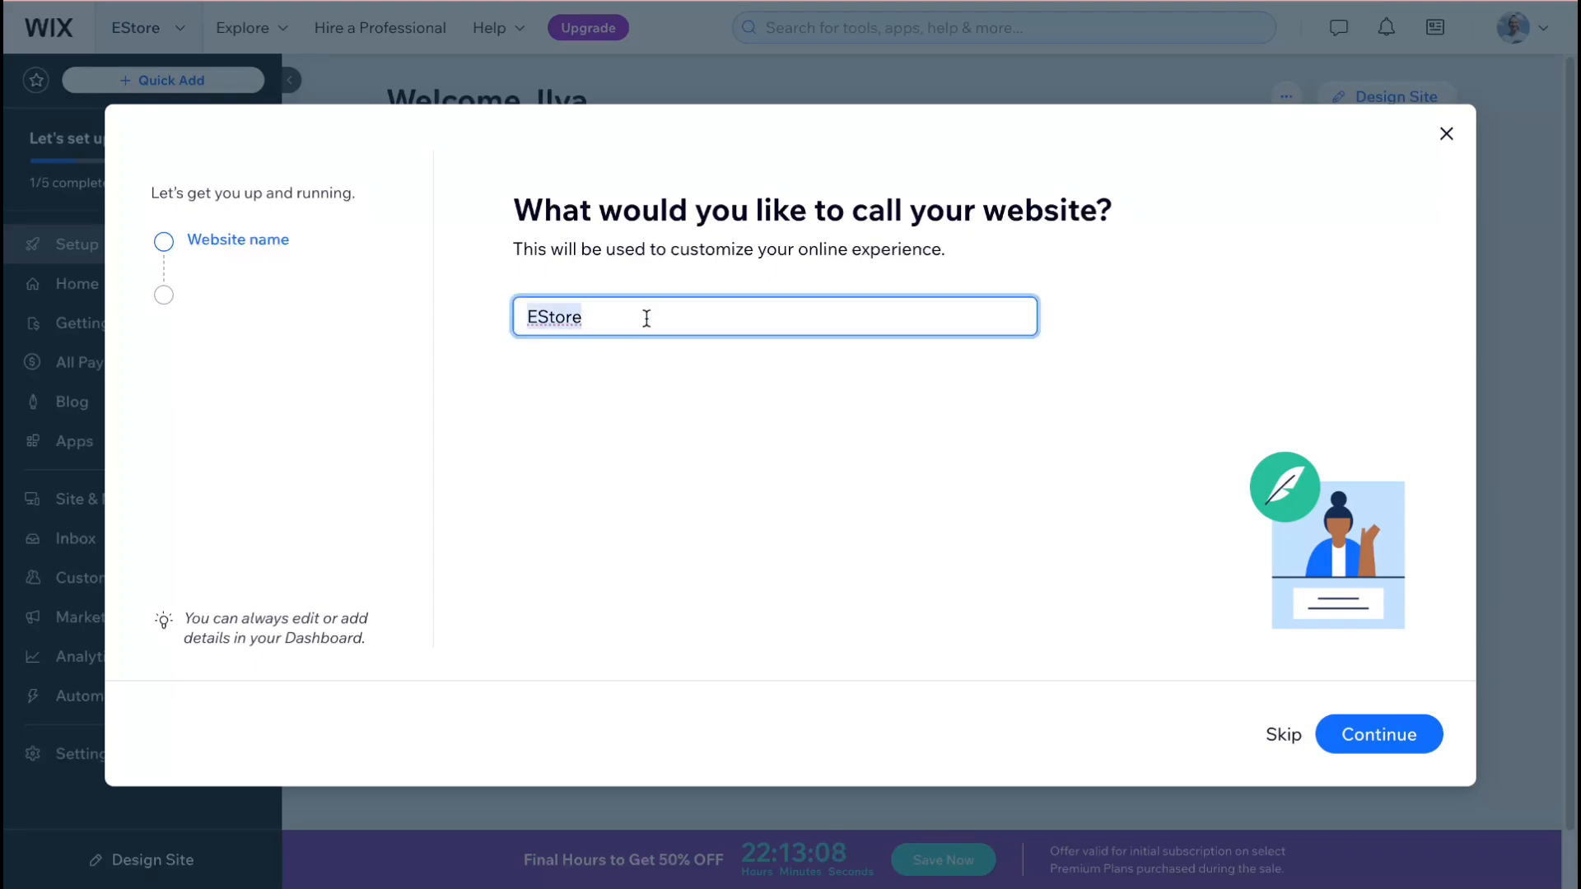
type("Perso")
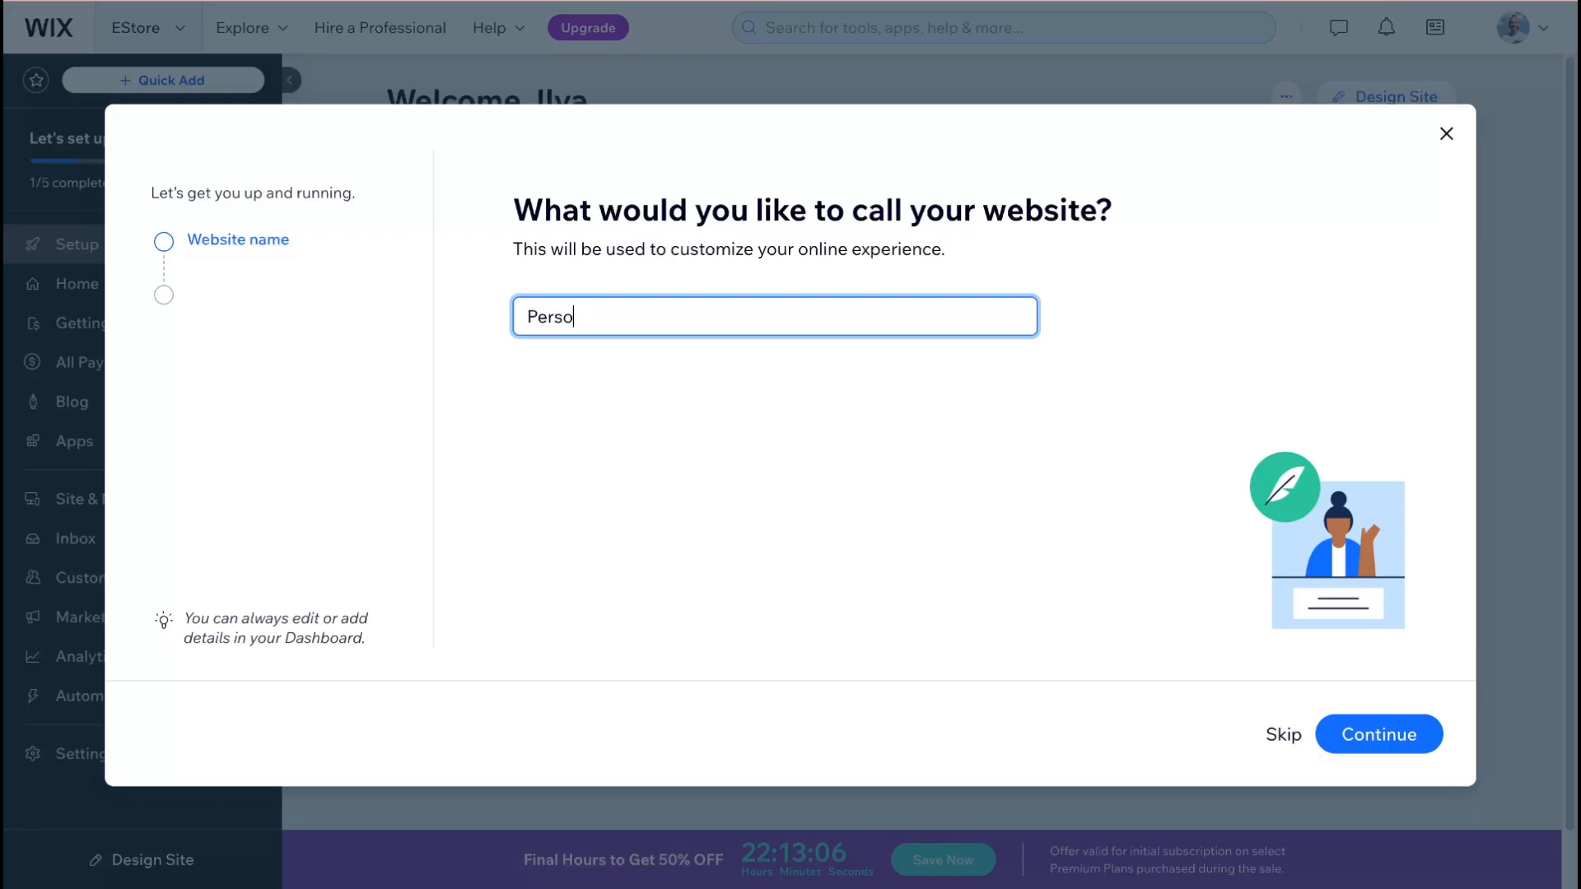
type("nal Blog for You")
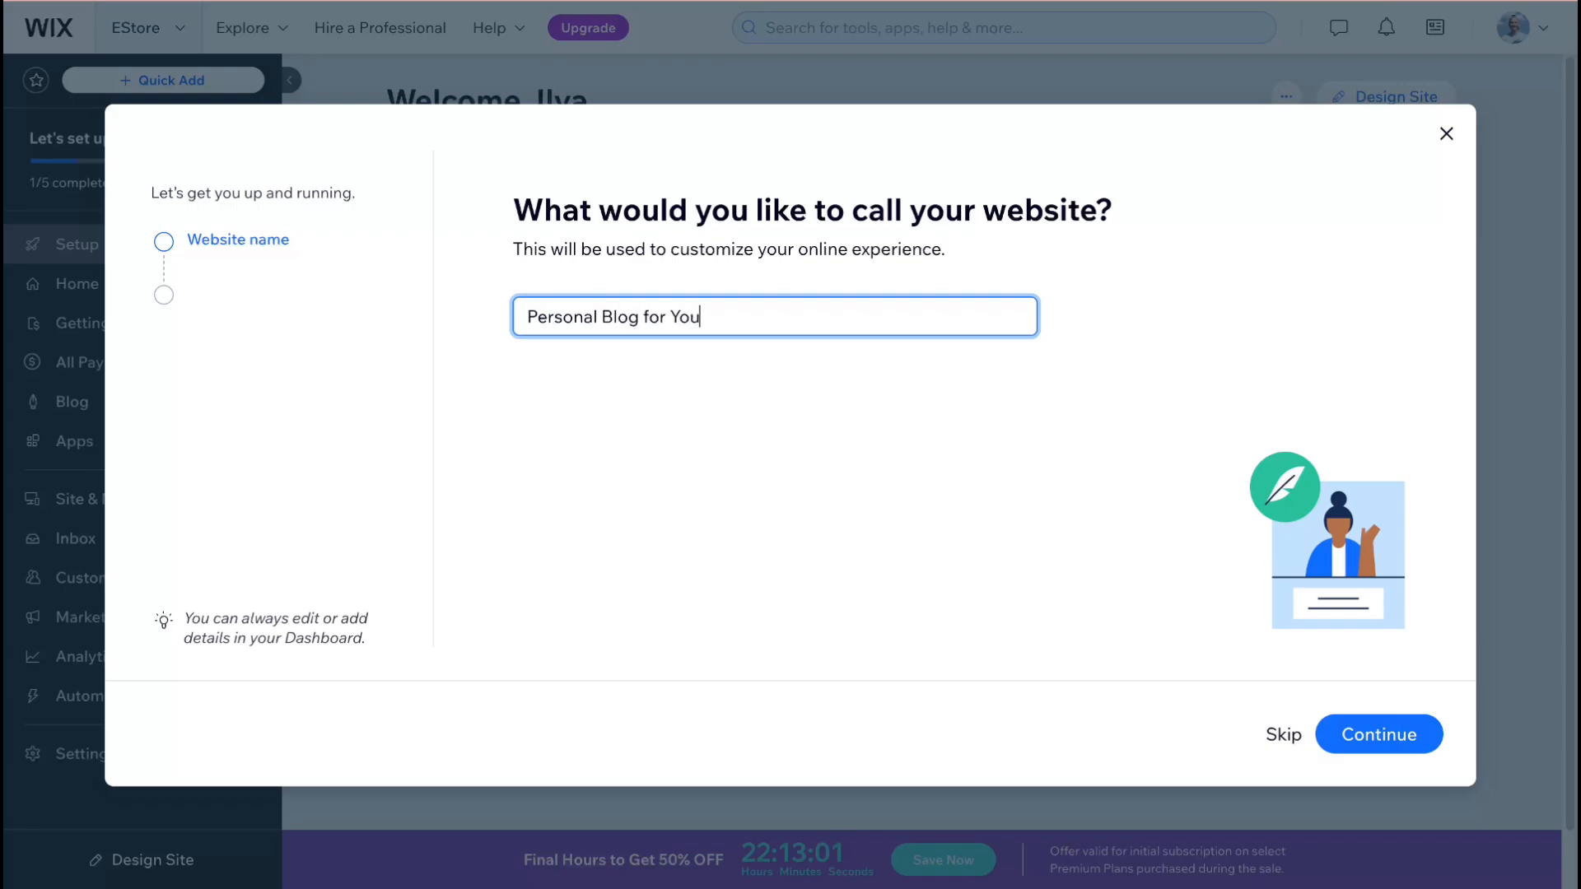
left_click(1385, 735)
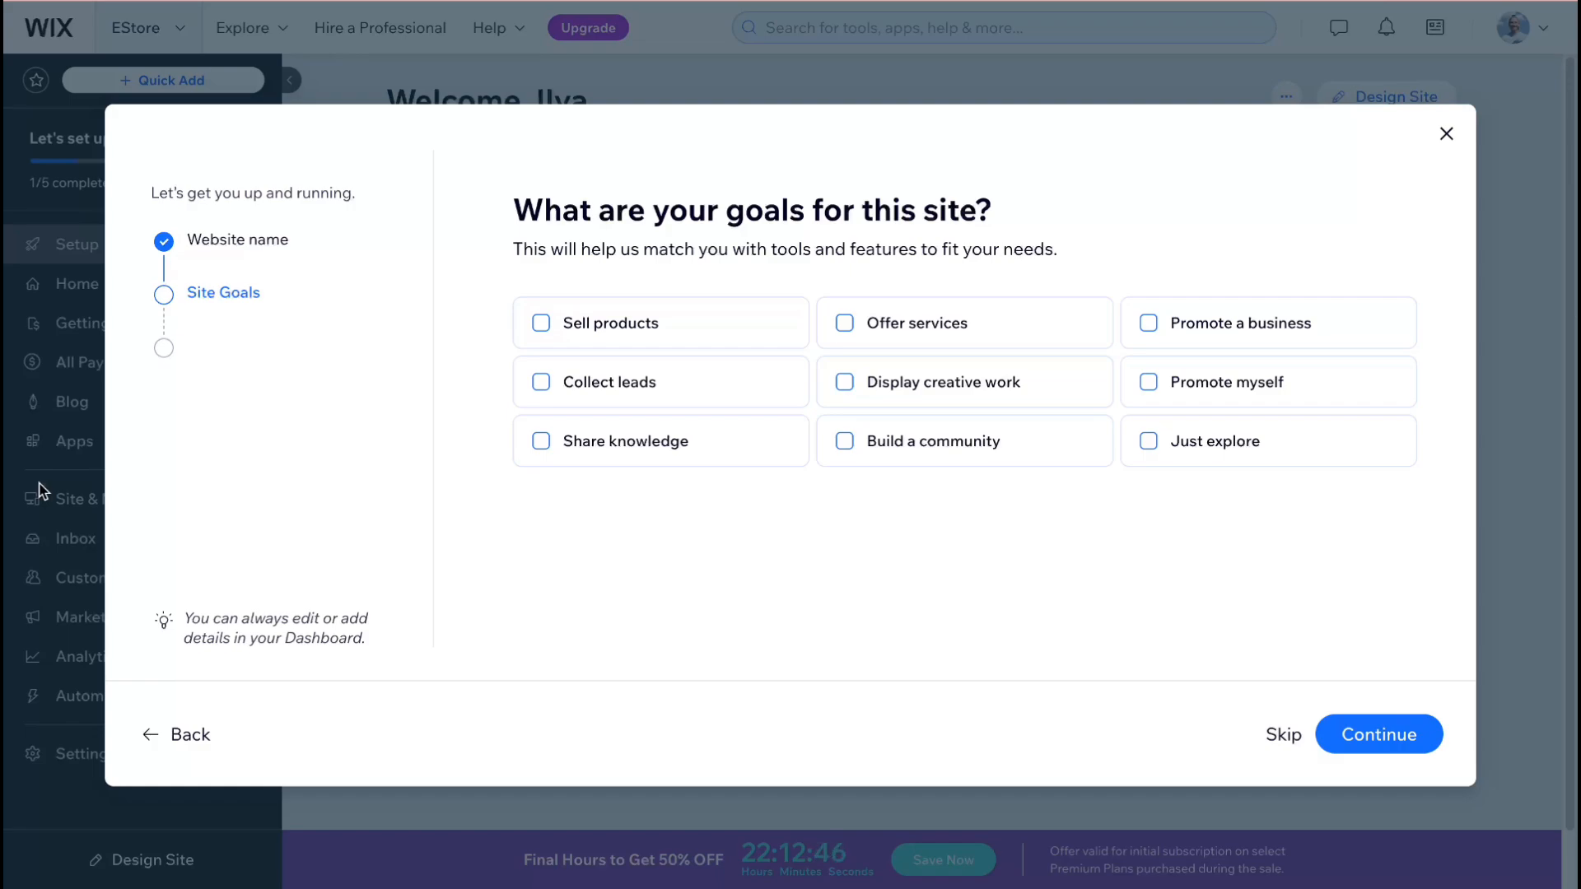
Select Sell products, Offer services and Share knowledge as the site goals and continue.
left_click(541, 323)
left_click(844, 324)
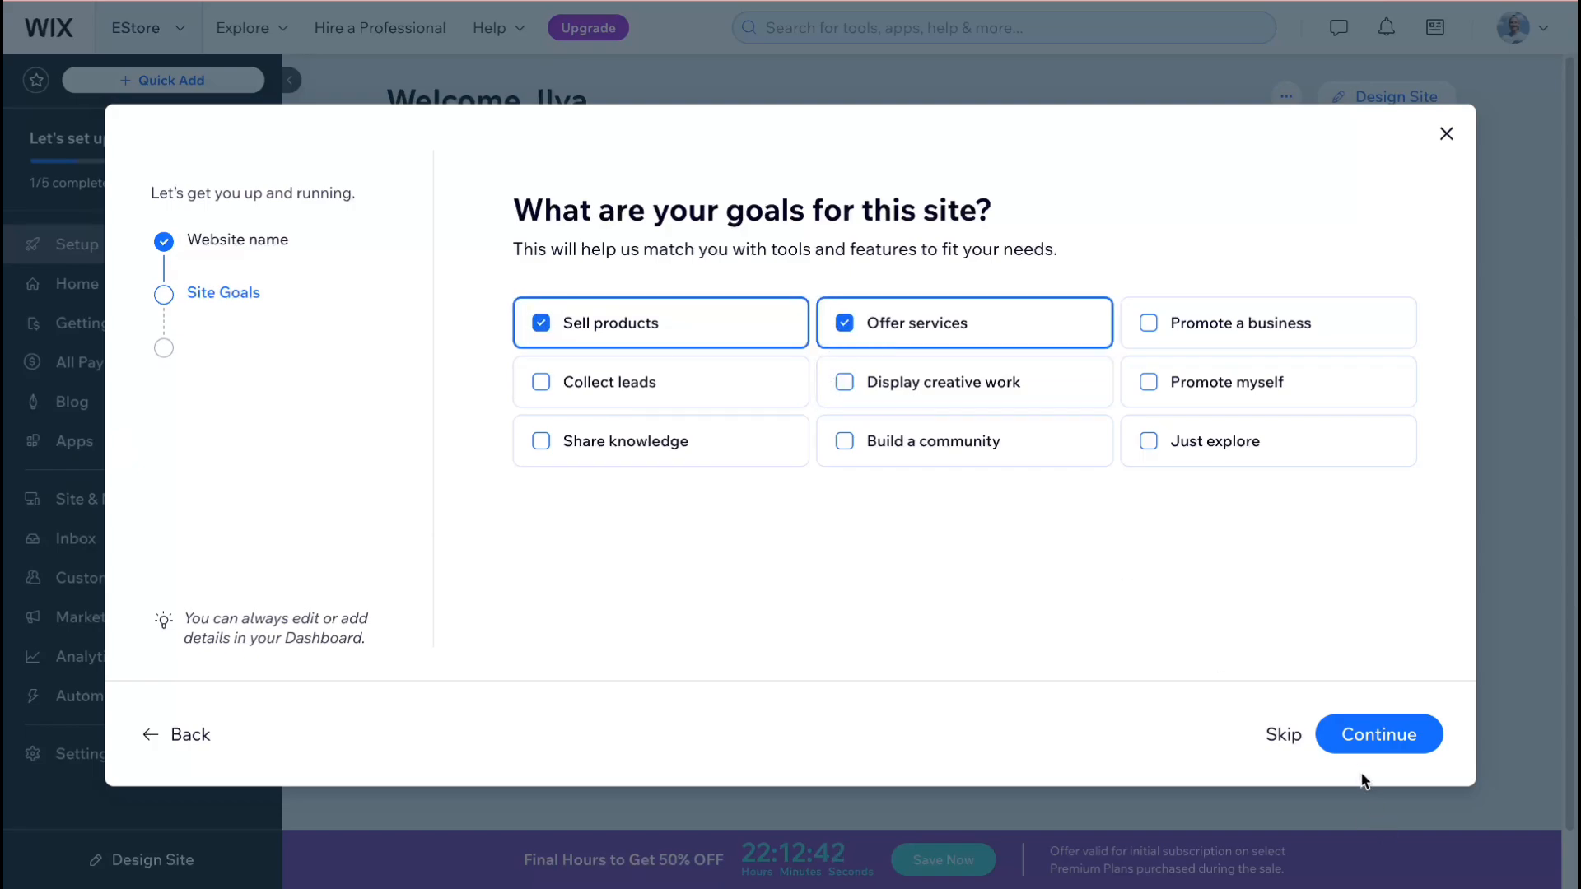
left_click(541, 441)
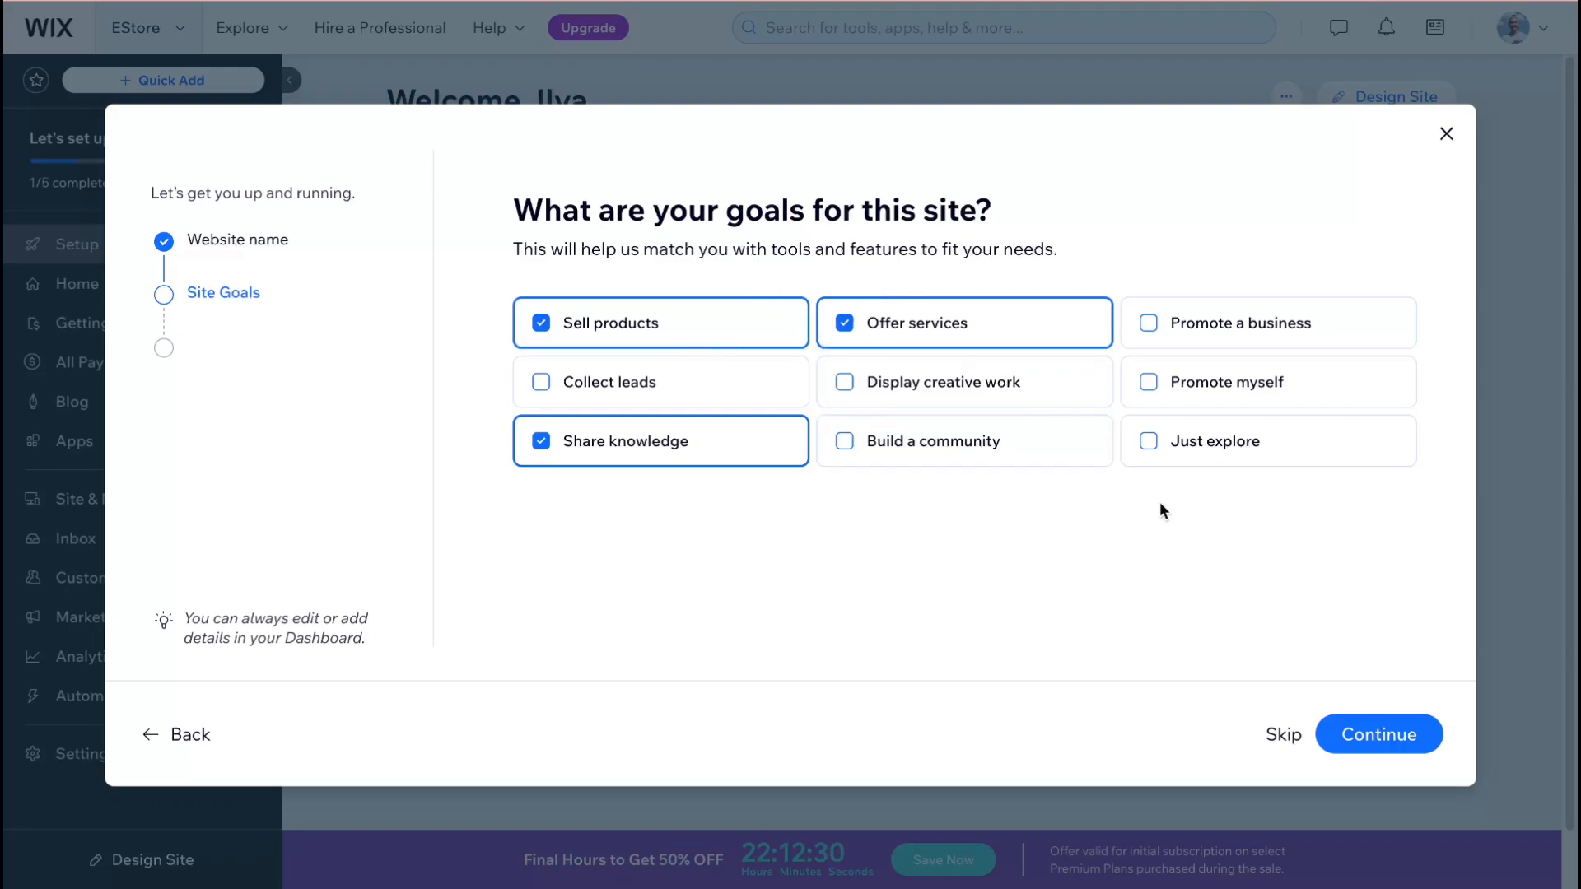
left_click(1375, 738)
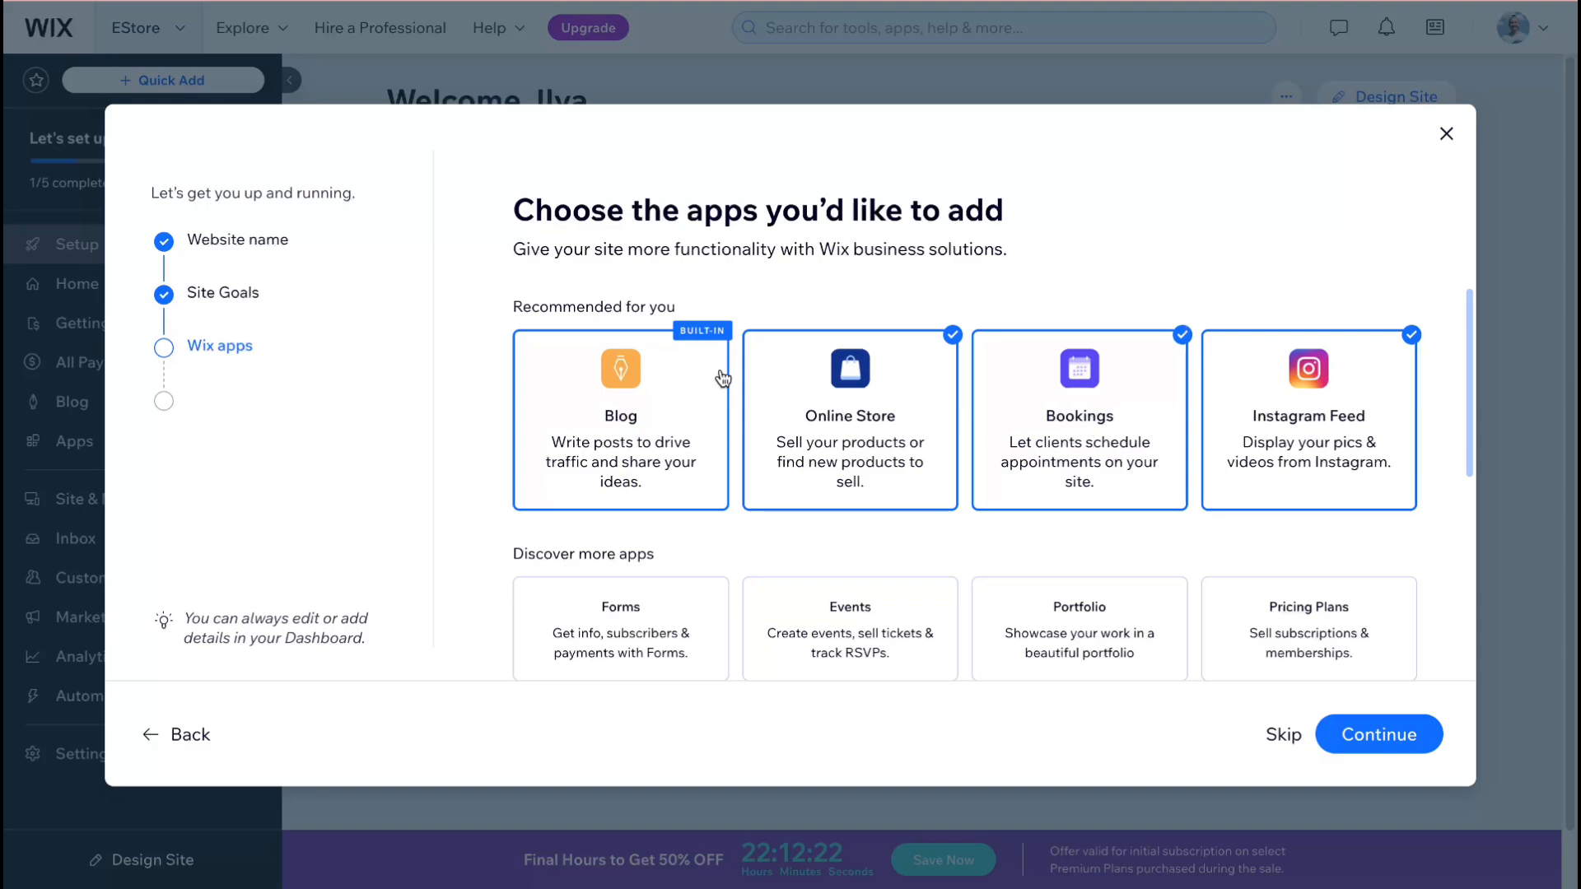
Review the available apps, accept the recommended Blog, Online Store, Bookings and Instagram Feed, and finish the setup at the dashboard.
scroll(722, 378, "down", 3)
scroll(720, 375, "up", 3)
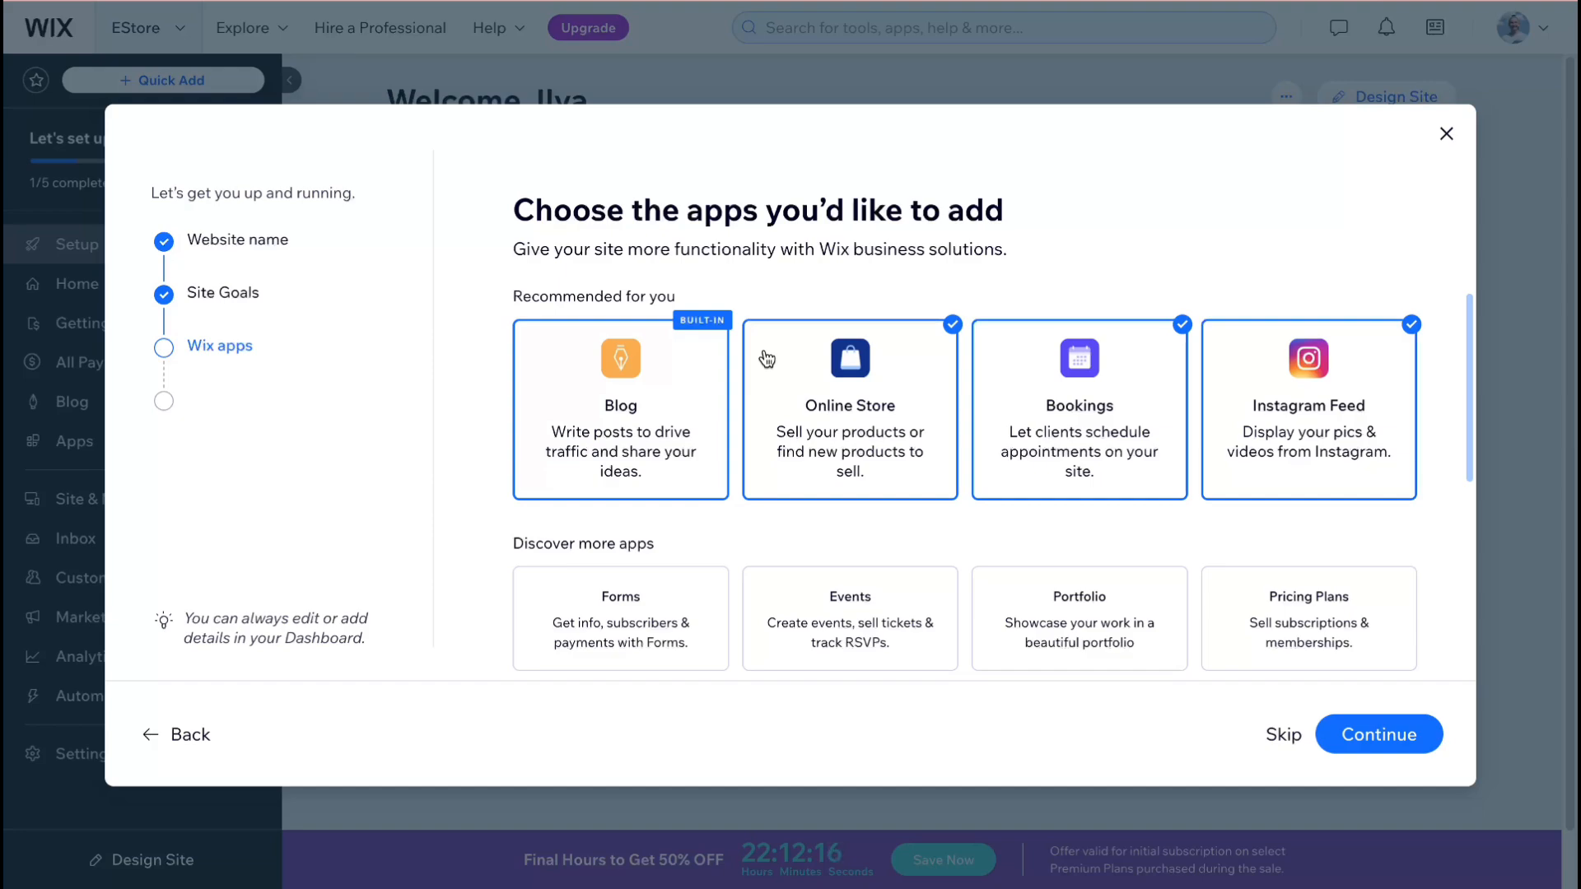
scroll(766, 359, "down", 3)
scroll(826, 510, "up", 3)
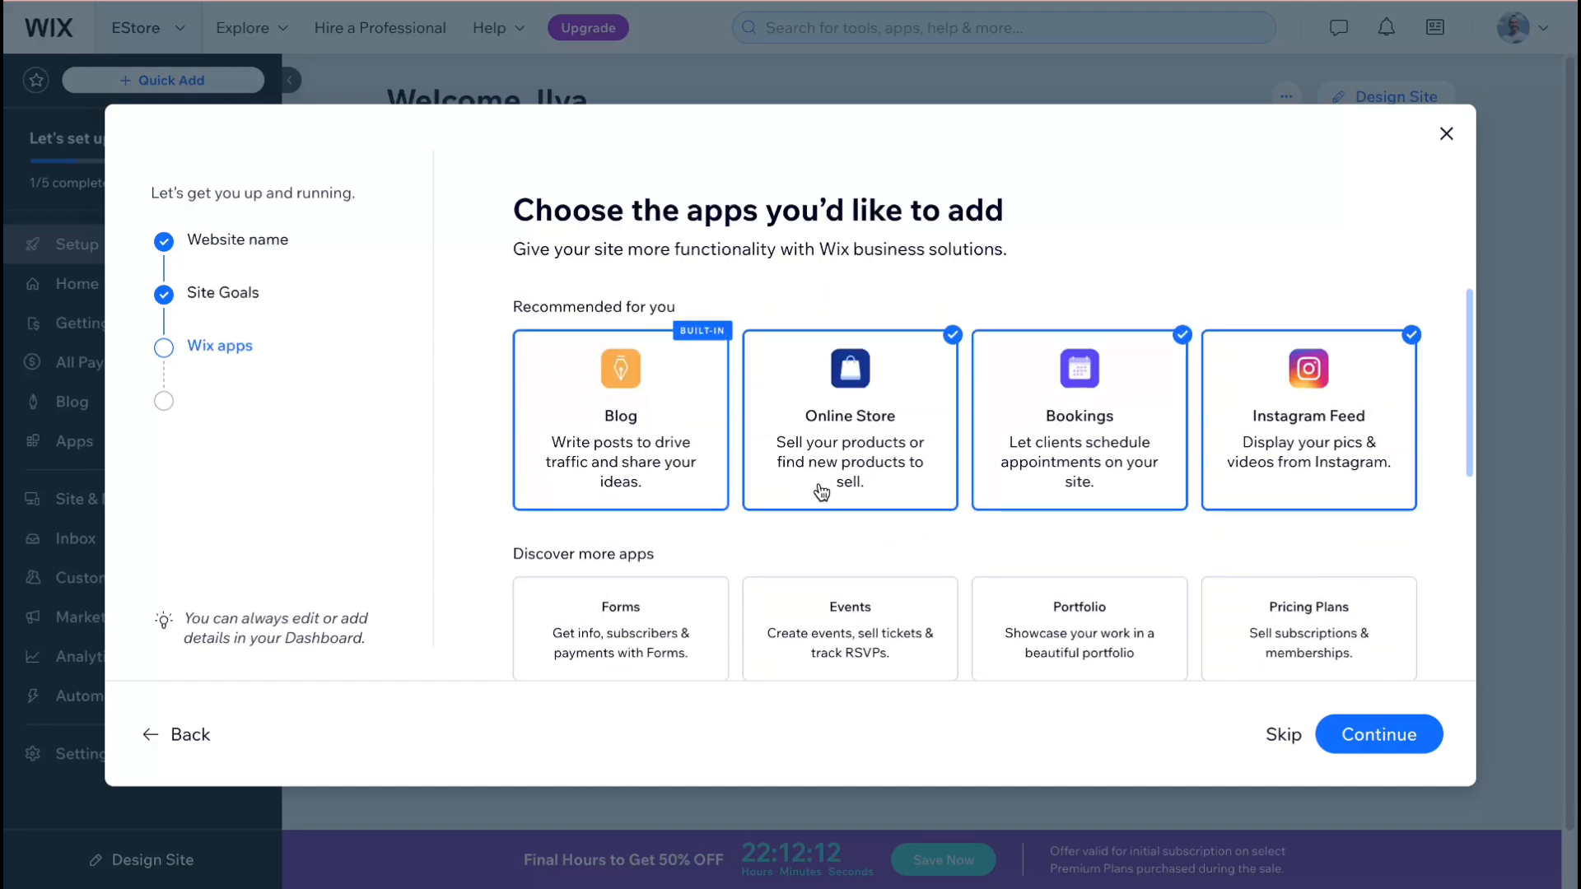
scroll(882, 469, "down", 5)
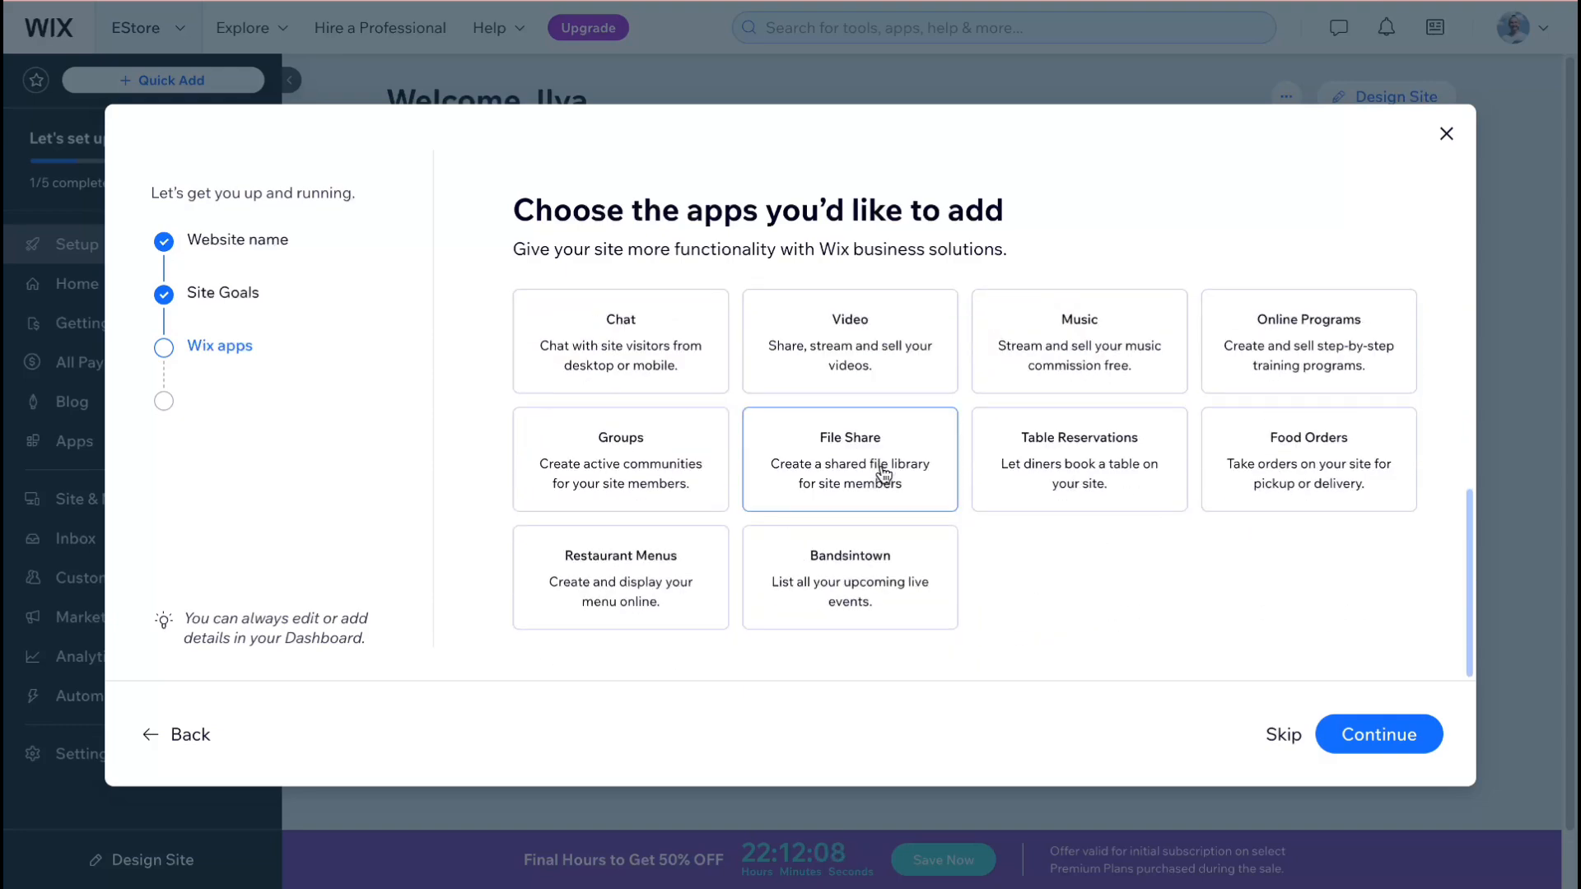
left_click(1404, 733)
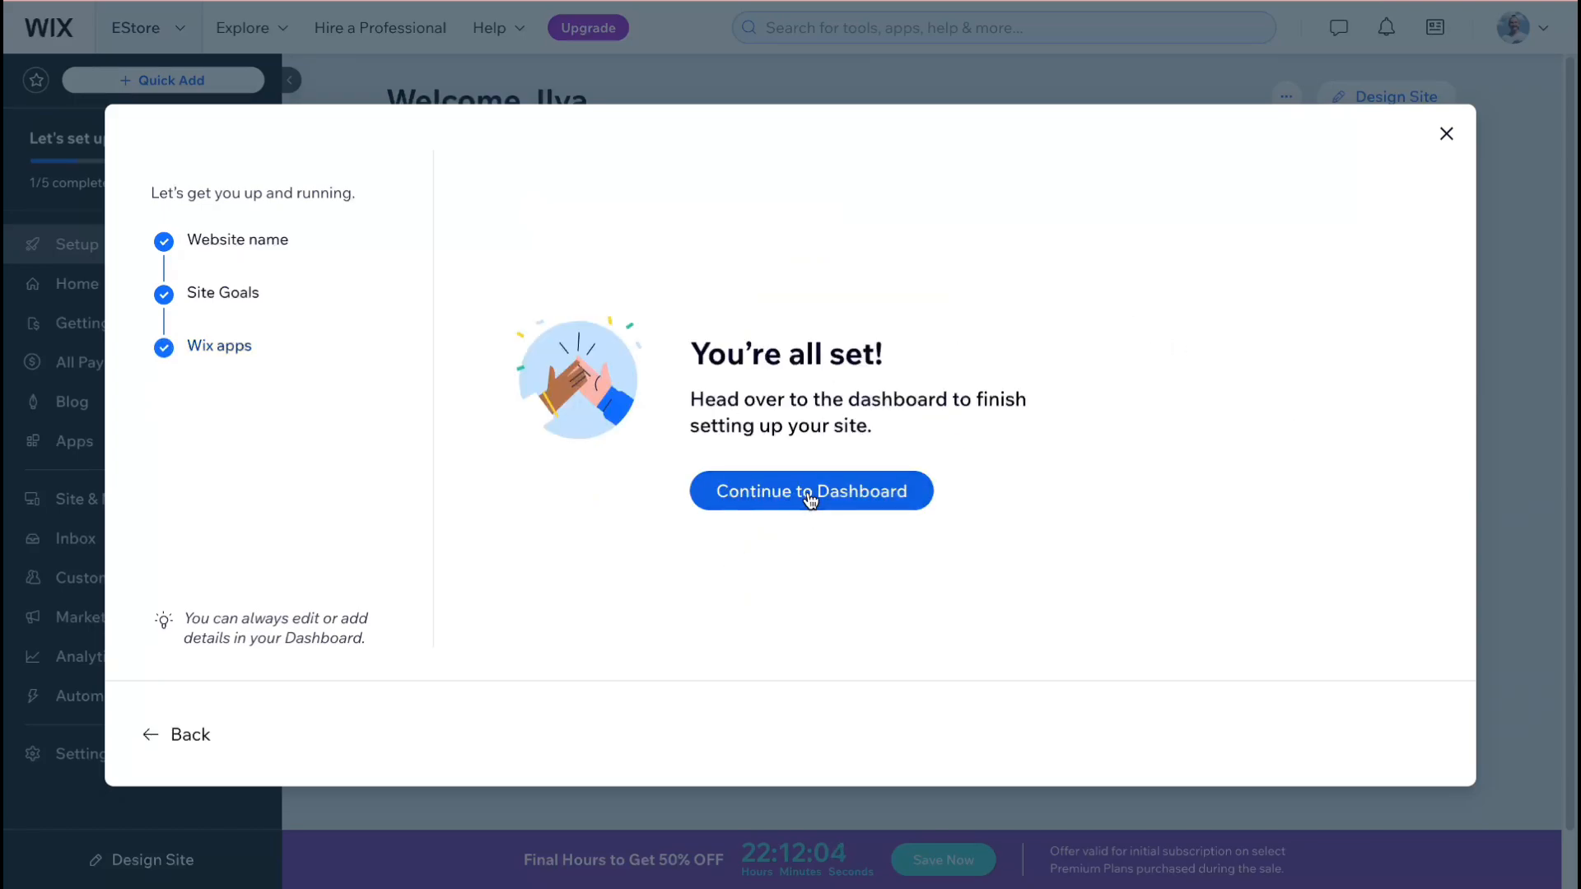
left_click(811, 494)
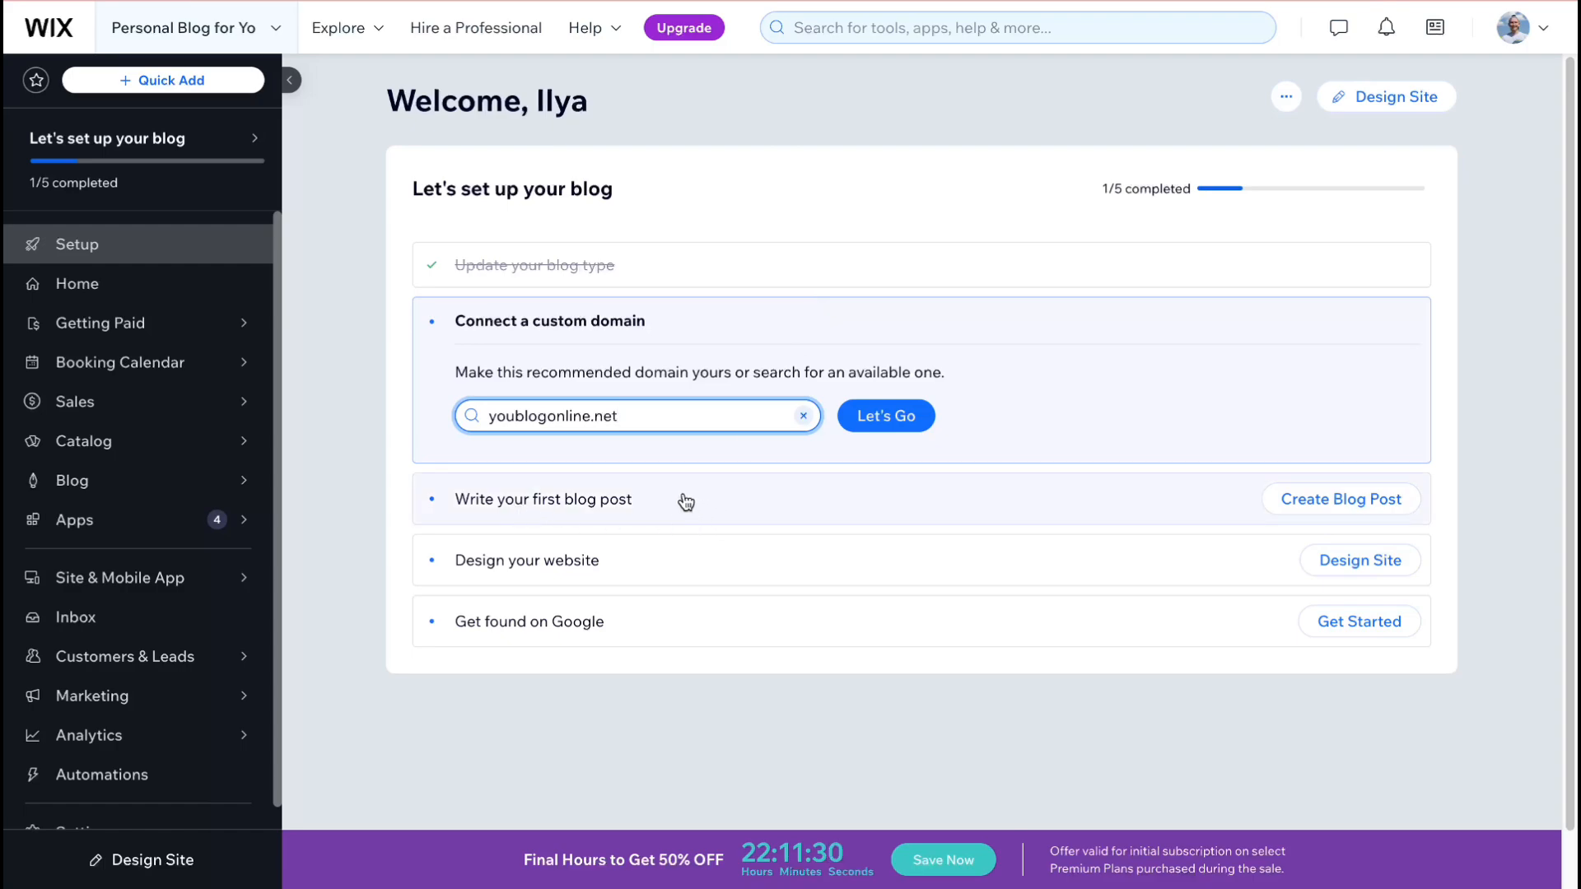
Create the first blog post, dismiss the AI tools introduction and title the post "Post 1".
left_click(1340, 502)
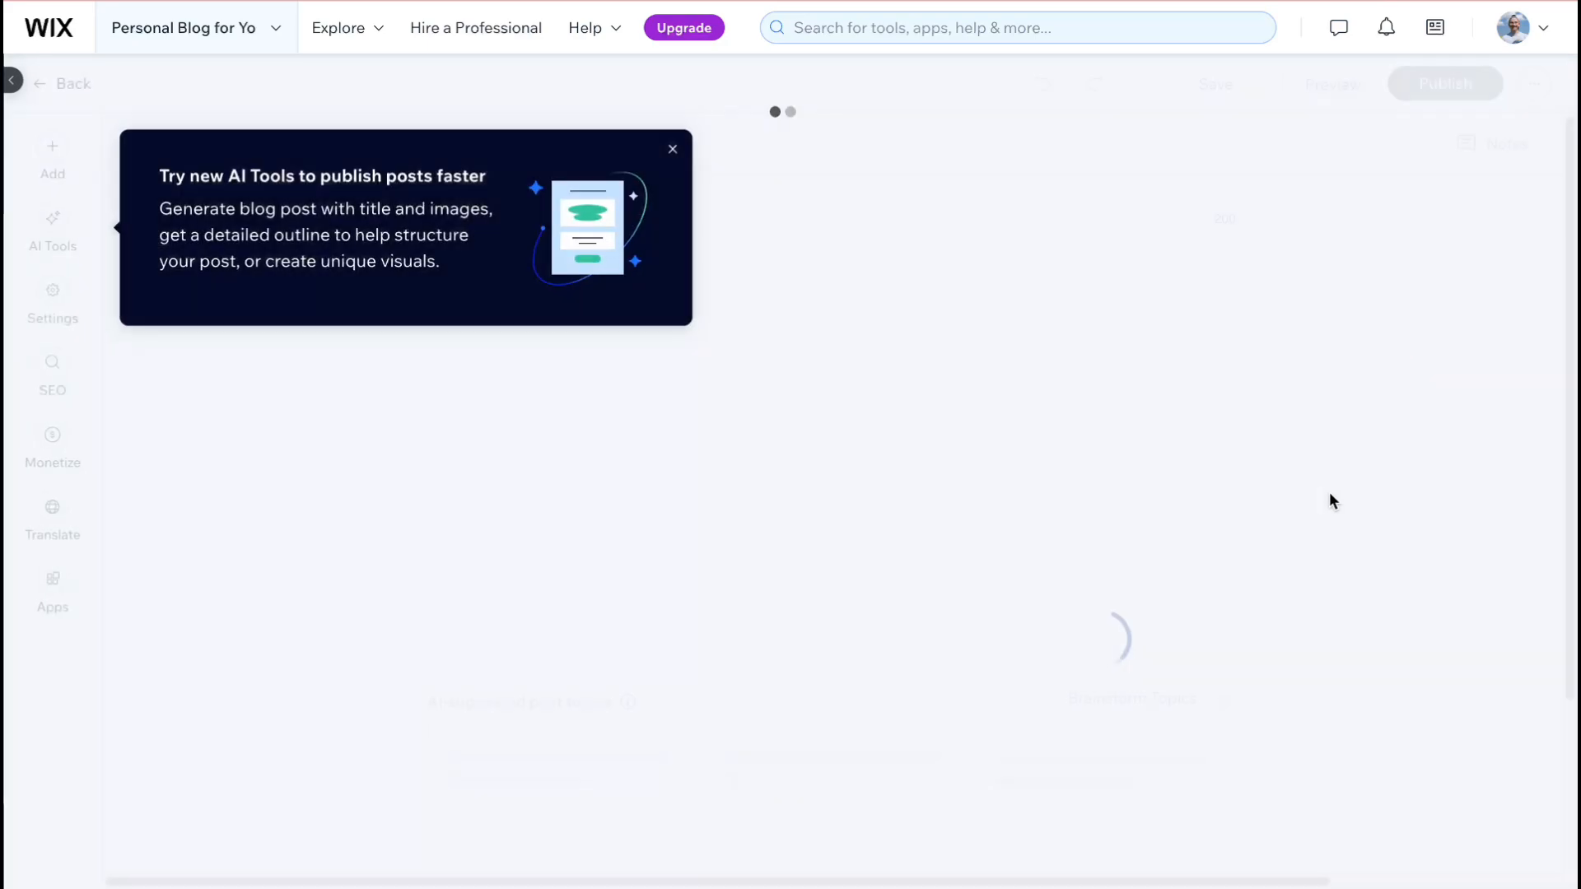
left_click(673, 149)
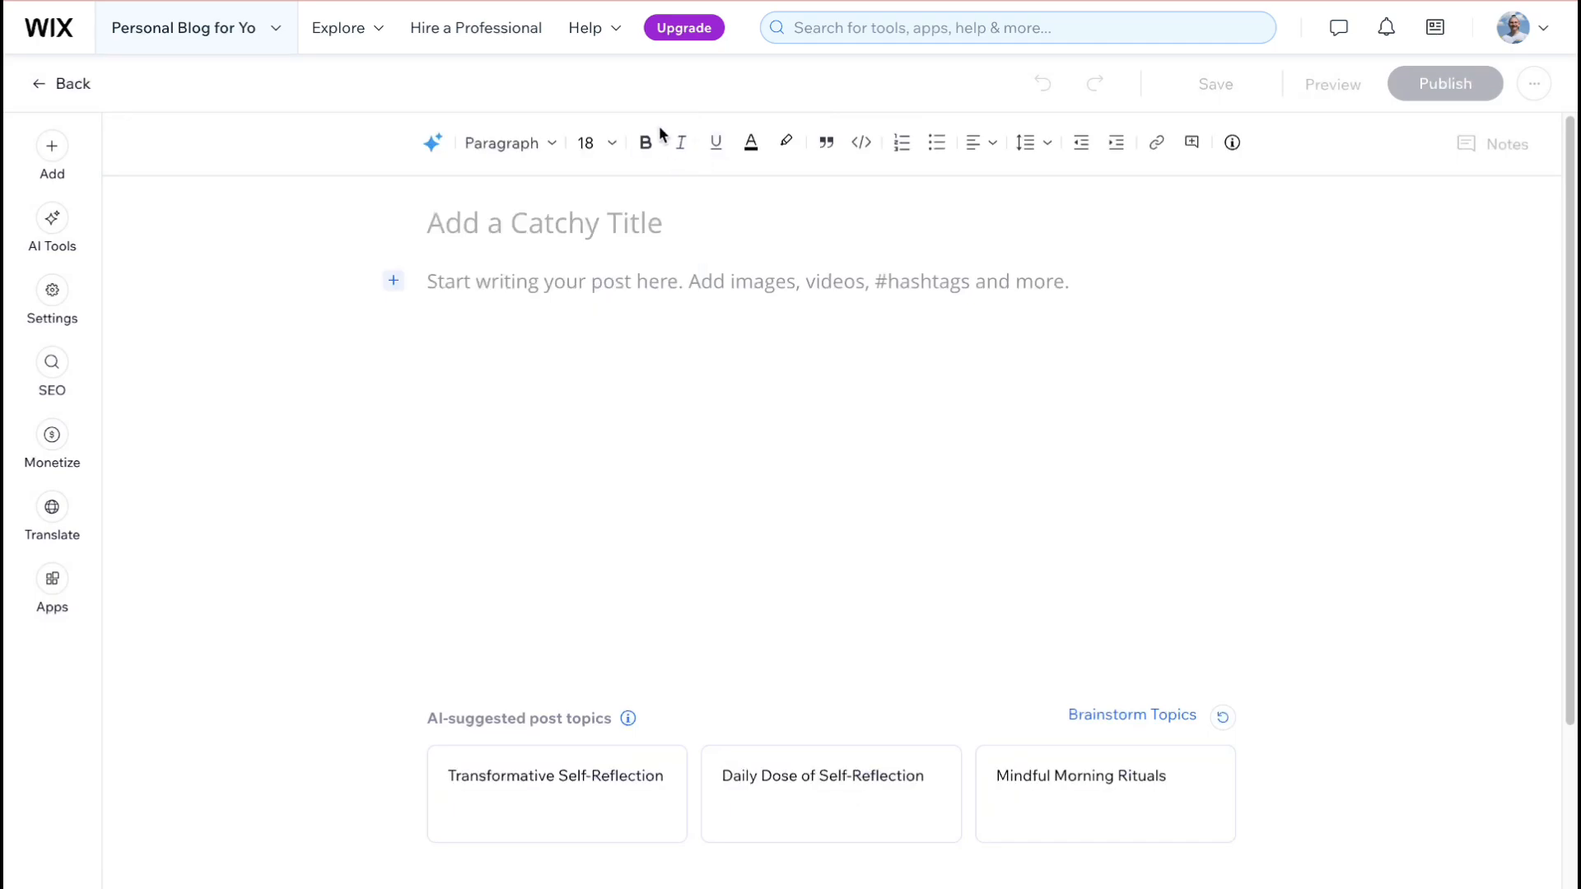
left_click(540, 214)
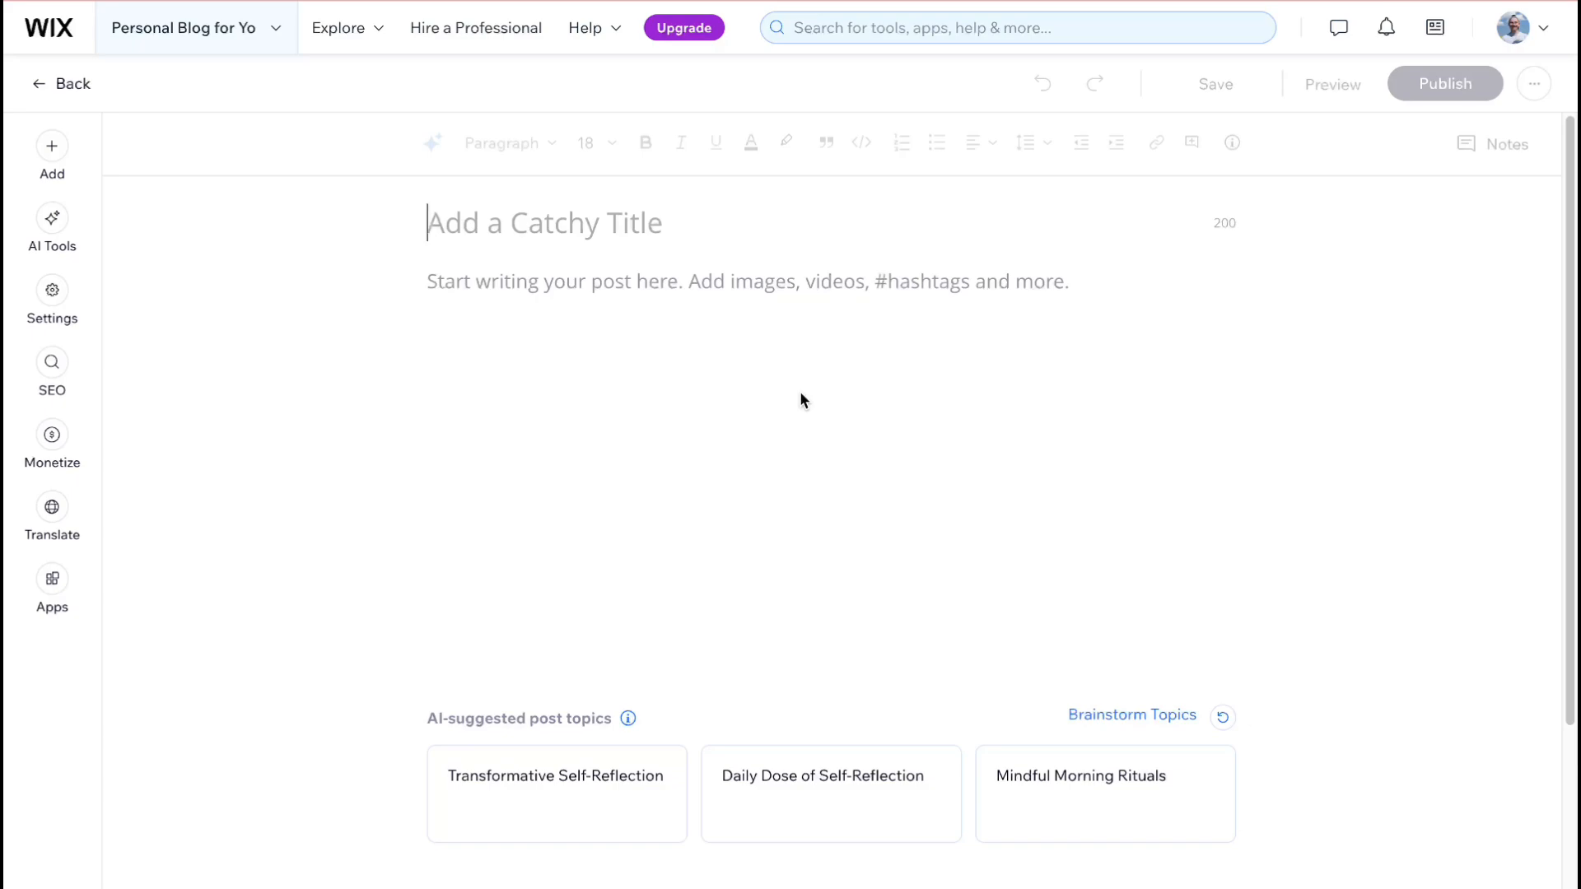
type("Post 1")
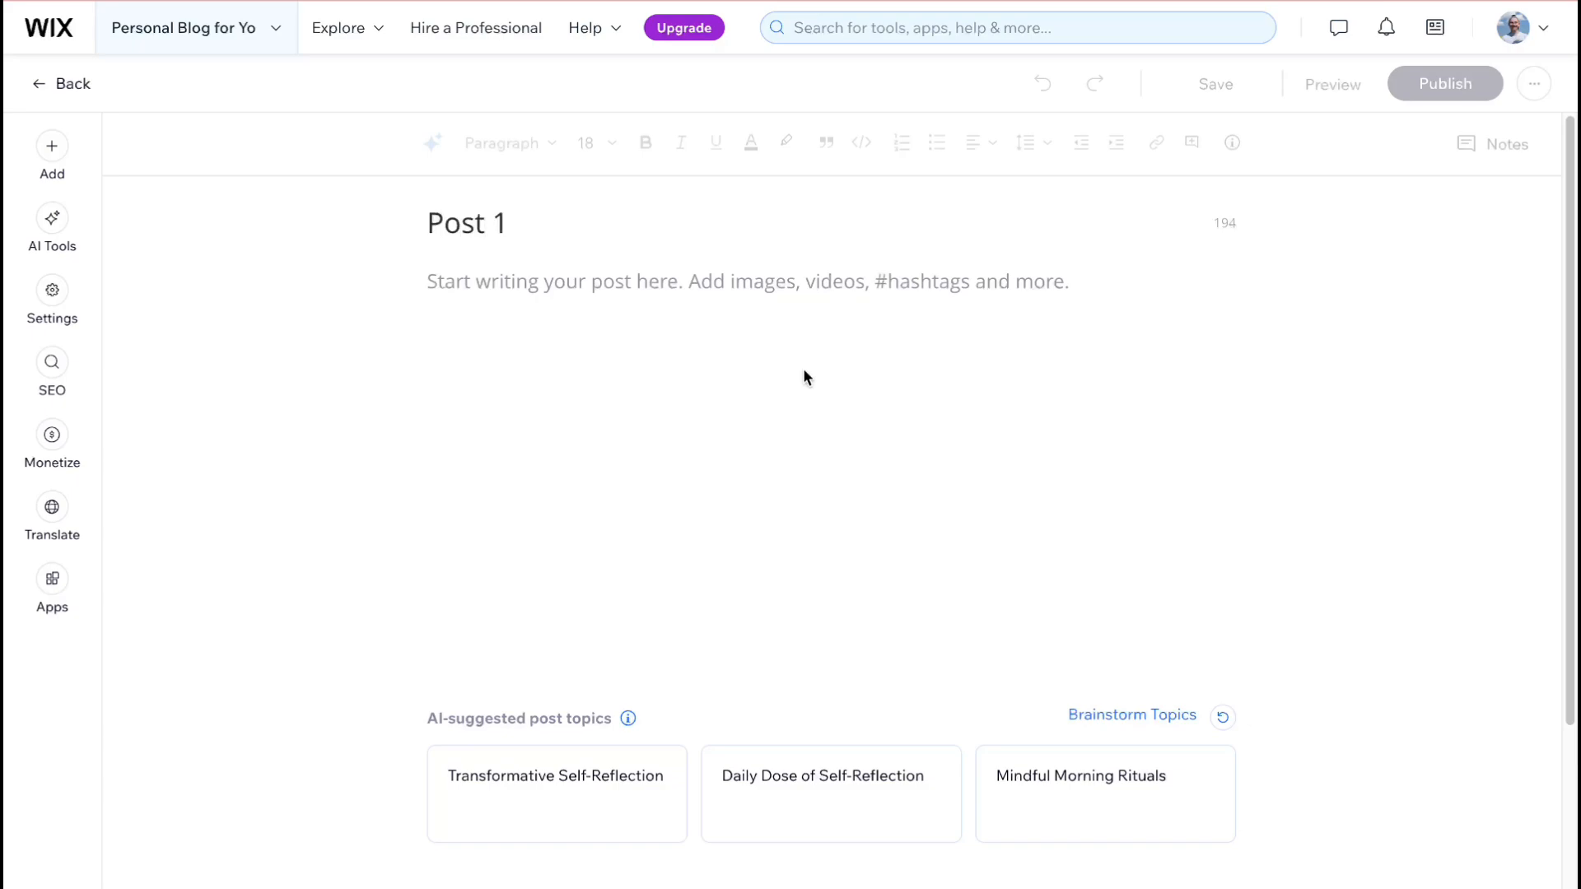
key("Return")
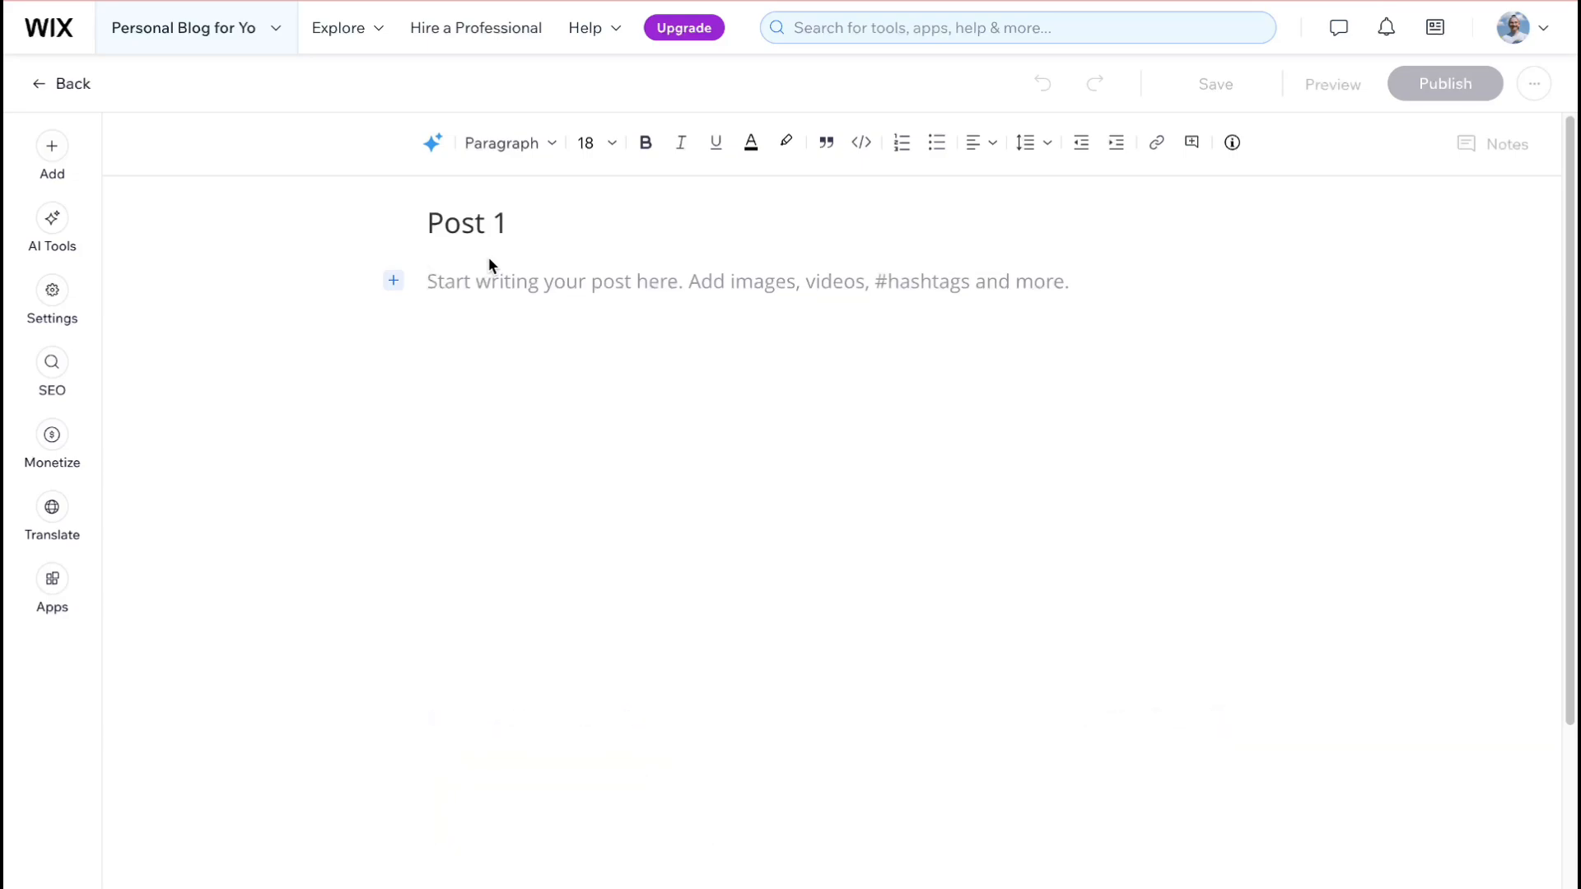
Write "Loerm ipsum asf" as the post's body text and paste four more copies after it on the same line.
type("Loer")
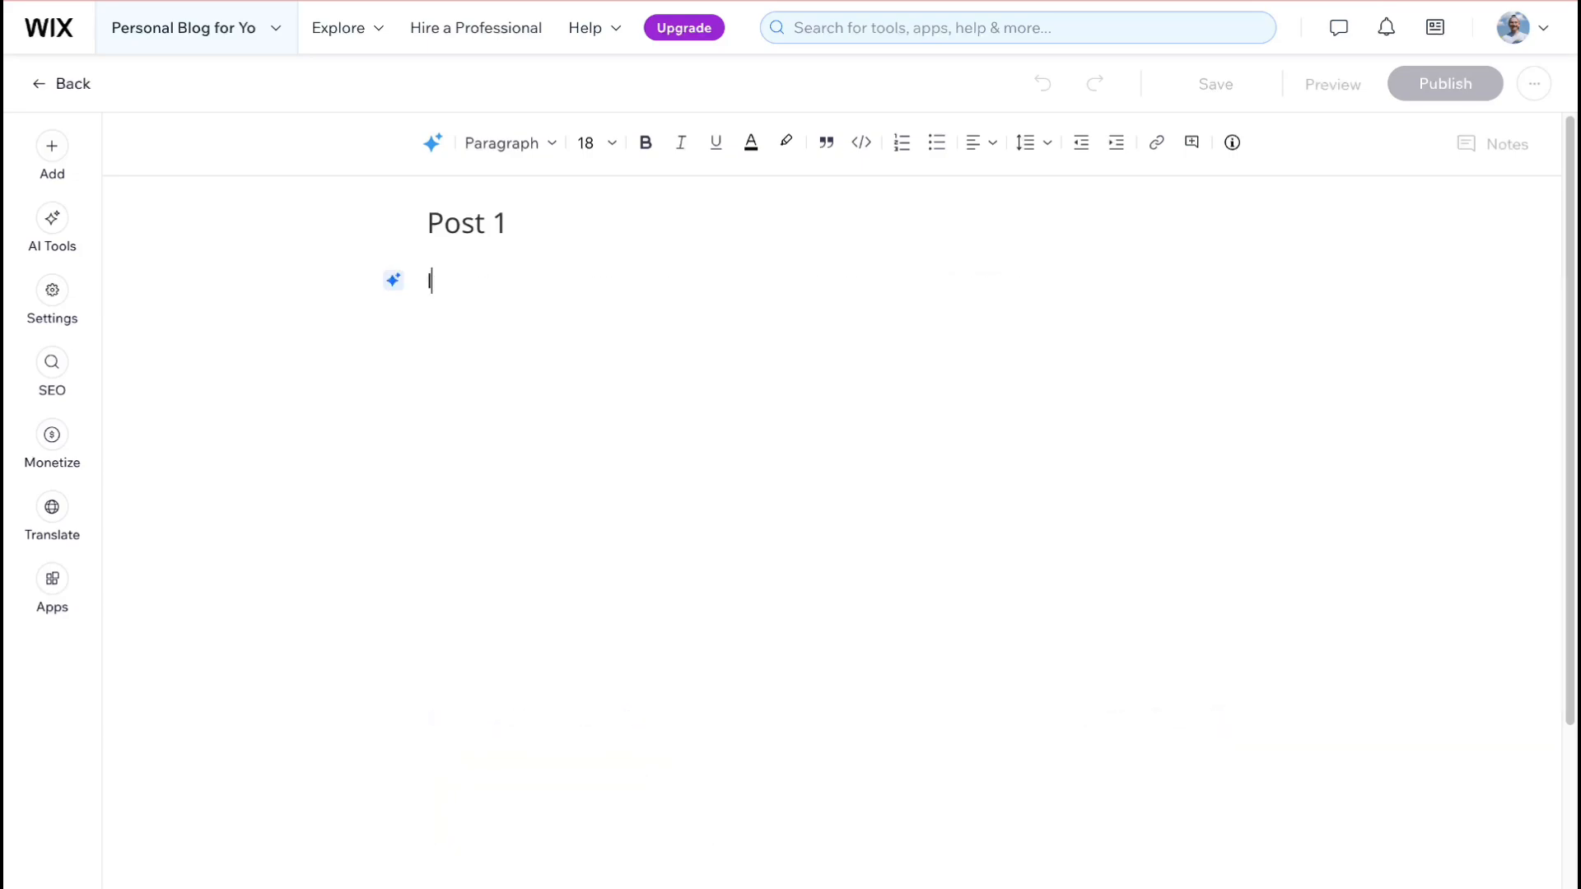
type("m ipsum asf")
key("ctrl+a")
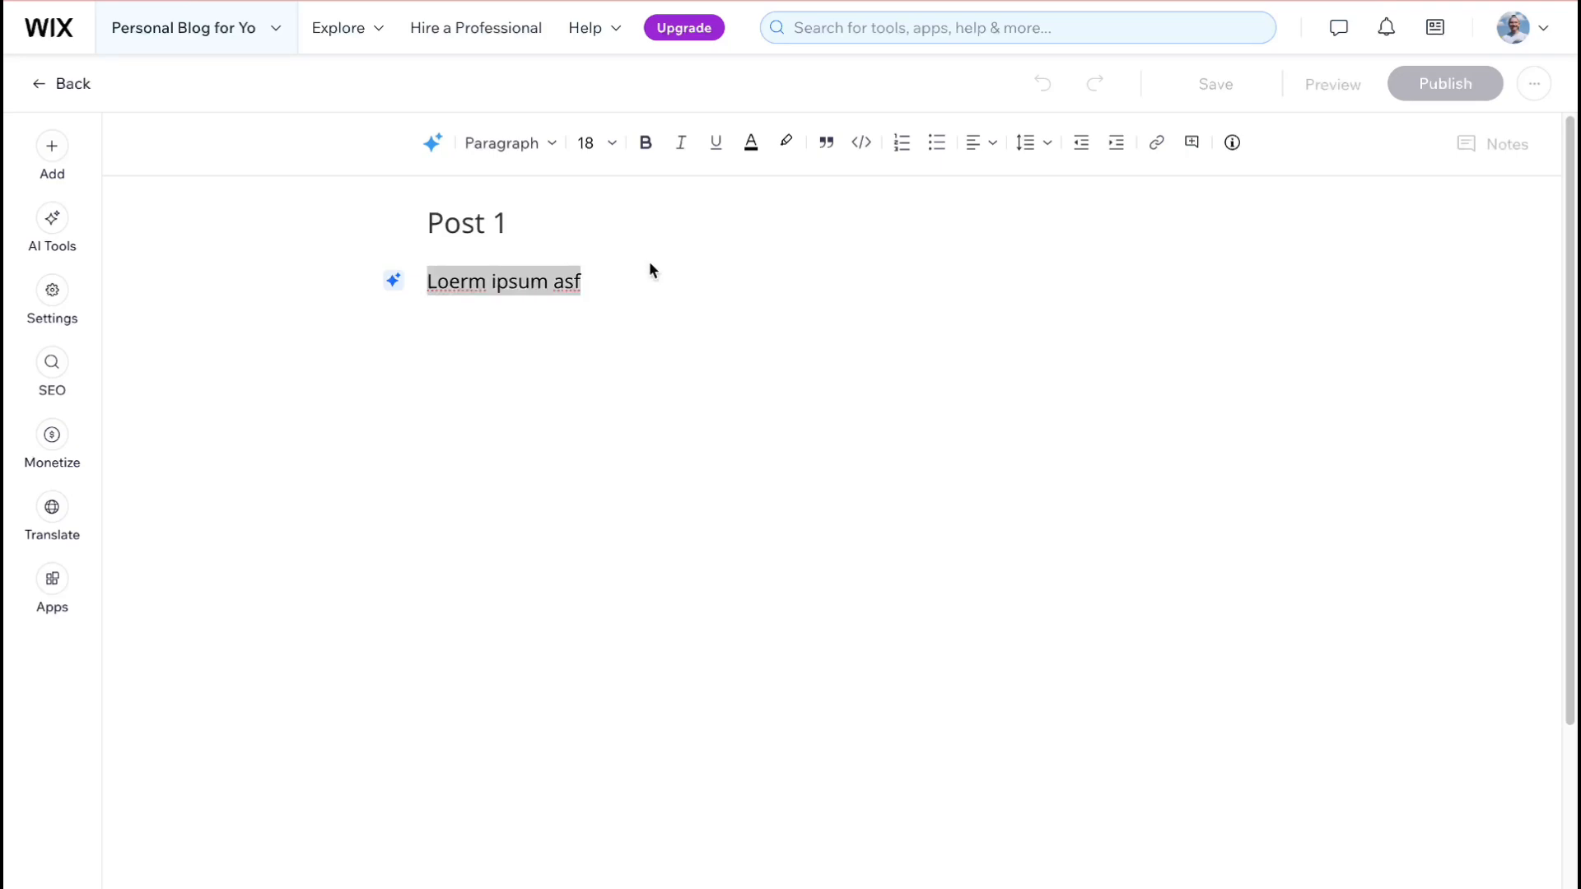
key("ctrl+c")
key("Right")
key("ctrl+v")
key("ctrl+v")
key("ctrl+v")
key("ctrl+v")
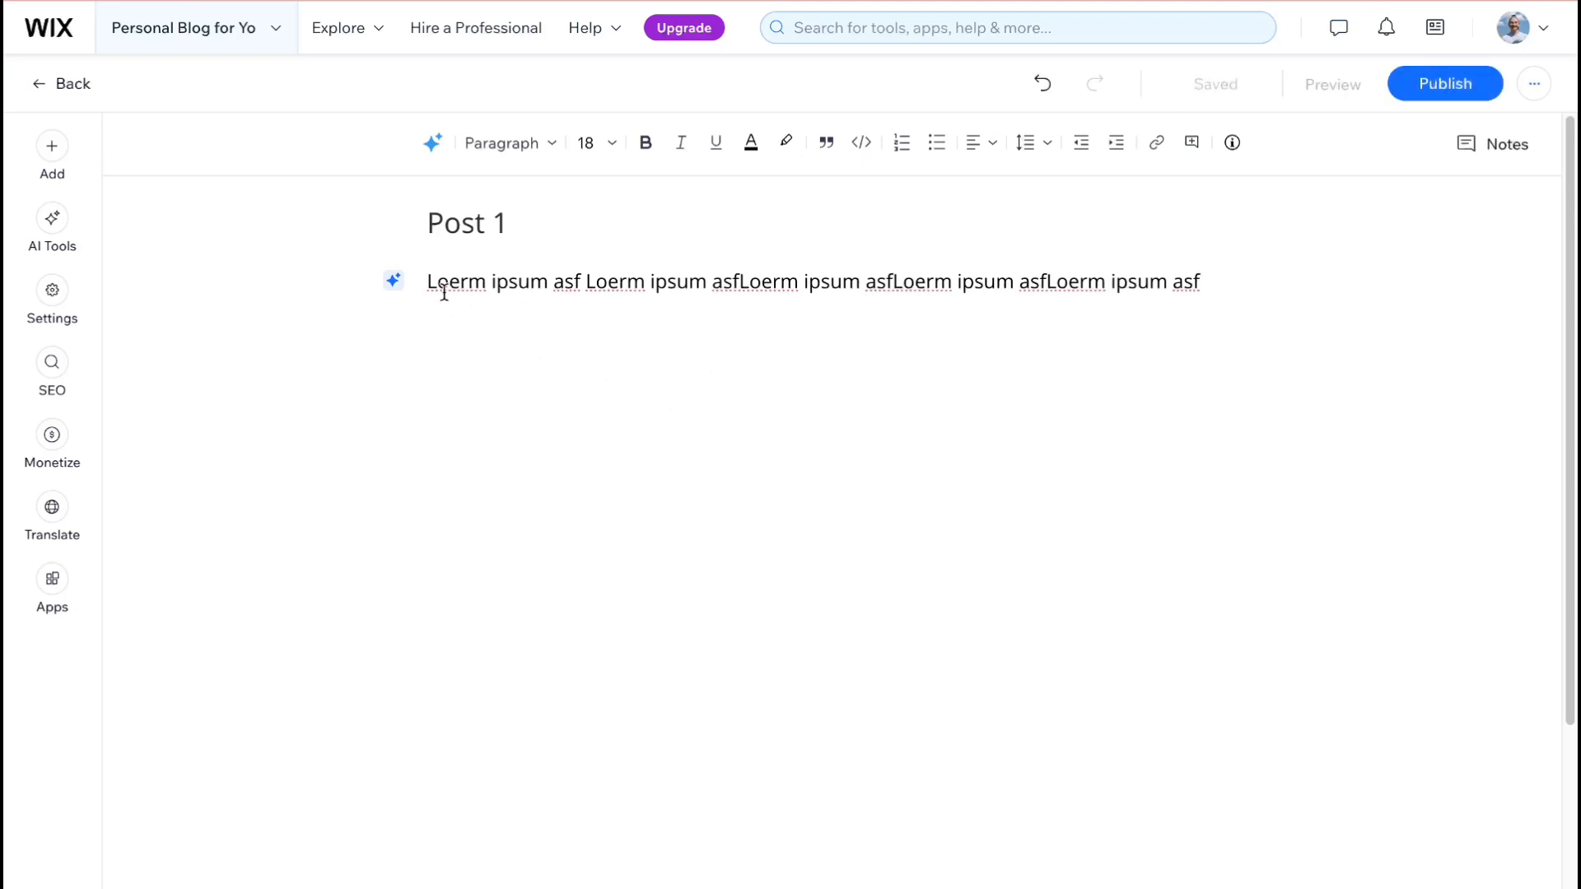
Highlight the body text from its second letter to the end in light blue.
left_click_drag(438, 284, 1200, 310)
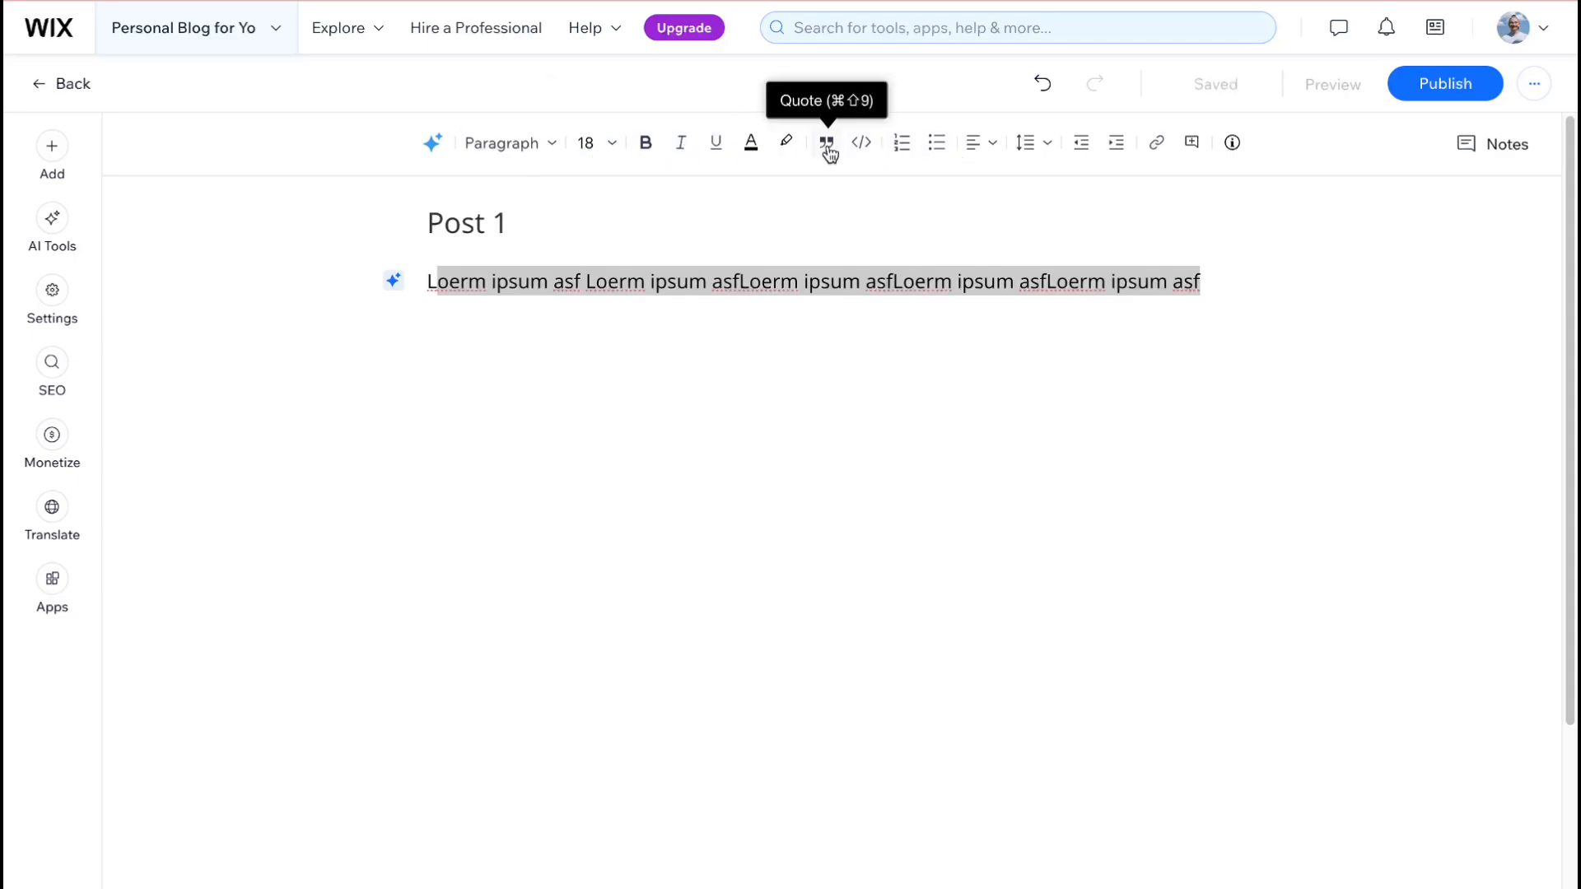
left_click(783, 144)
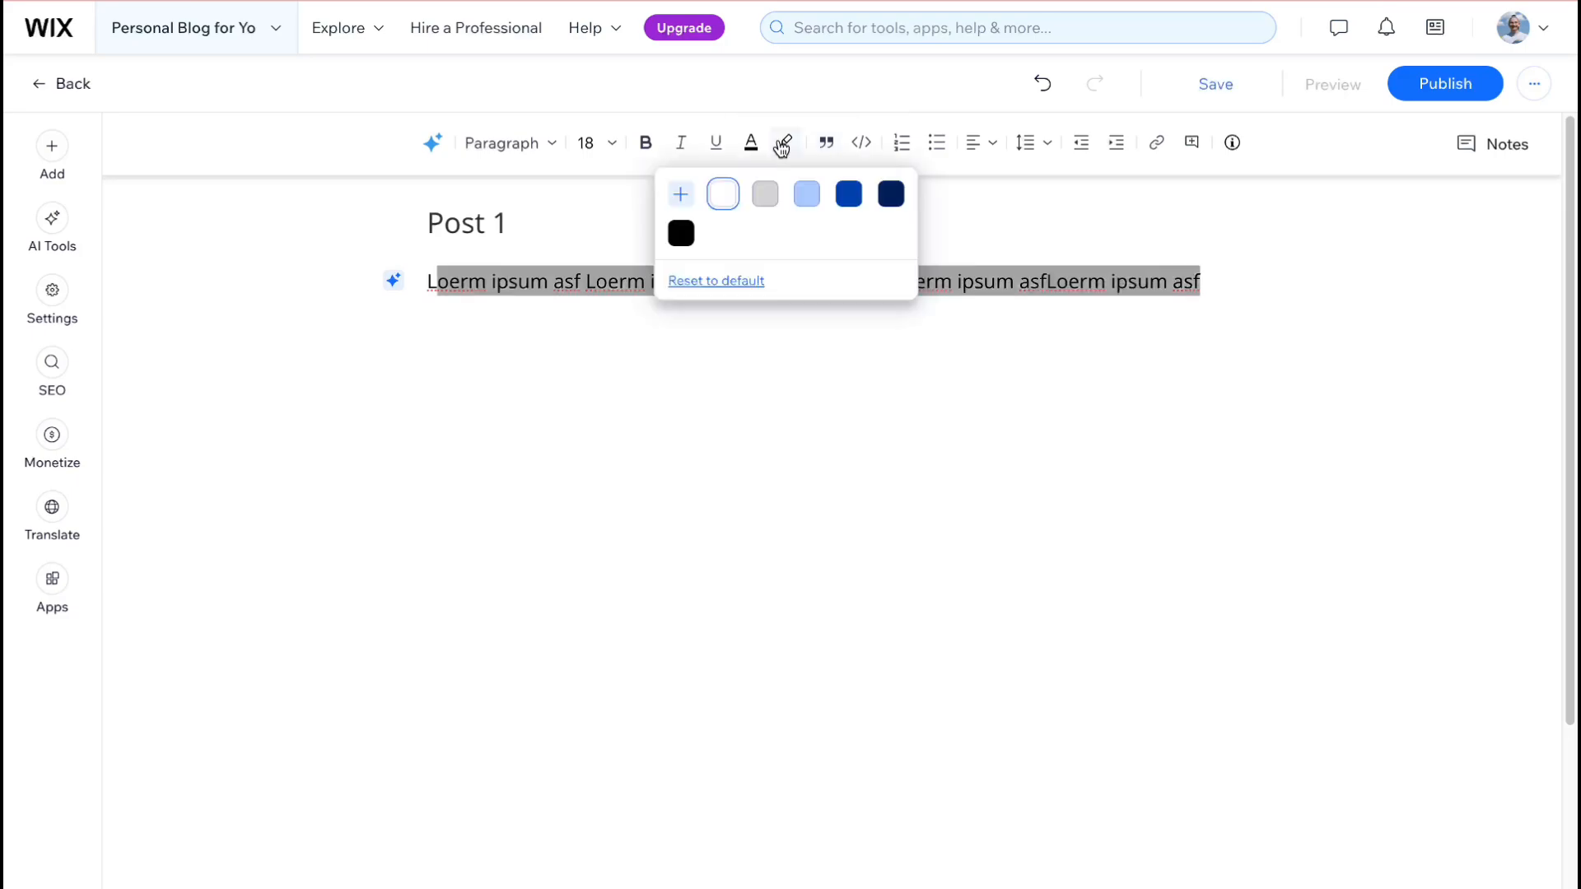
left_click(806, 195)
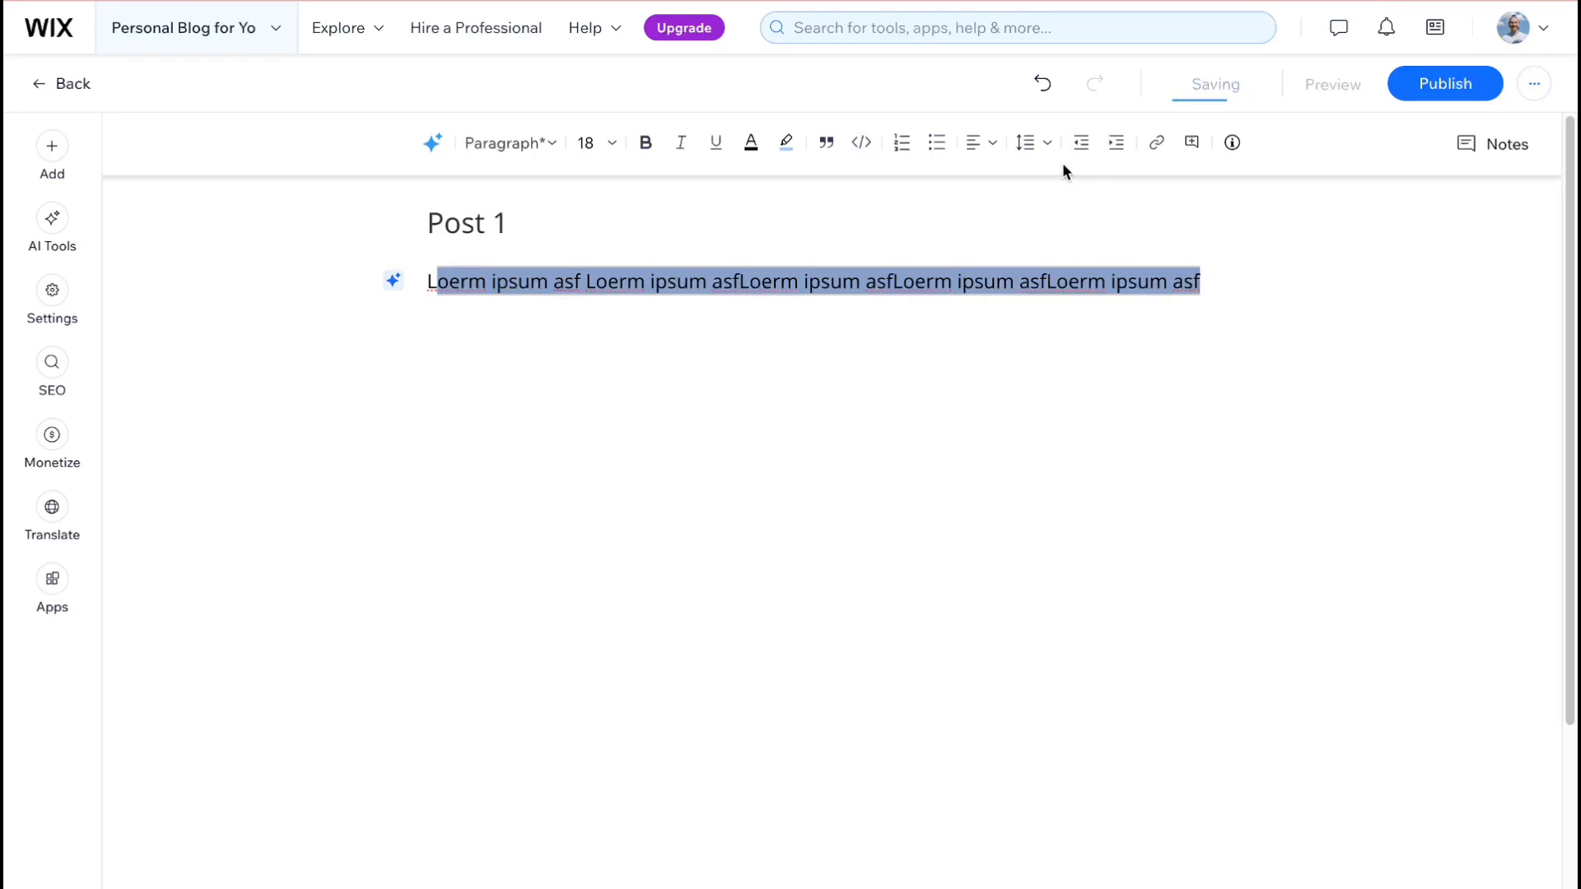
Examine the media, elements, web embeds and site items that can be added to the blog post.
left_click(52, 148)
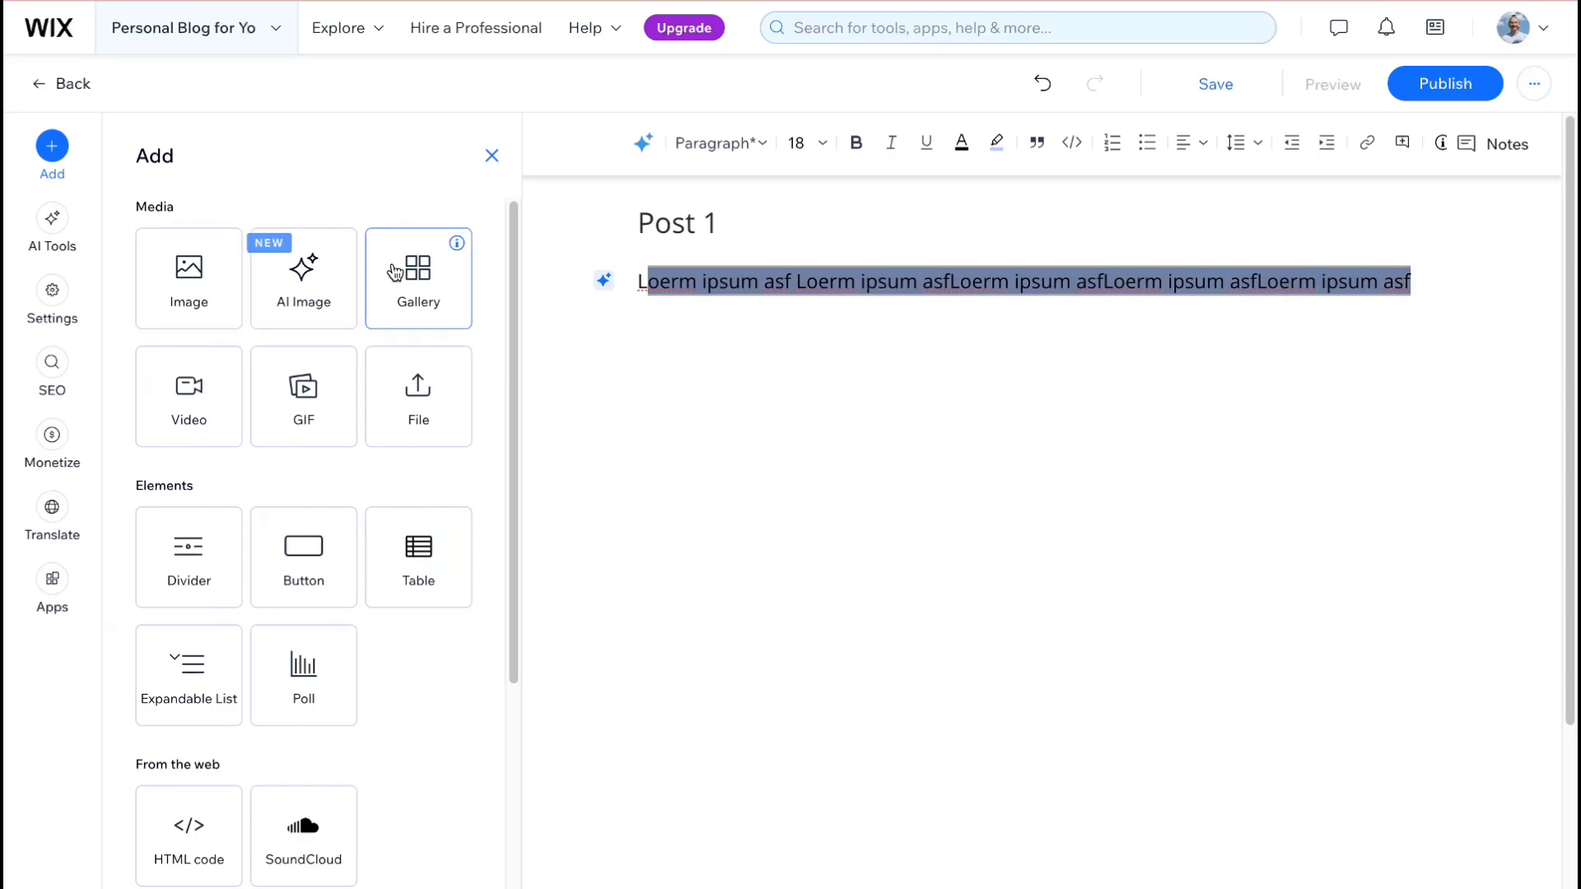
scroll(387, 318, "down", 1)
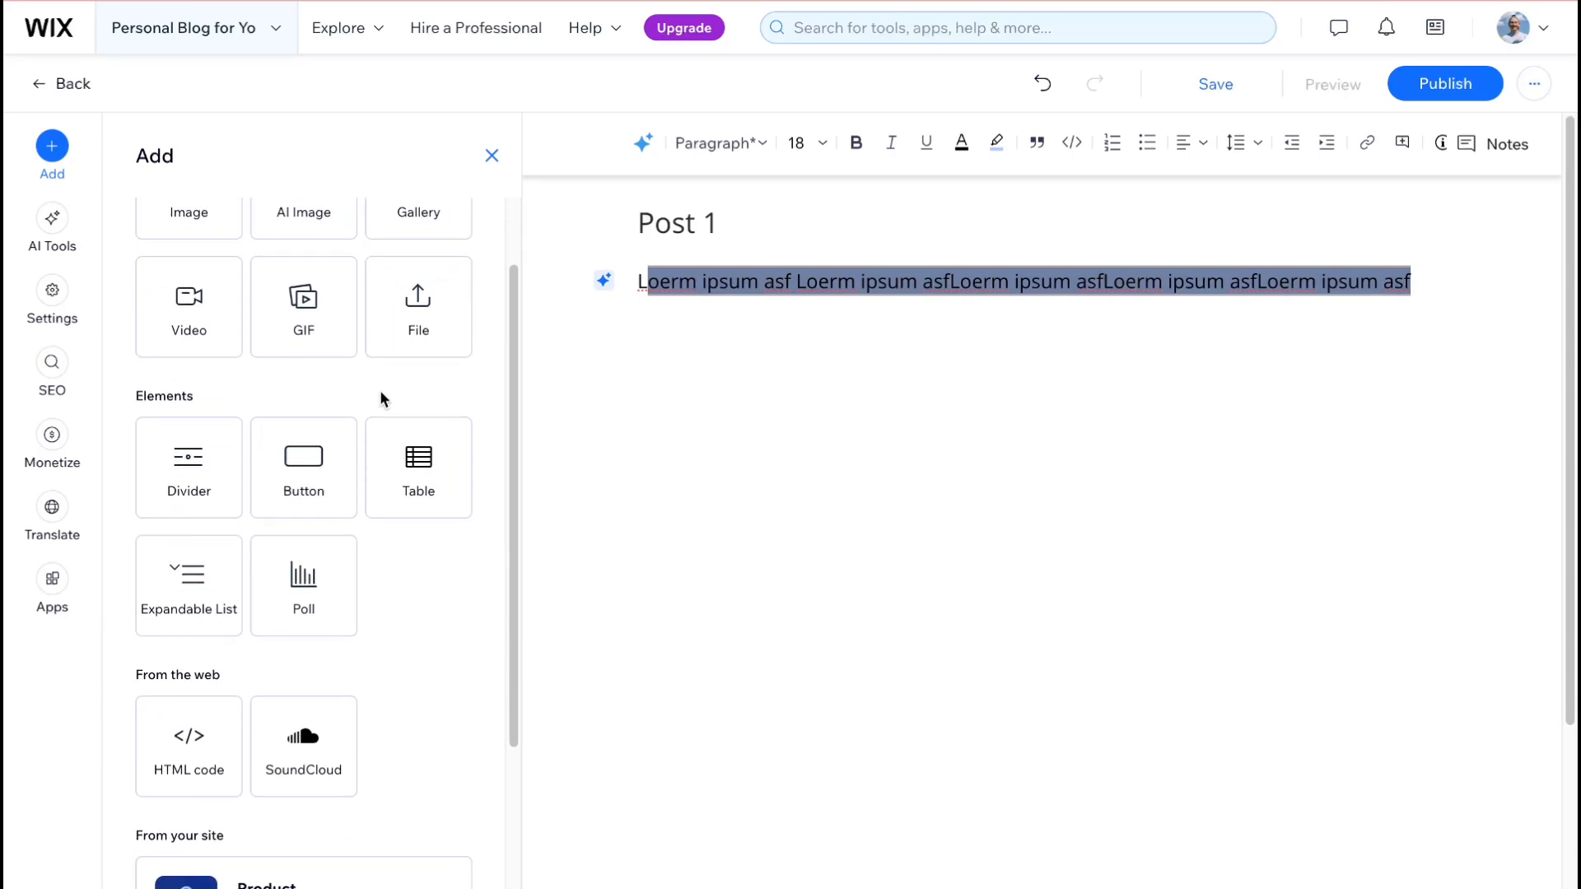
scroll(380, 389, "down", 1)
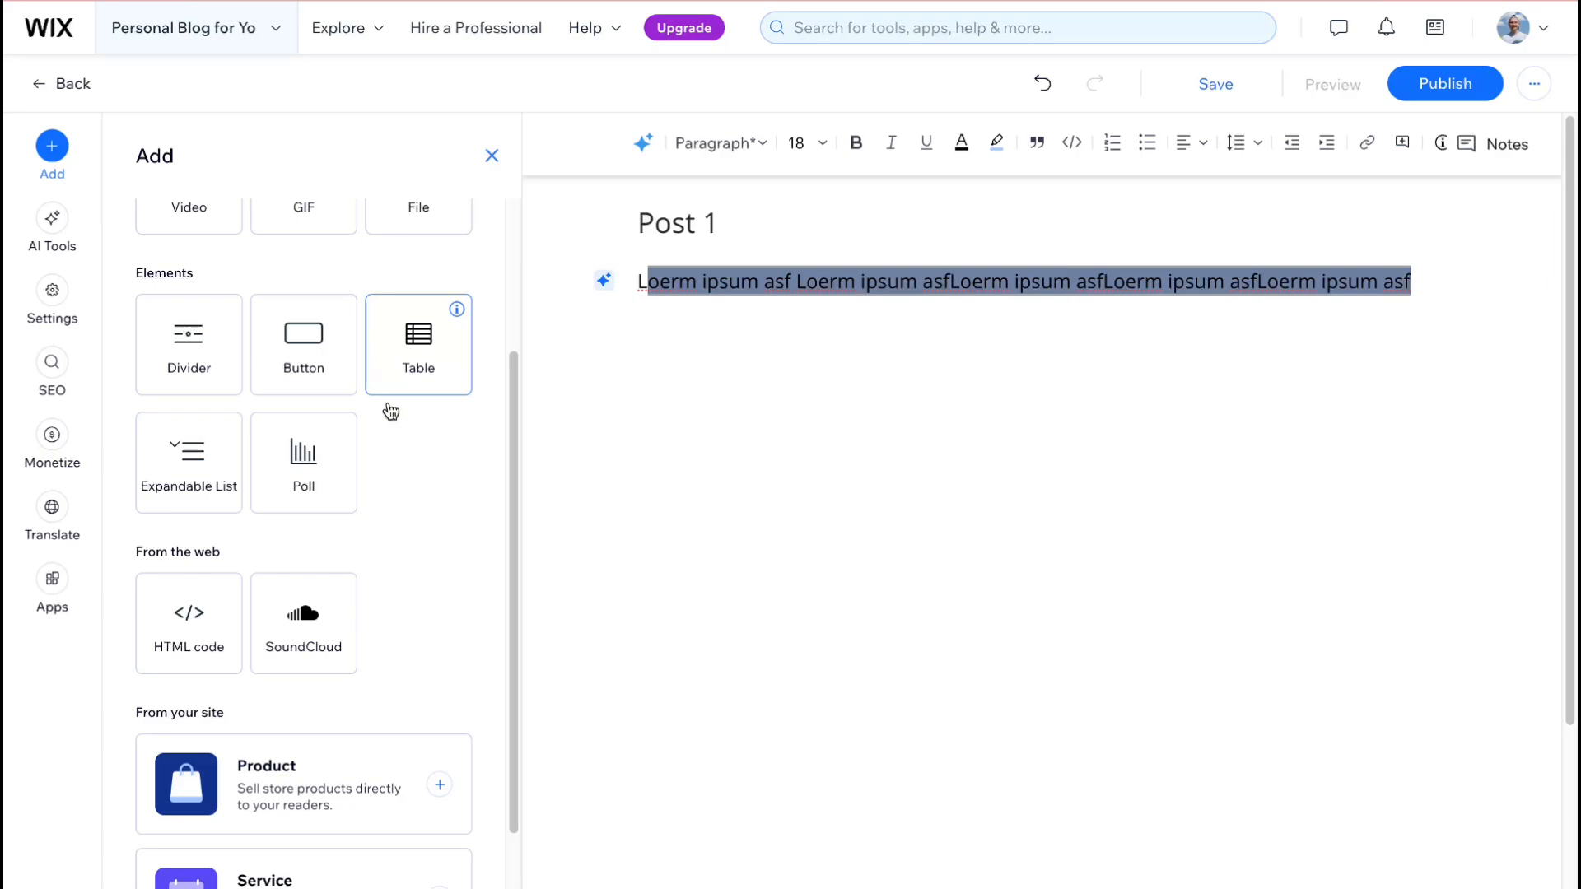
scroll(398, 469, "down", 1)
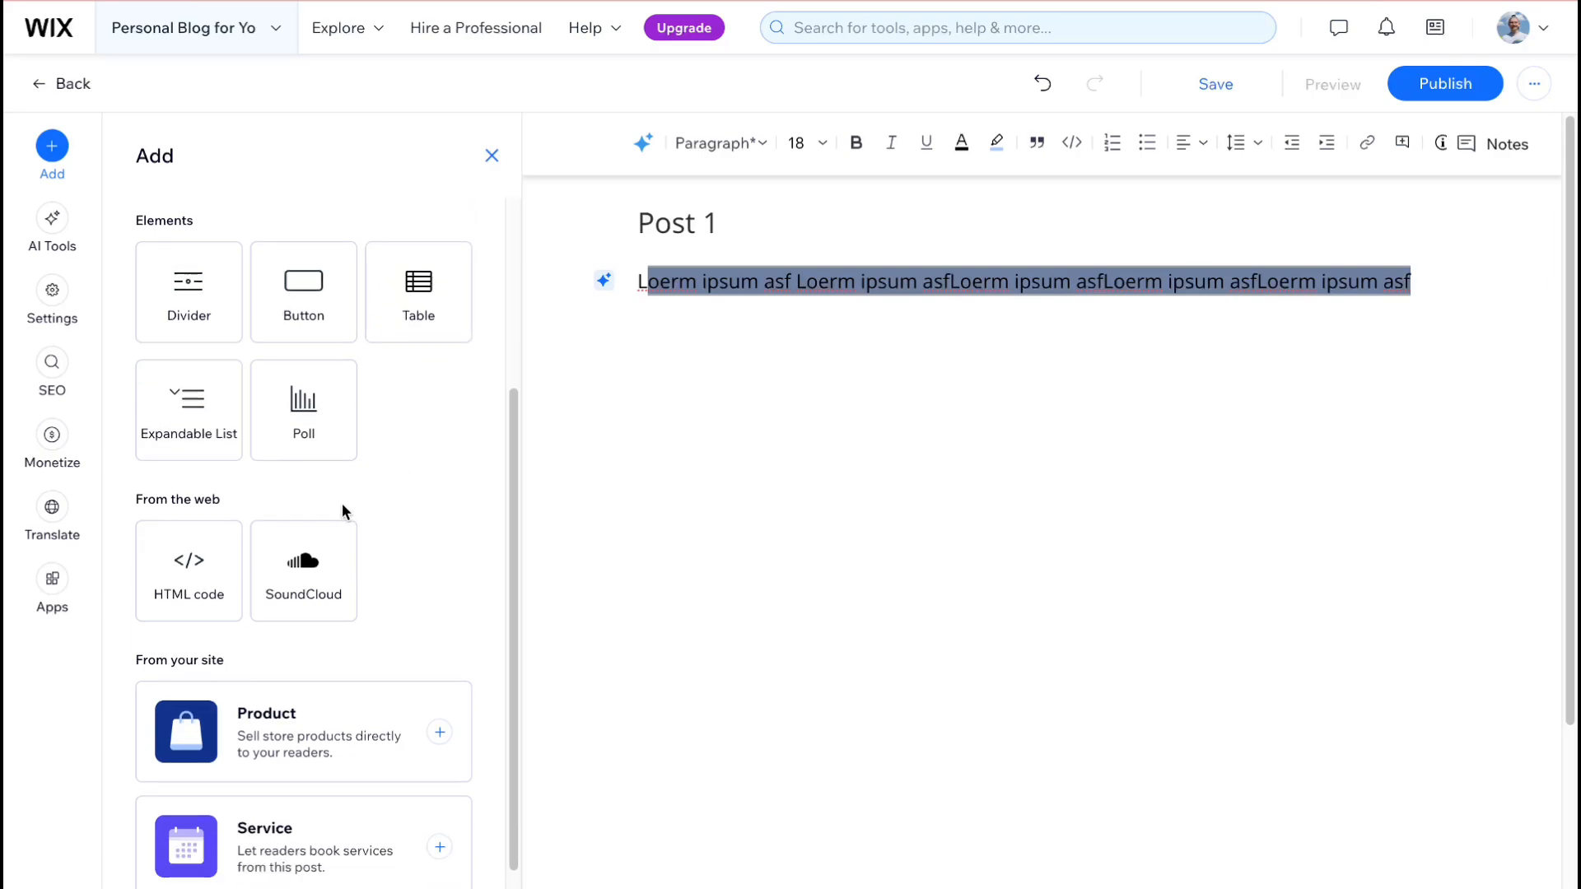
scroll(340, 507, "down", 1)
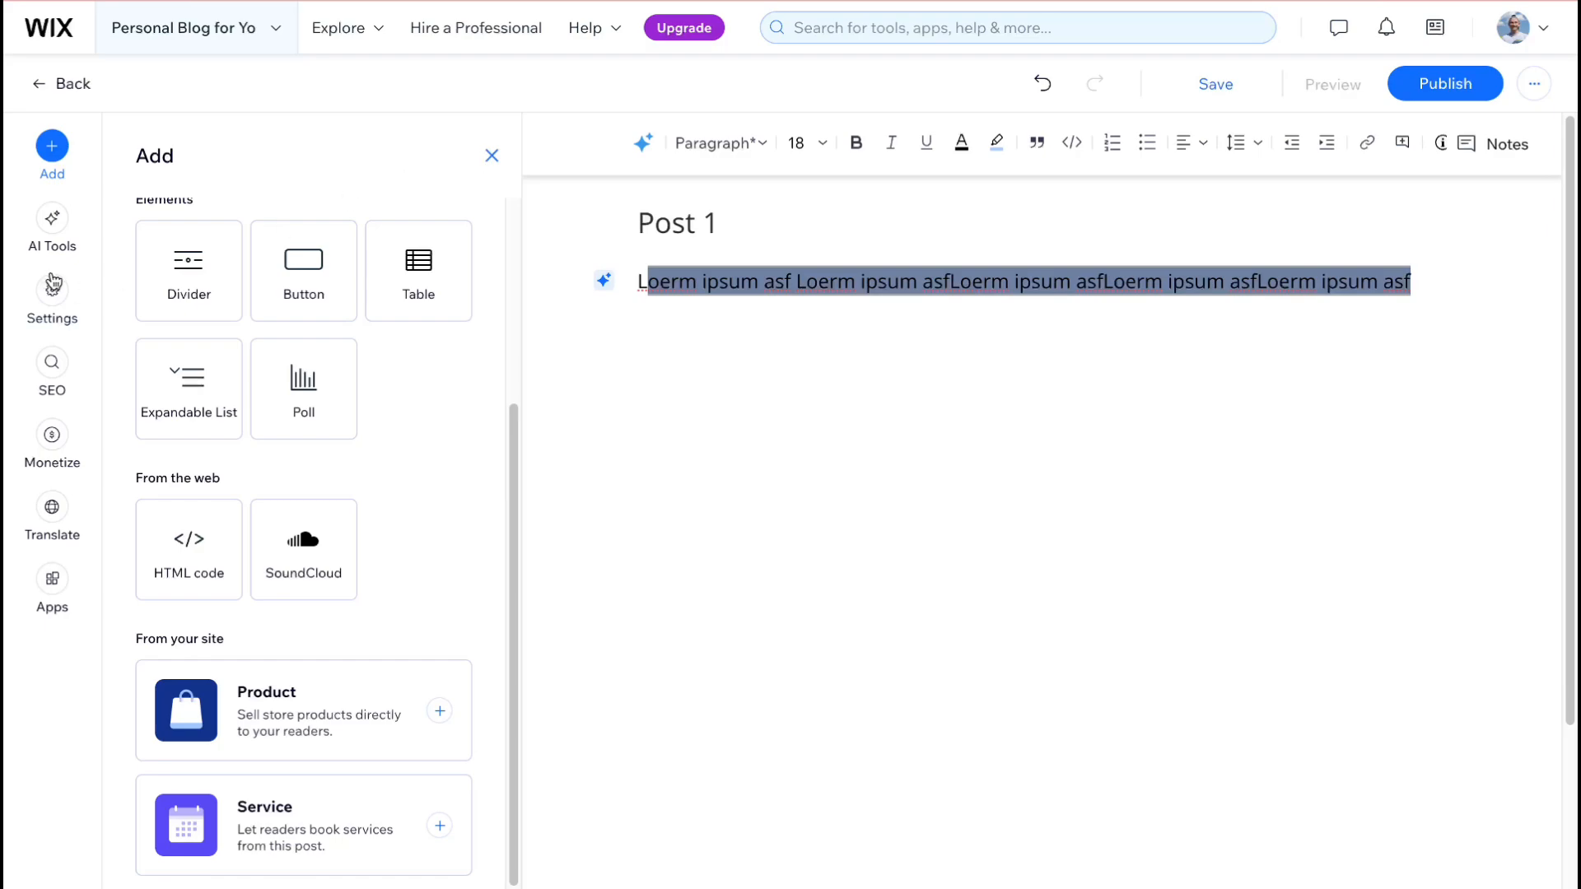
Look through the post's AI tools, general settings, SEO, monetization and translation options.
left_click(51, 219)
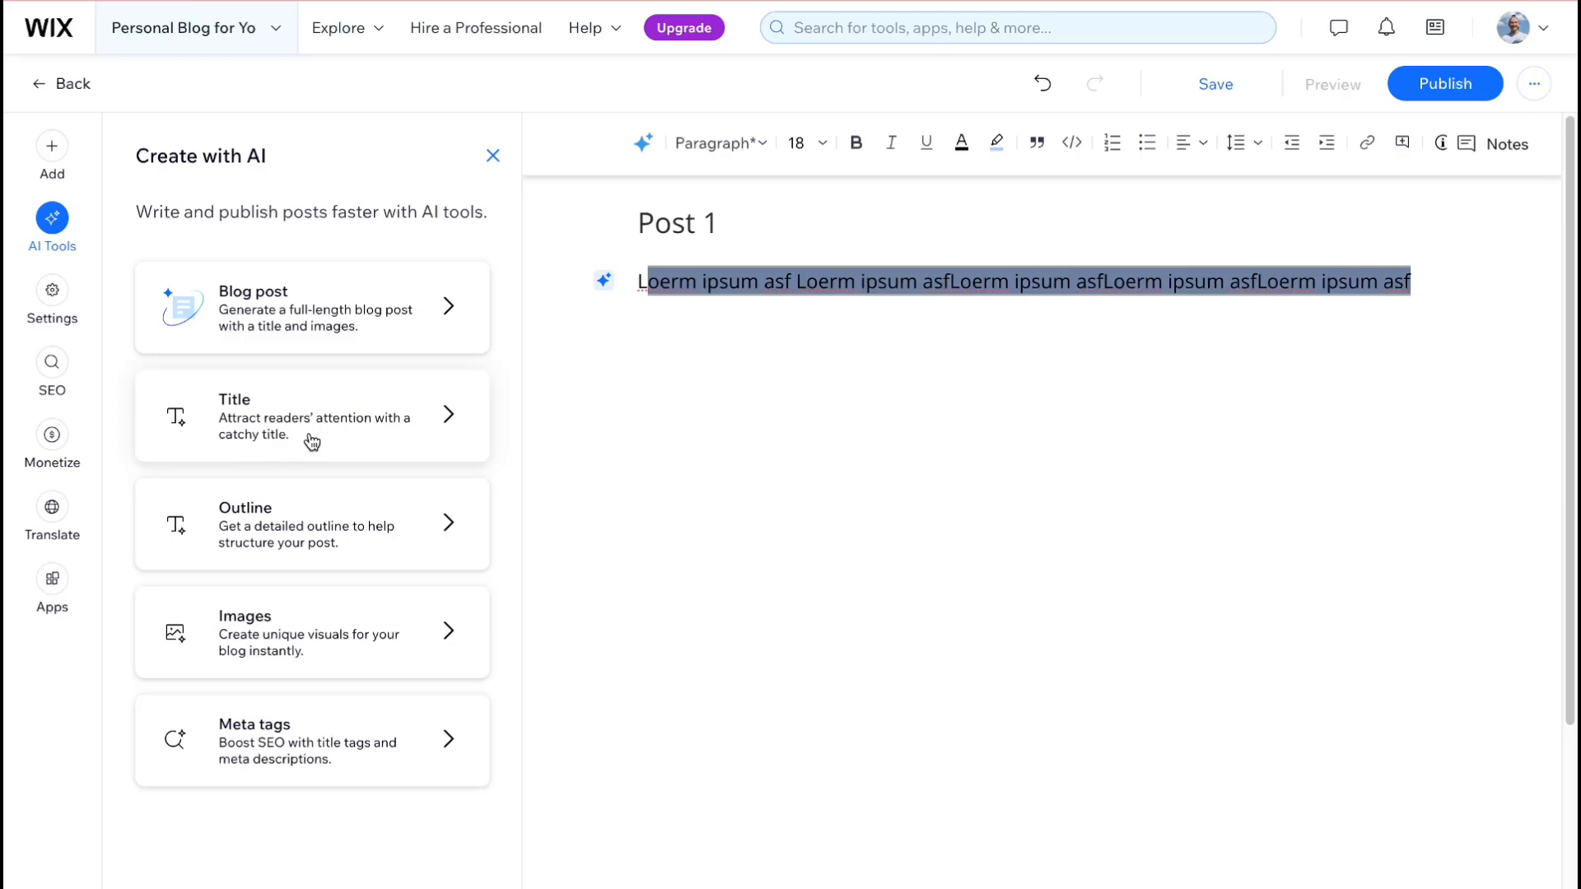
left_click(46, 295)
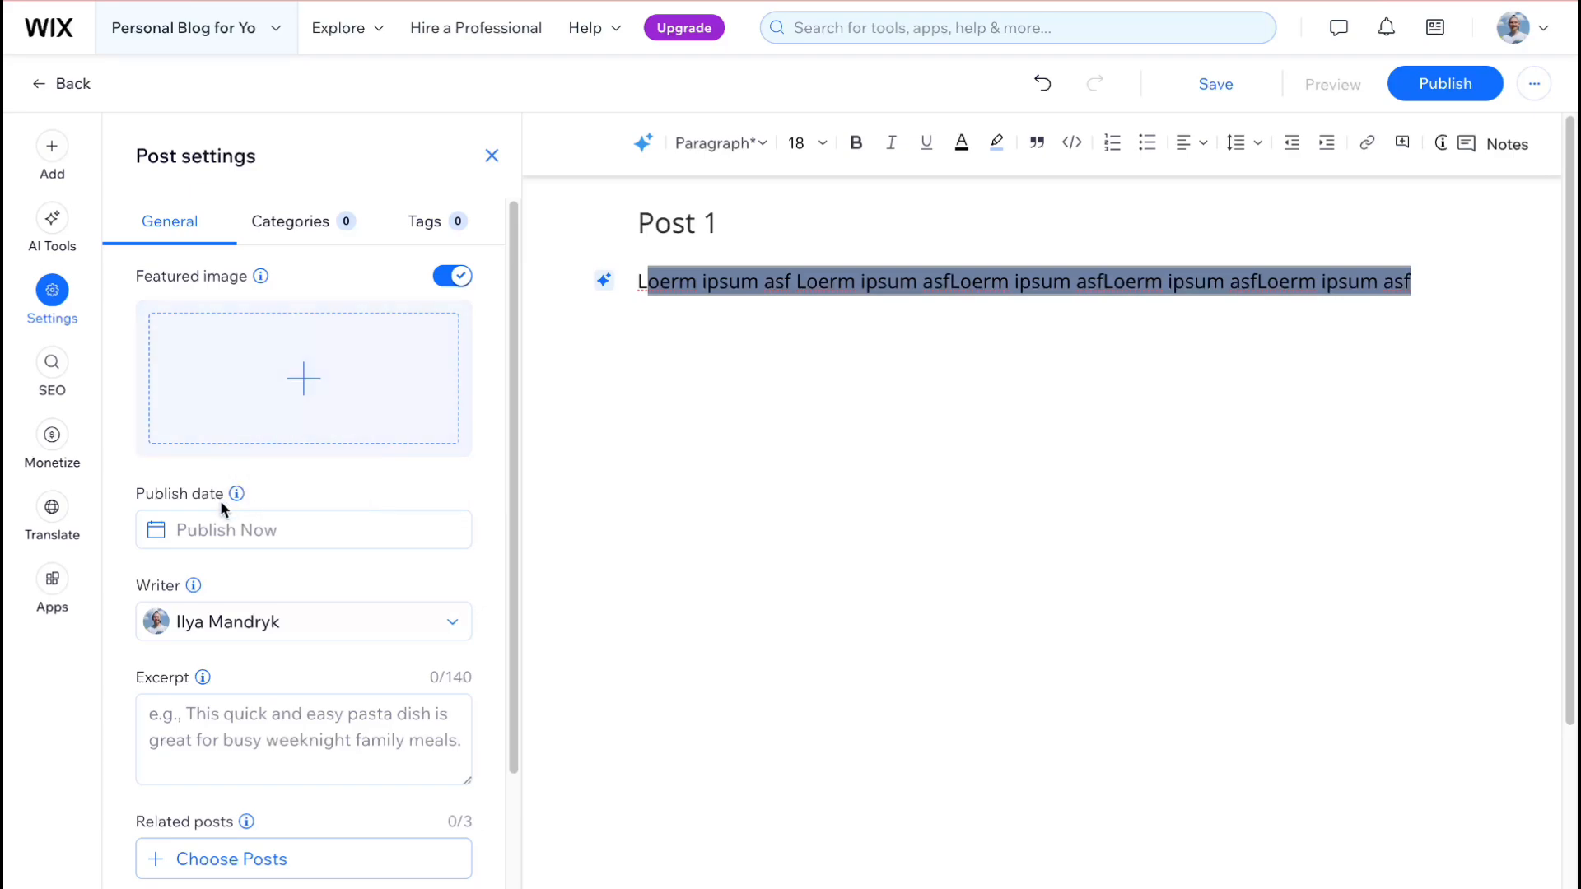
scroll(220, 501, "down", 1)
scroll(264, 579, "down", 2)
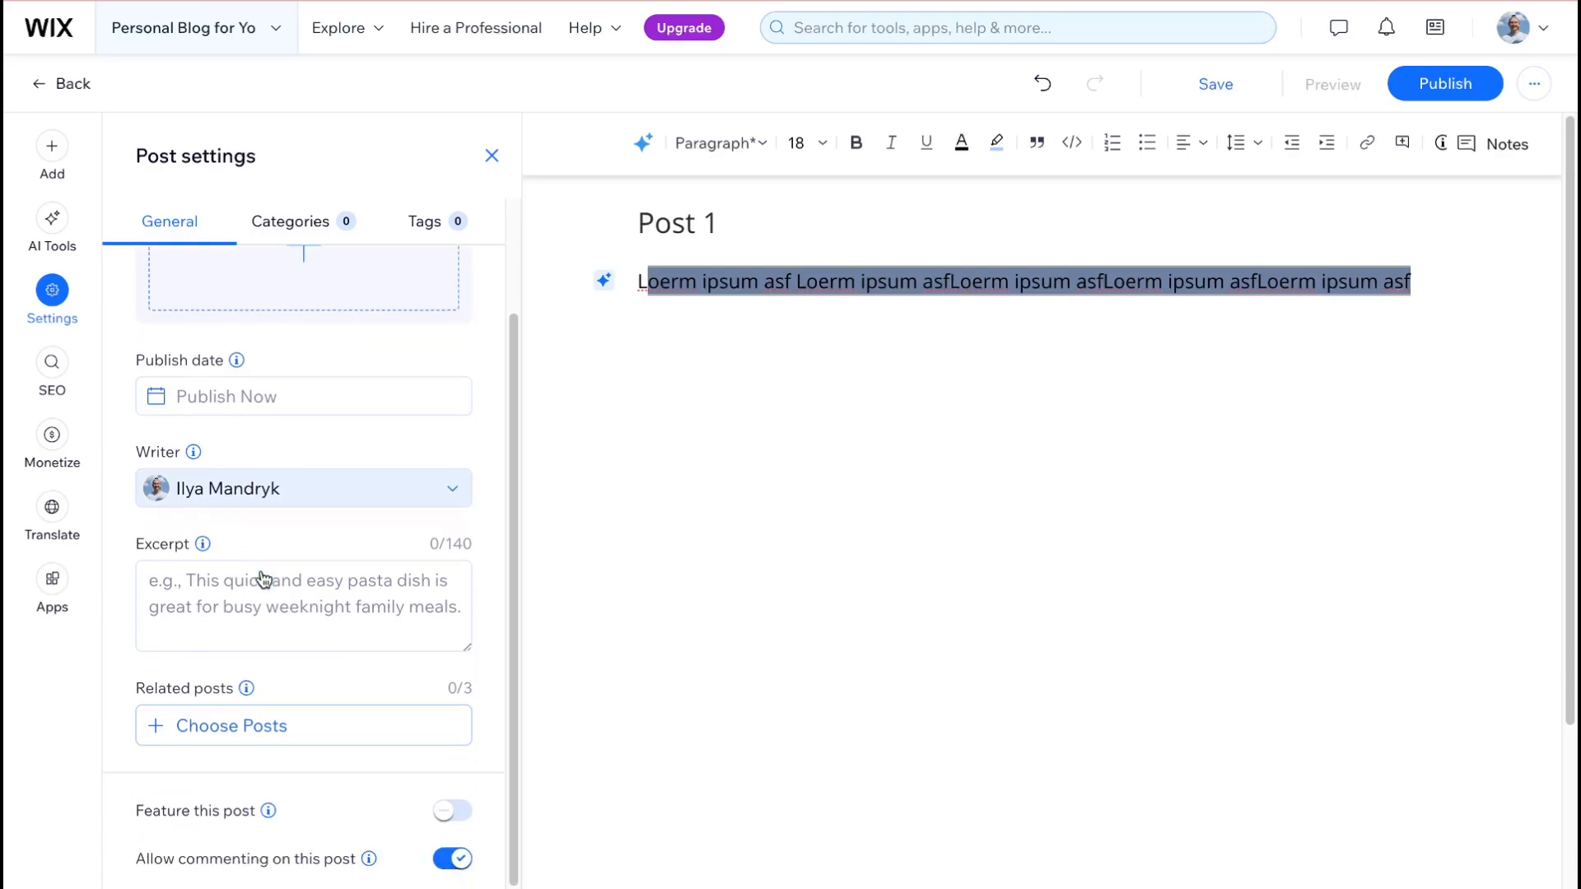
left_click(54, 363)
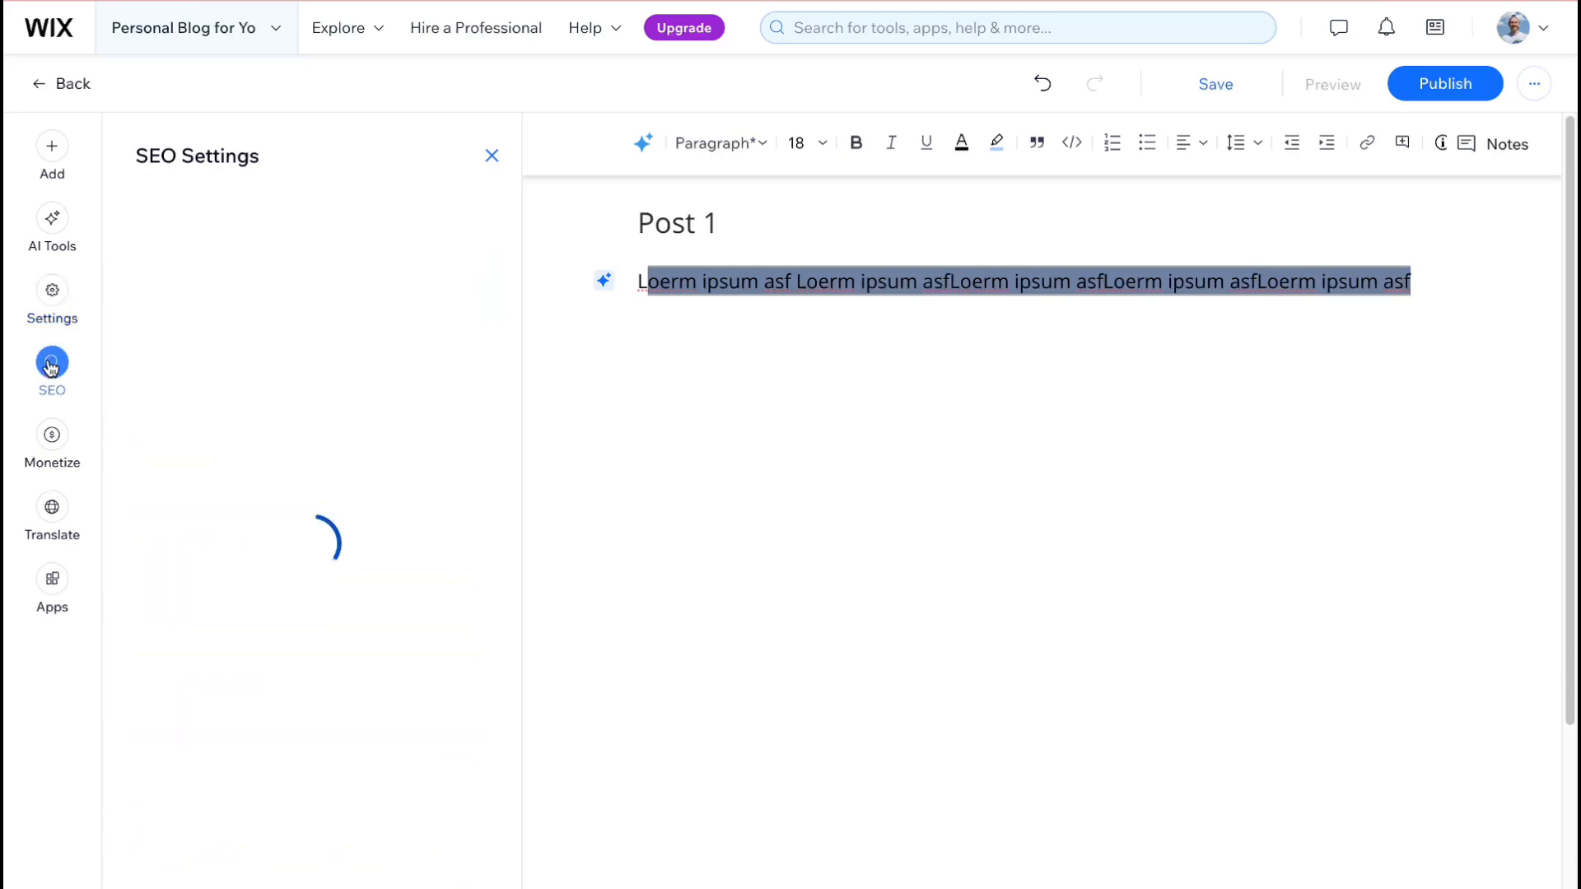
left_click(54, 436)
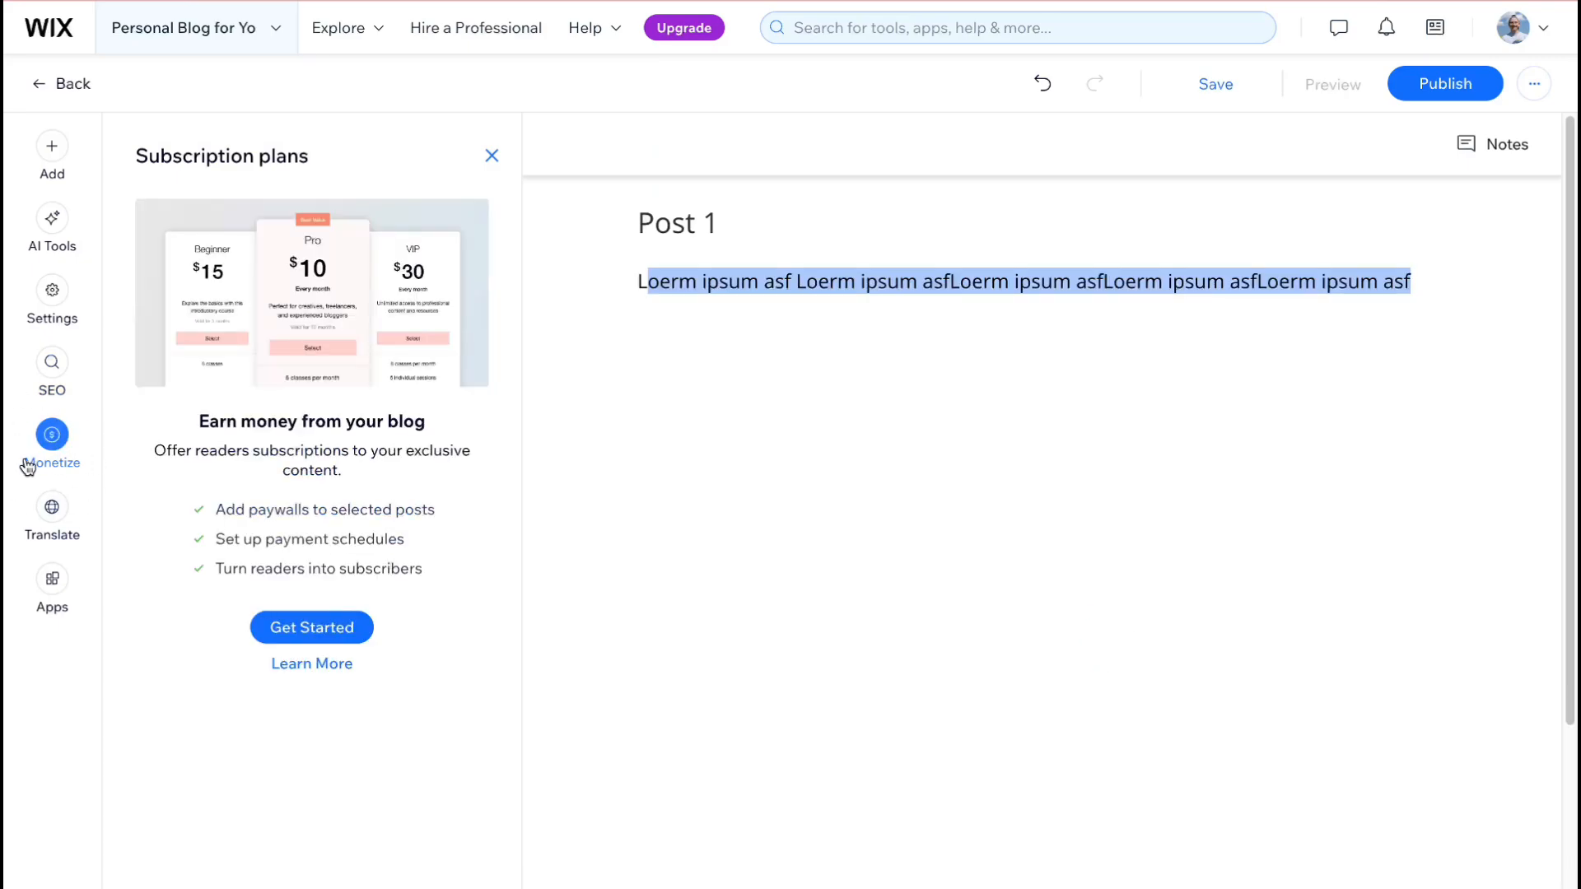
left_click(54, 515)
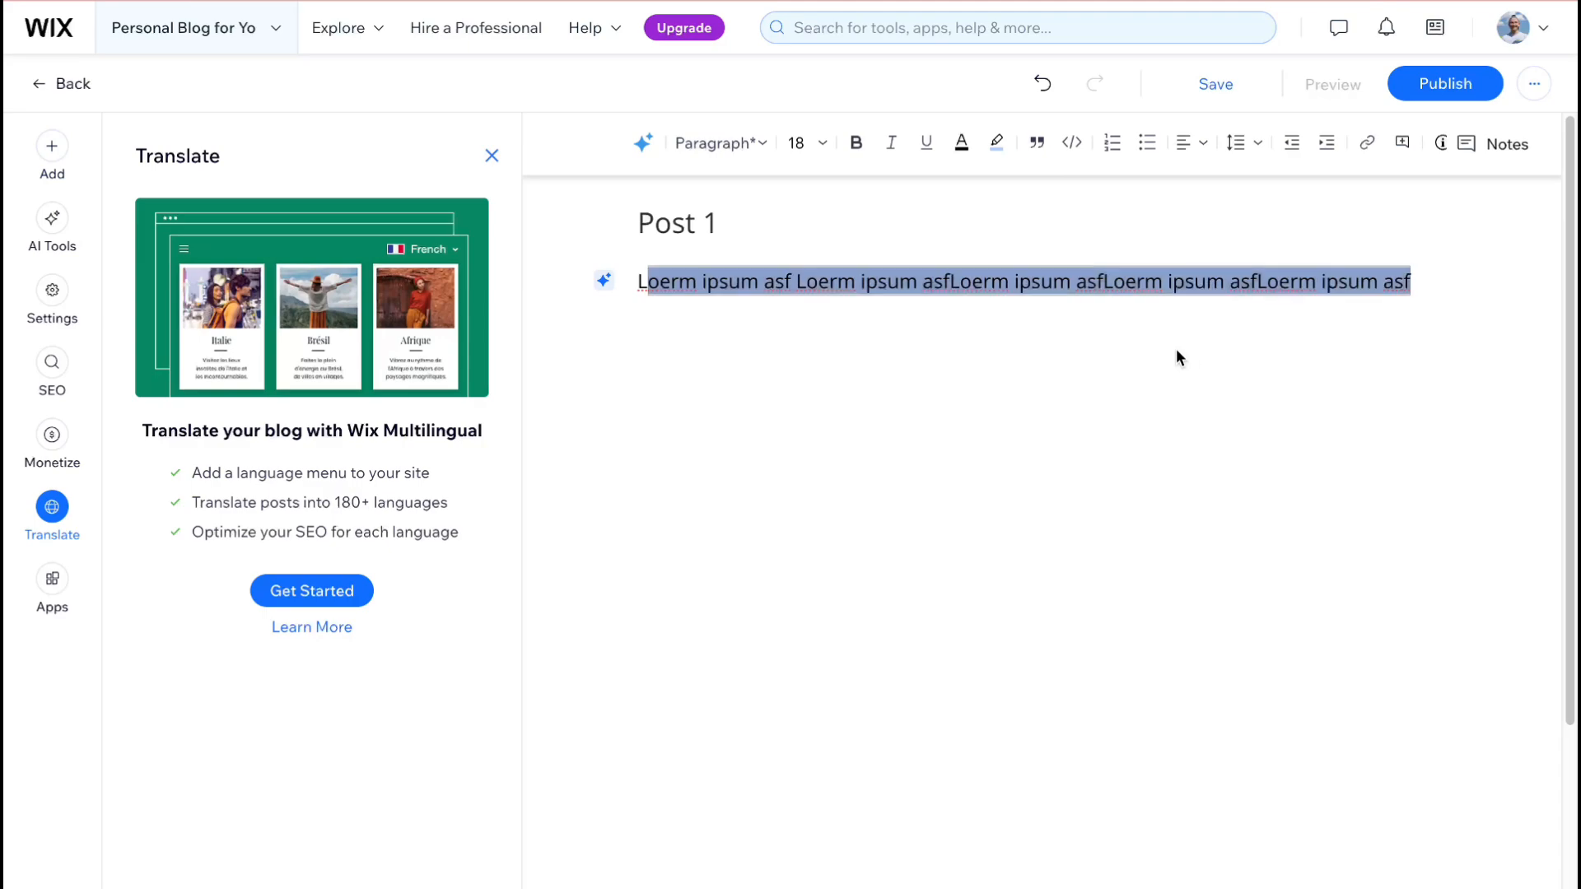
Publish the blog post and check its available actions in the list of published posts.
left_click(1445, 84)
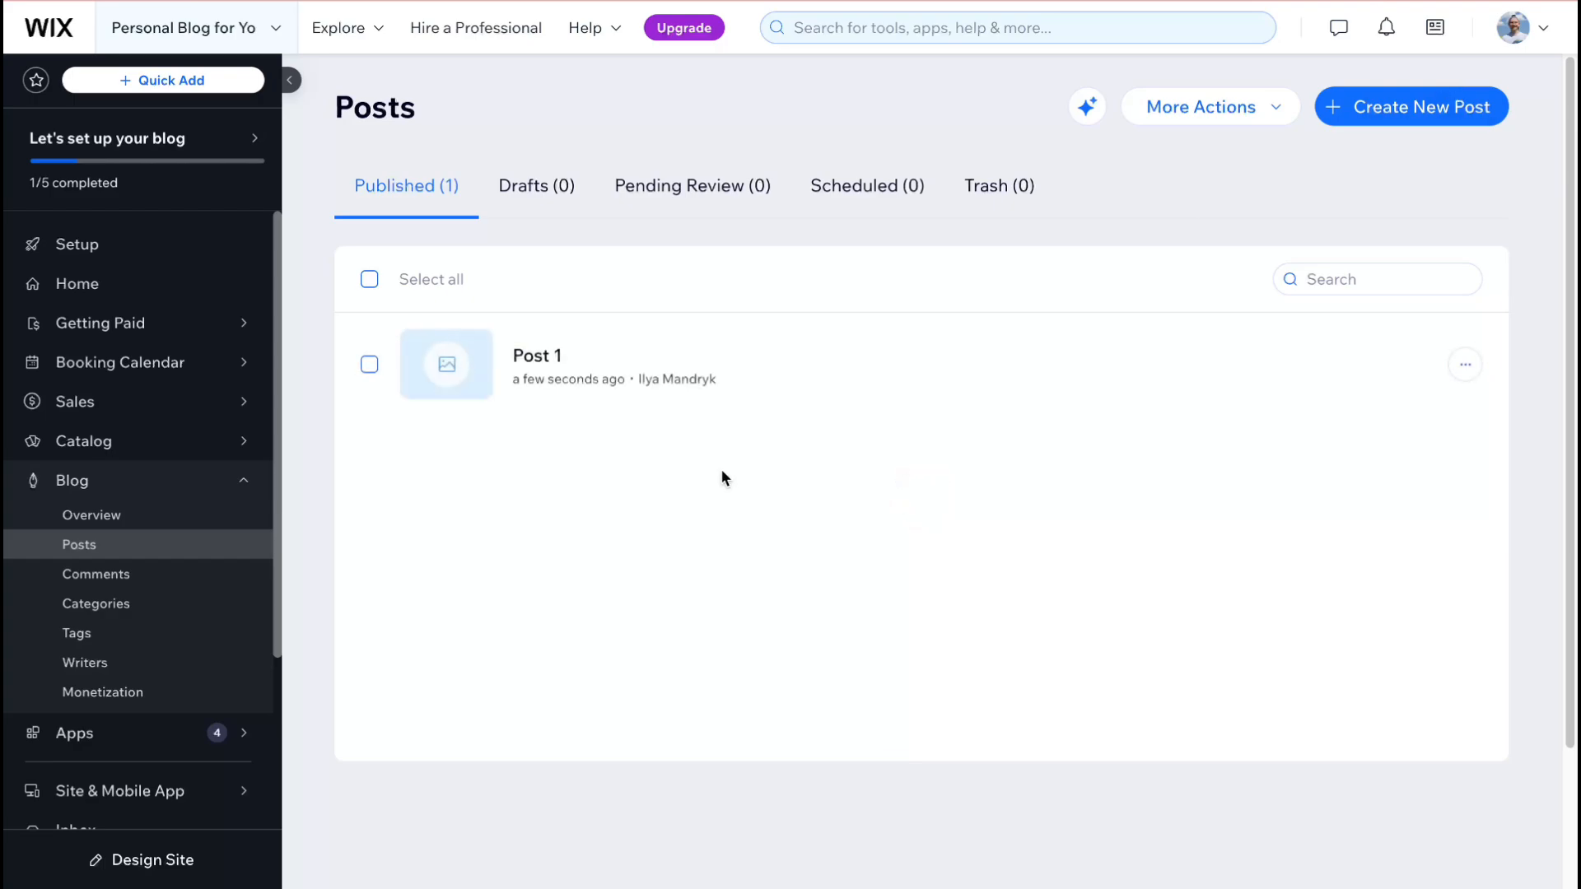
left_click(814, 129)
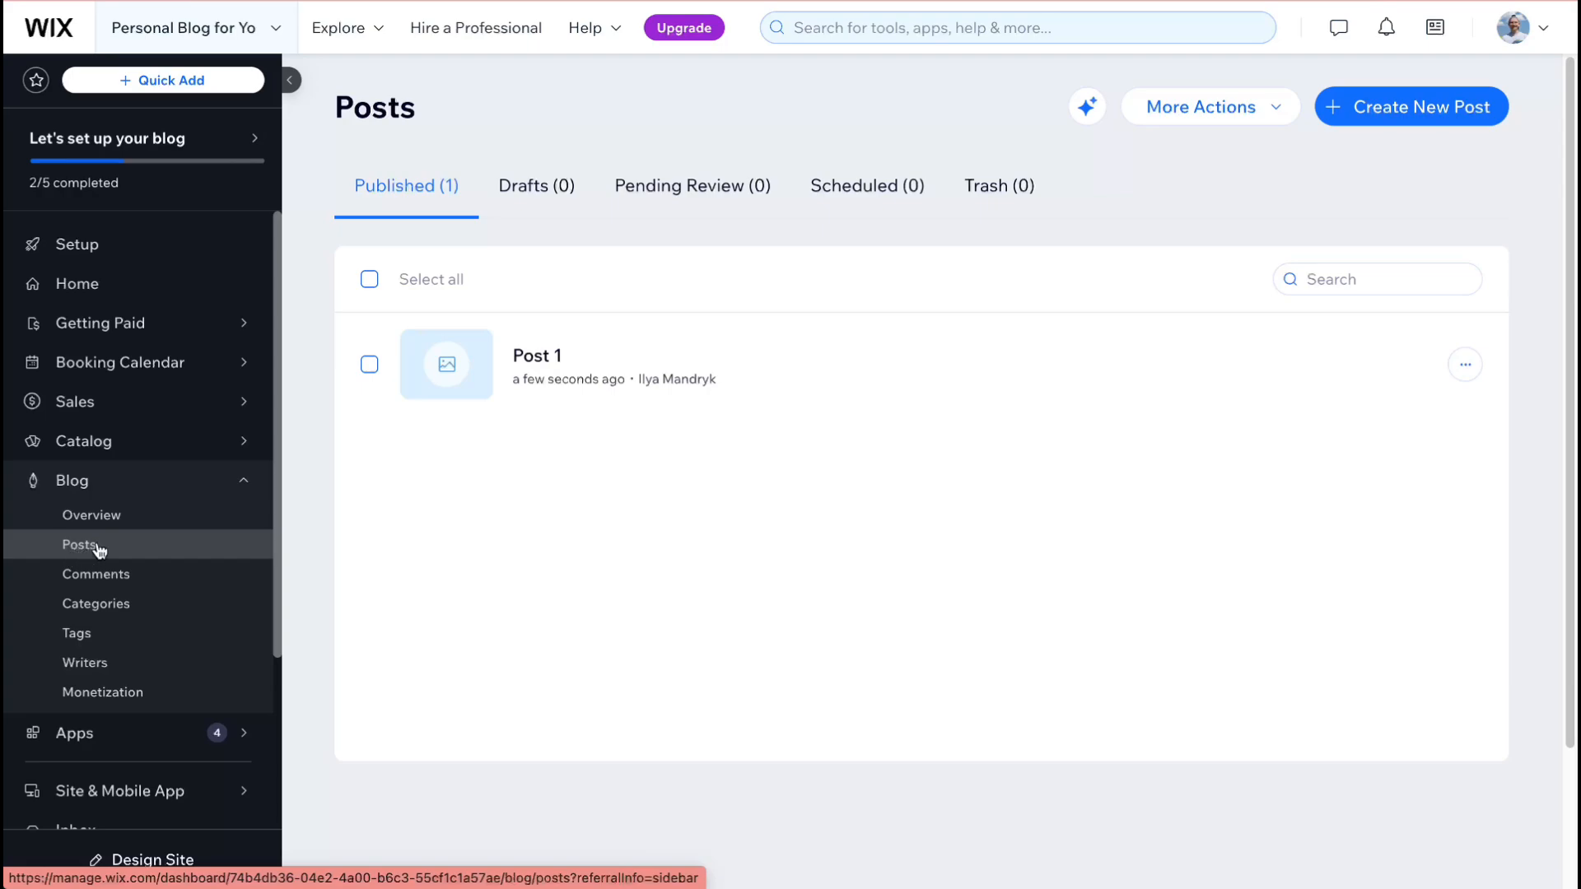
left_click(1465, 364)
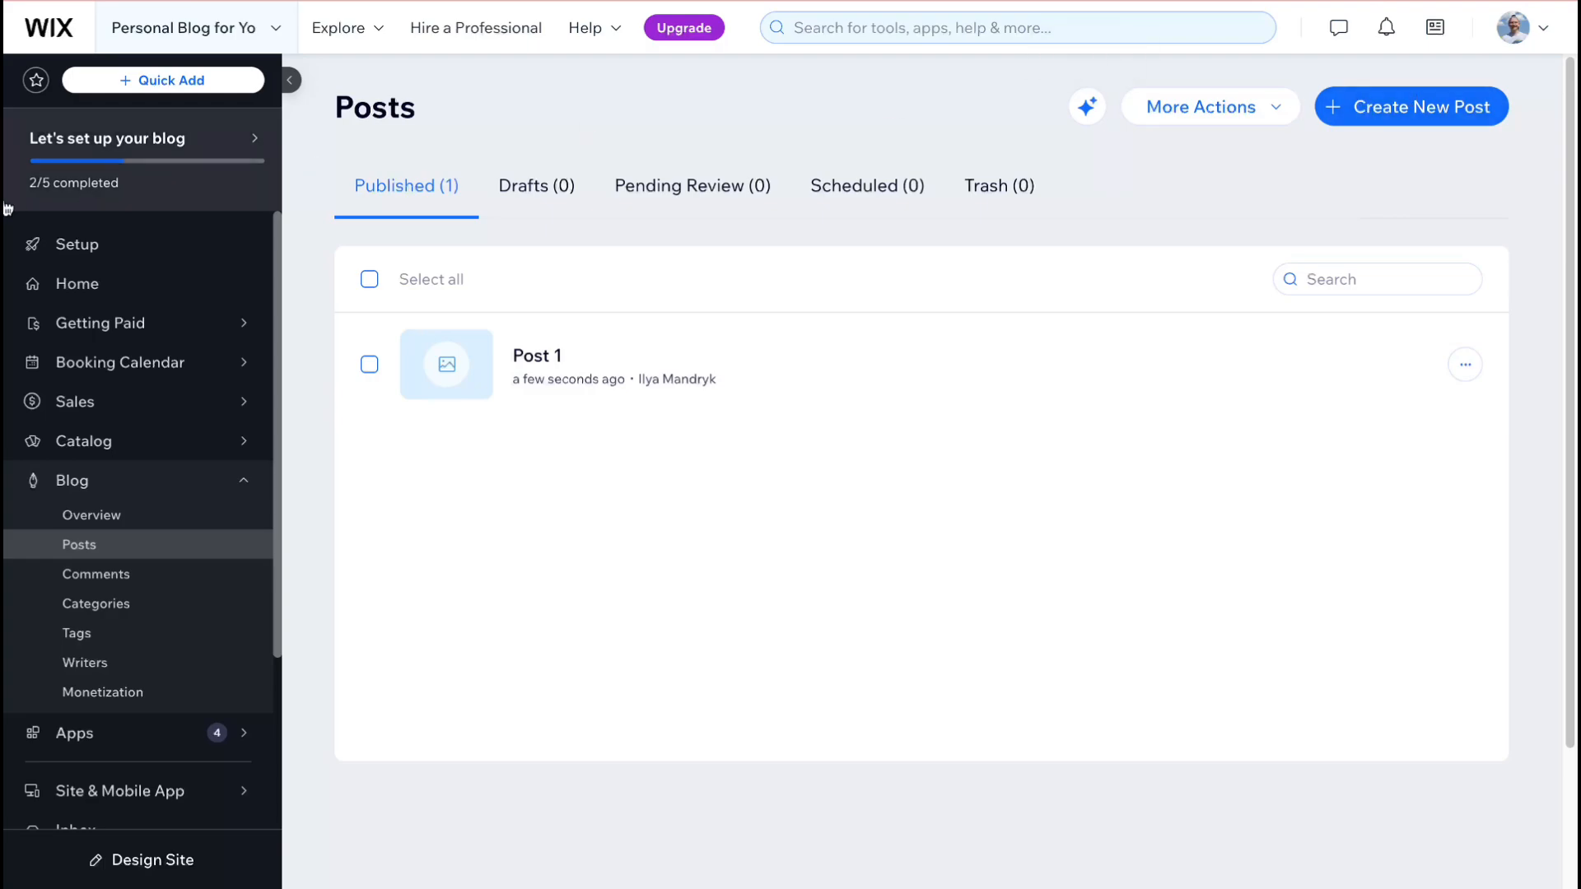
Start designing the website from the setup checklist, choosing to customize a template.
left_click(98, 252)
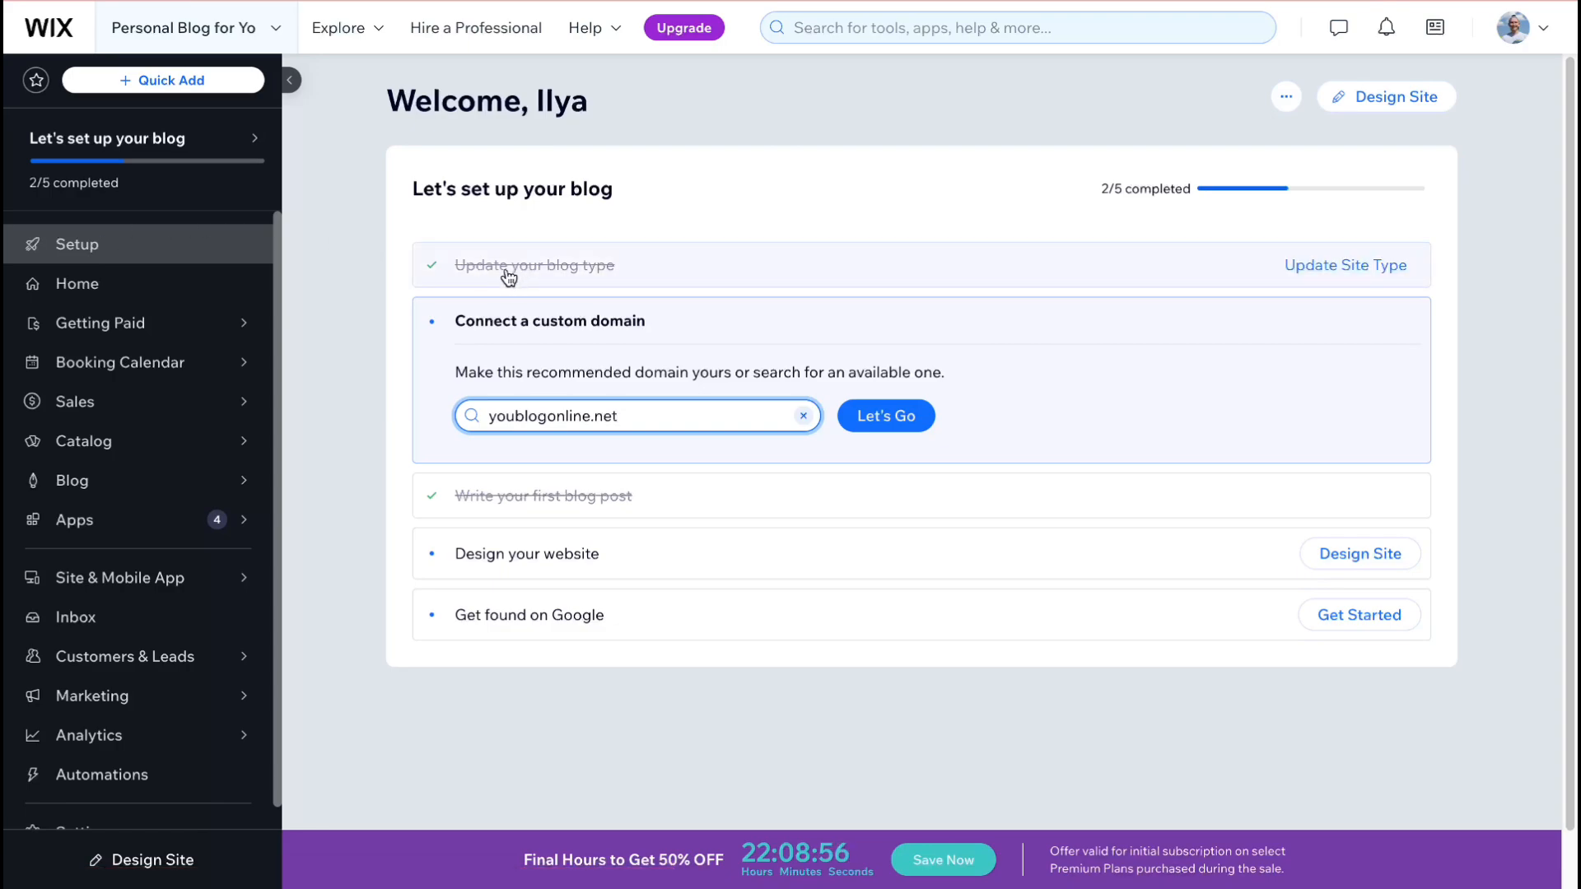
left_click(1347, 558)
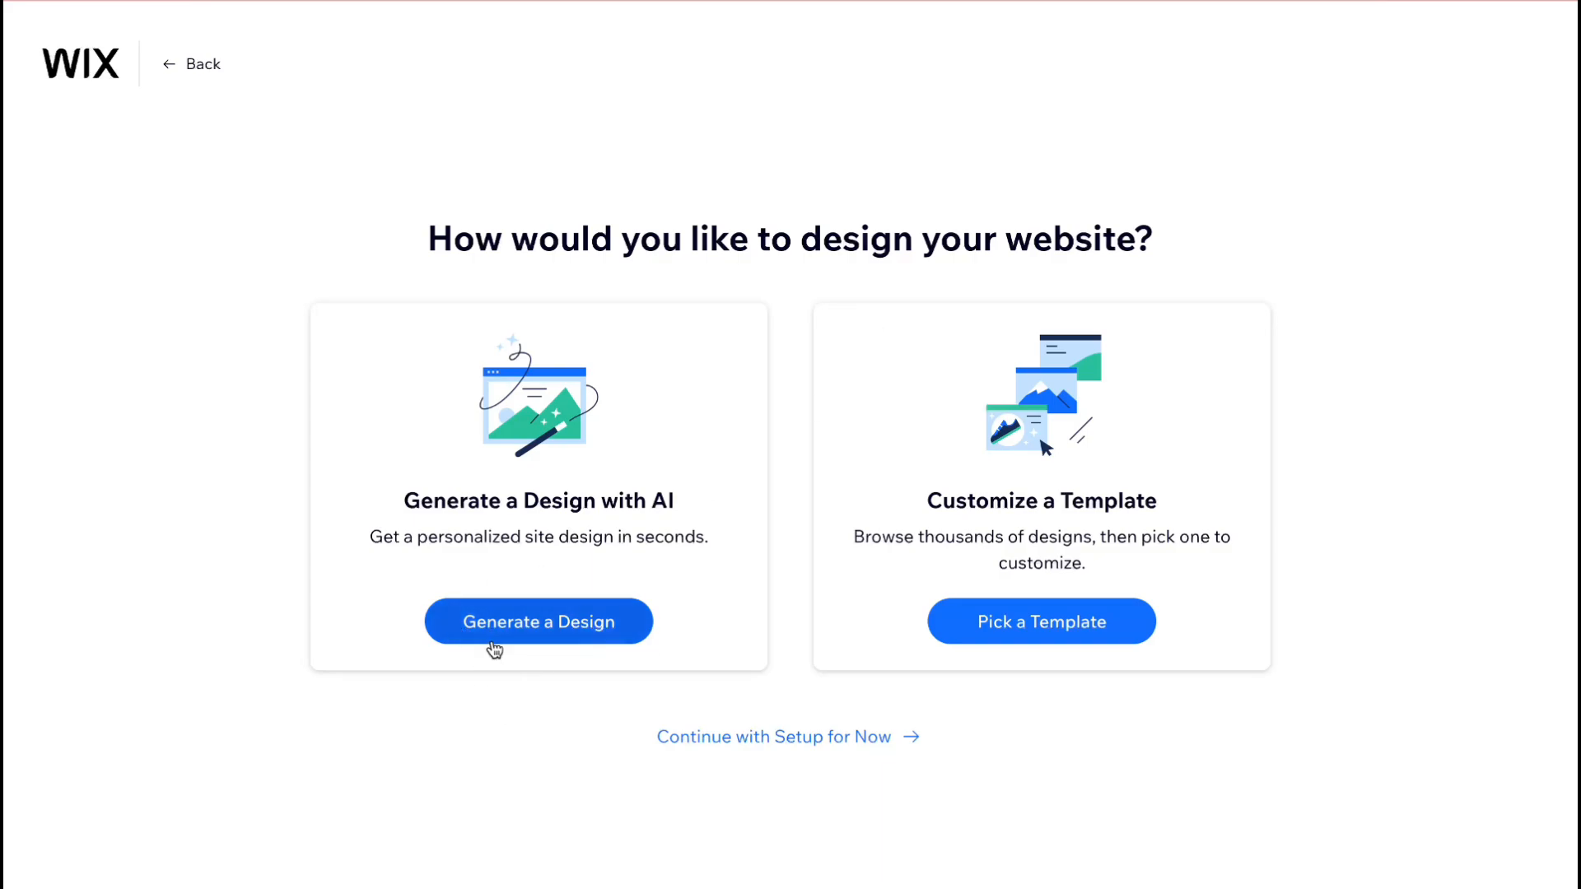
left_click(1036, 633)
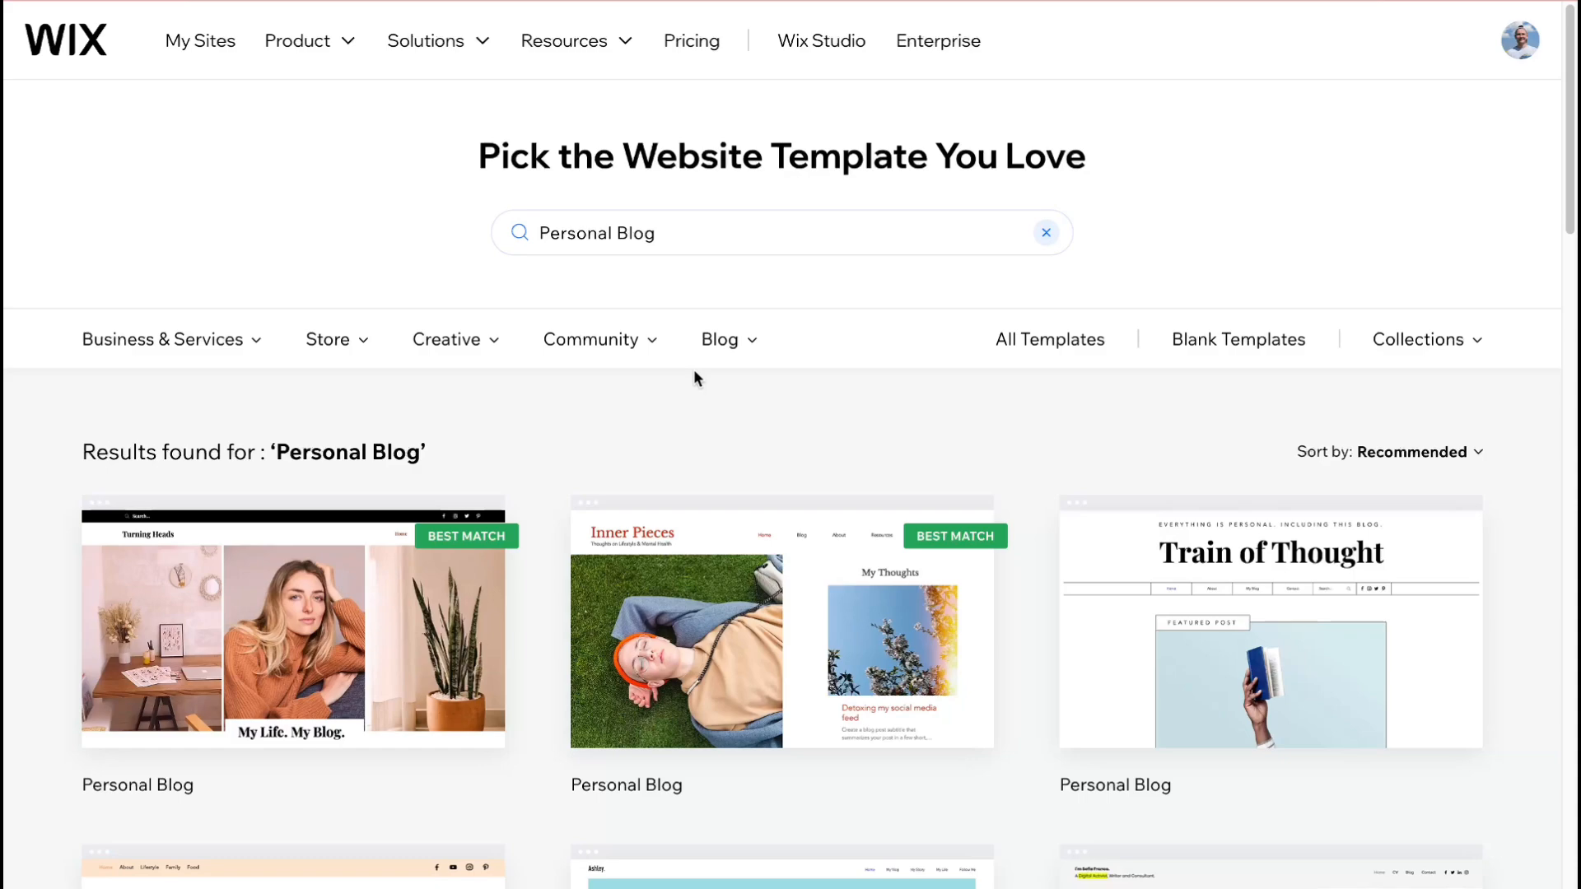
Browse the Personal Blog template results from the first page through page 3.
scroll(857, 560, "down", 12)
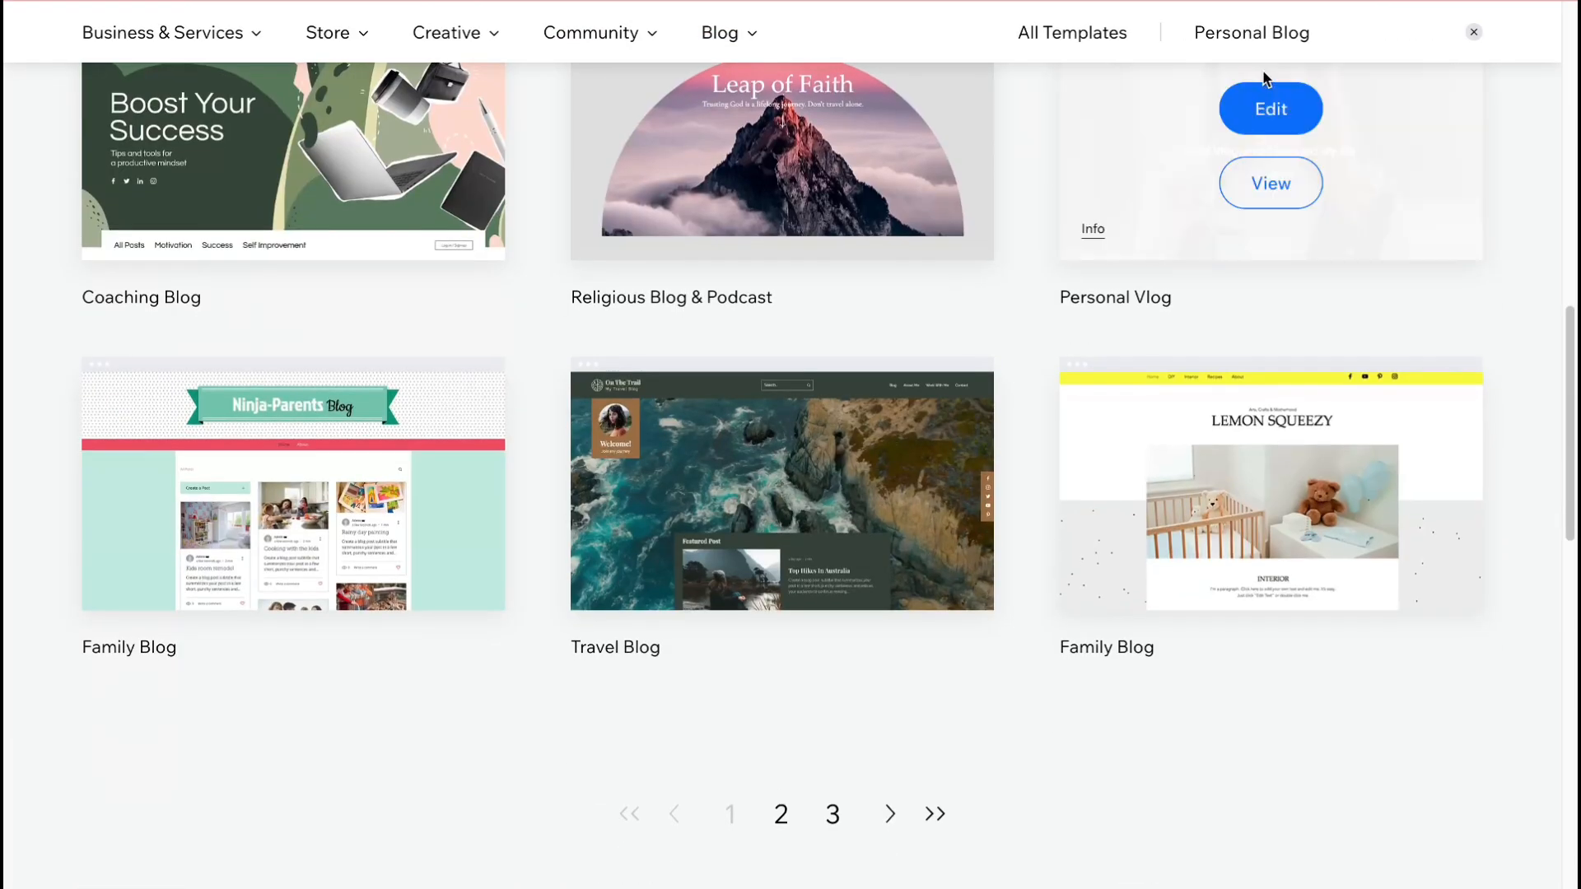
left_click(790, 815)
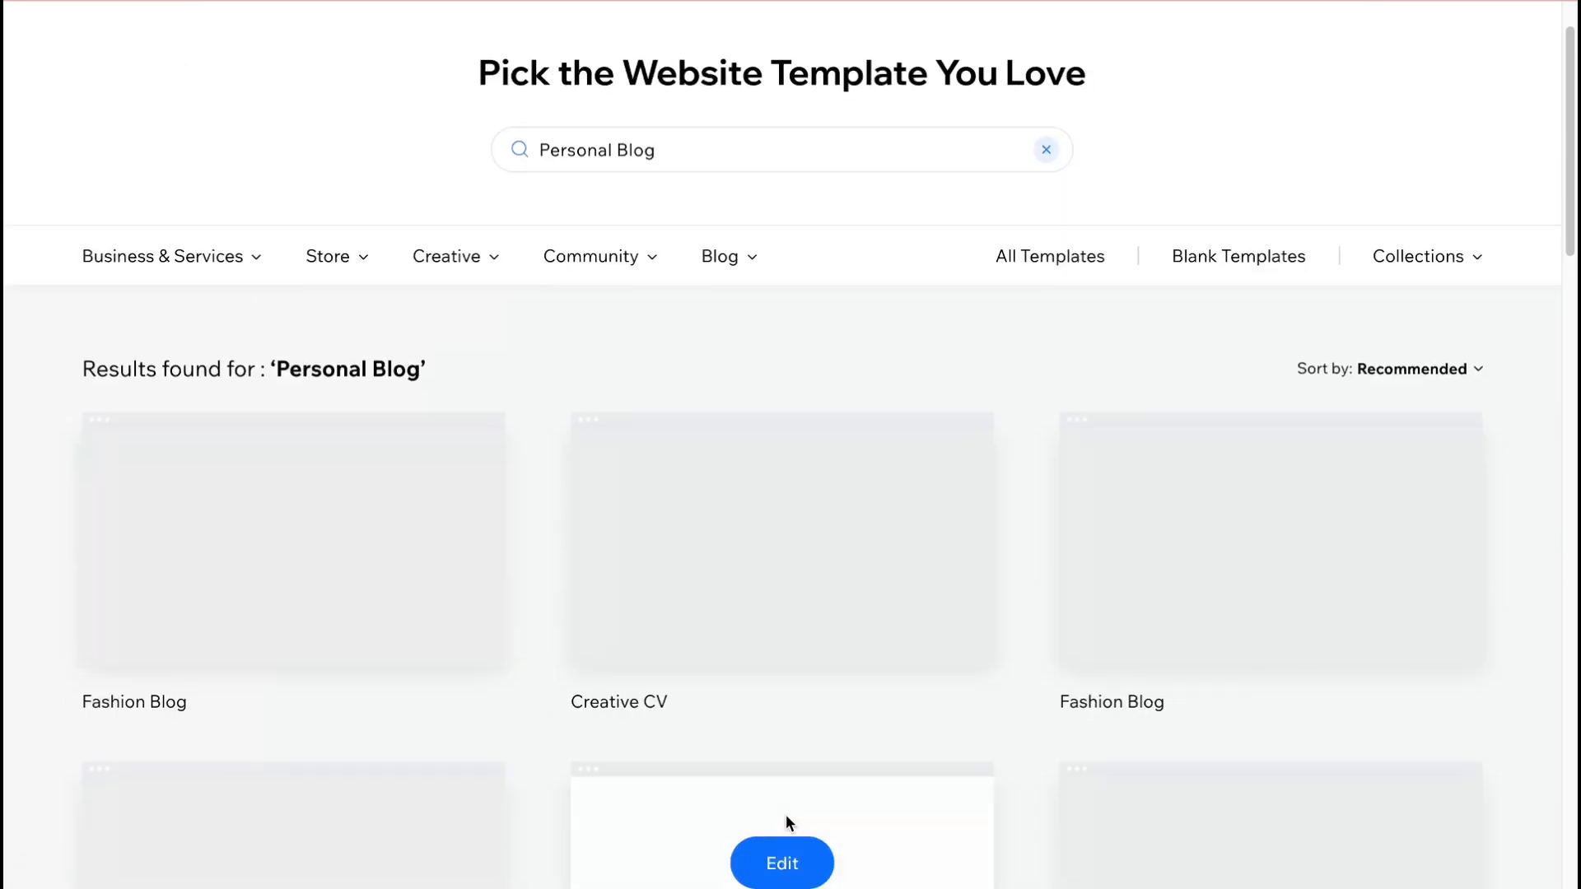
scroll(788, 820, "down", 6)
scroll(786, 814, "down", 7)
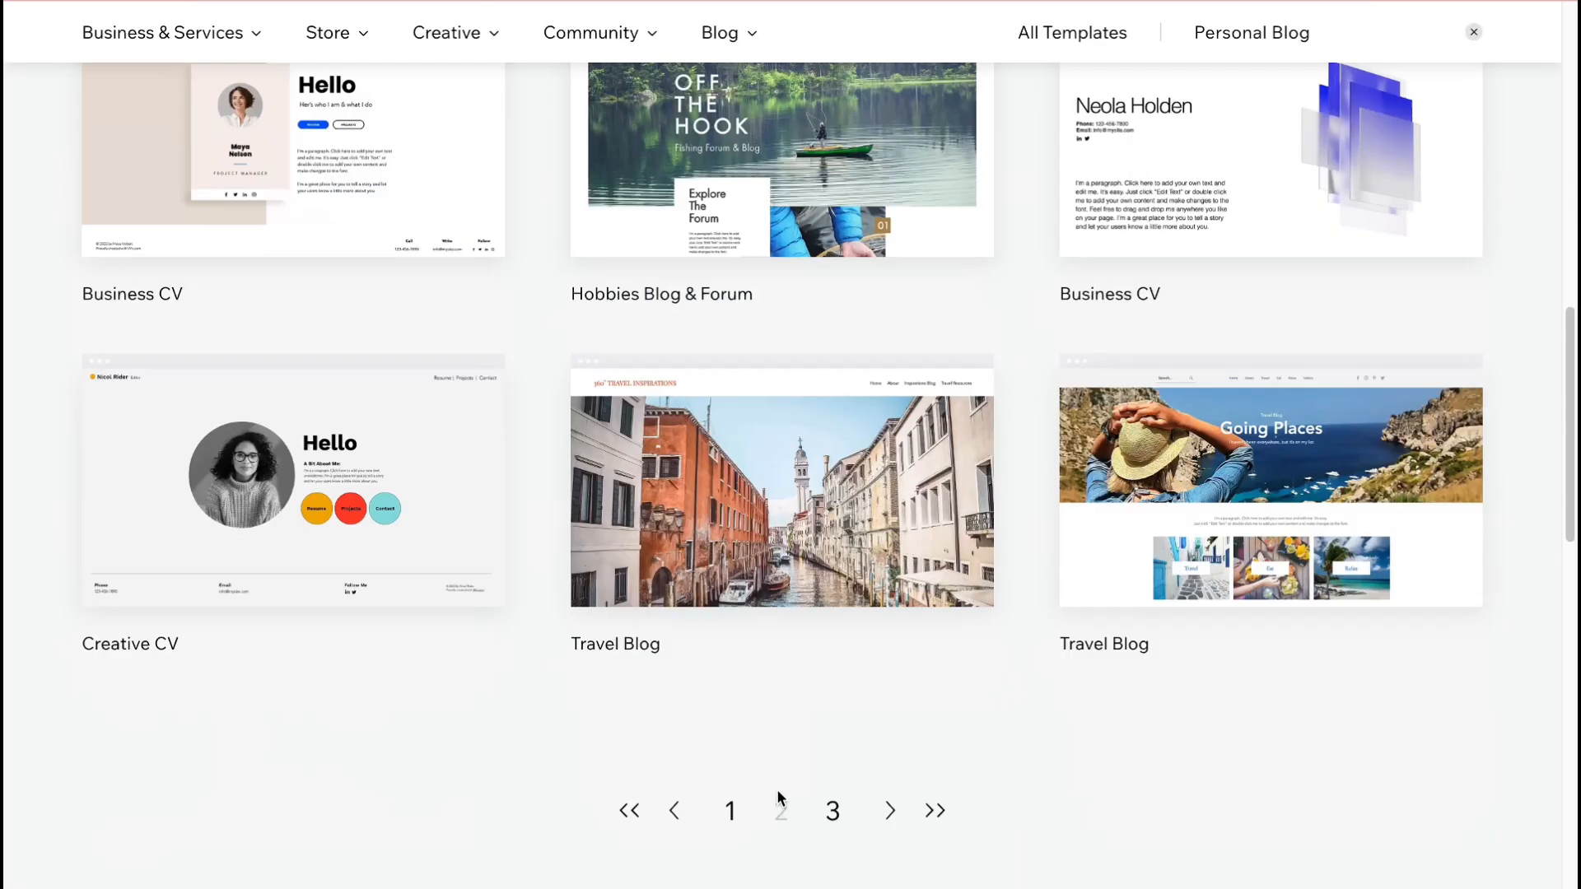
left_click(831, 758)
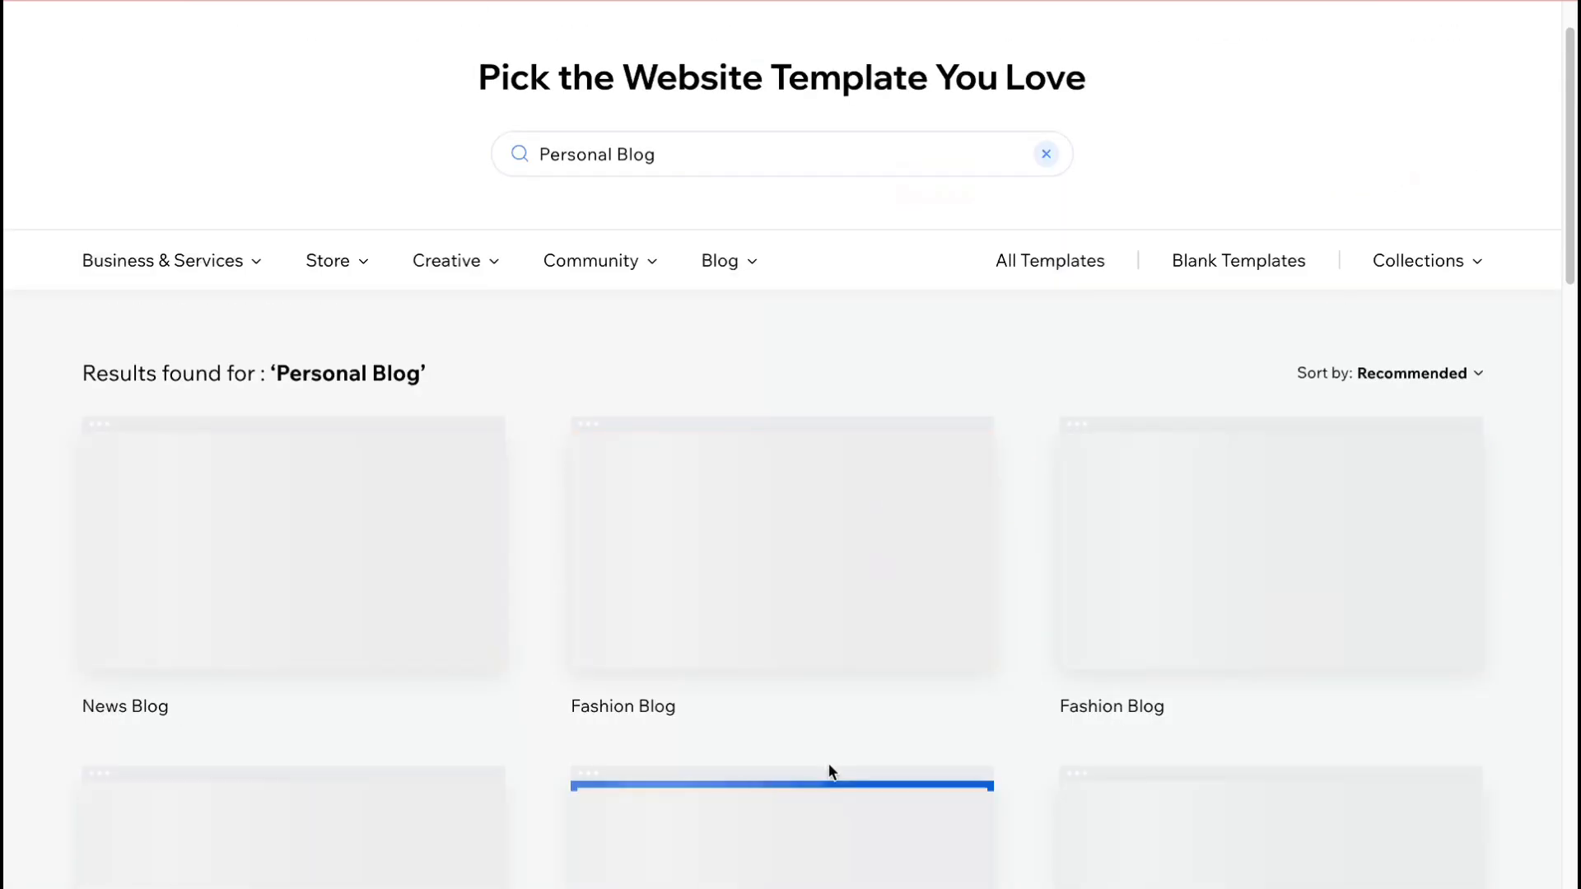
scroll(847, 461, "down", 9)
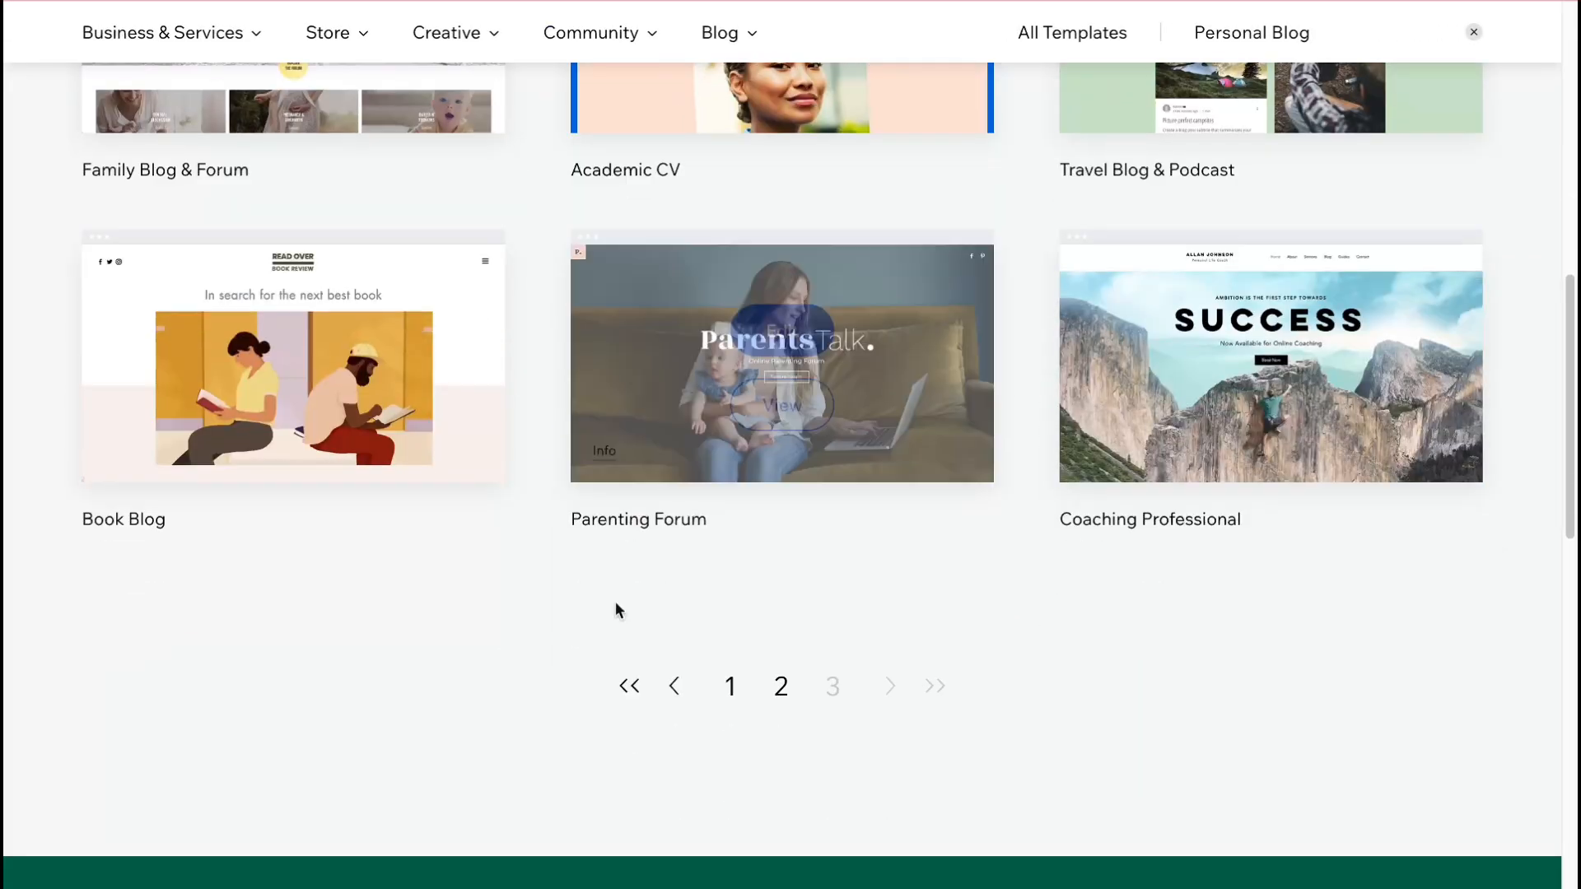
Go back through page 2 to page 1 of the template results and examine the designs there.
left_click(675, 688)
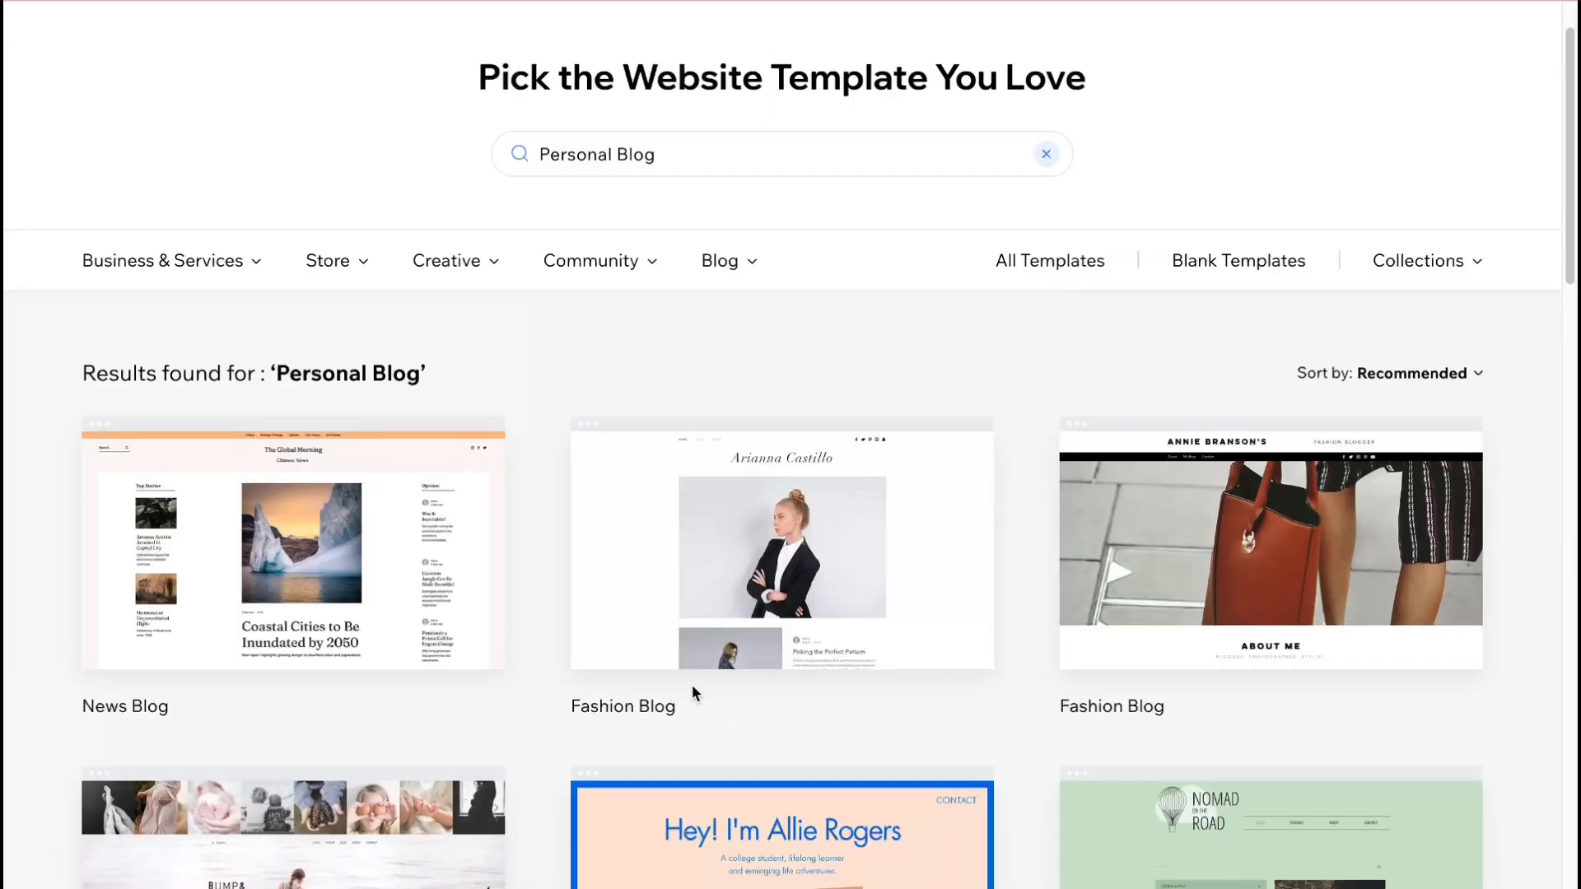
scroll(739, 691, "down", 15)
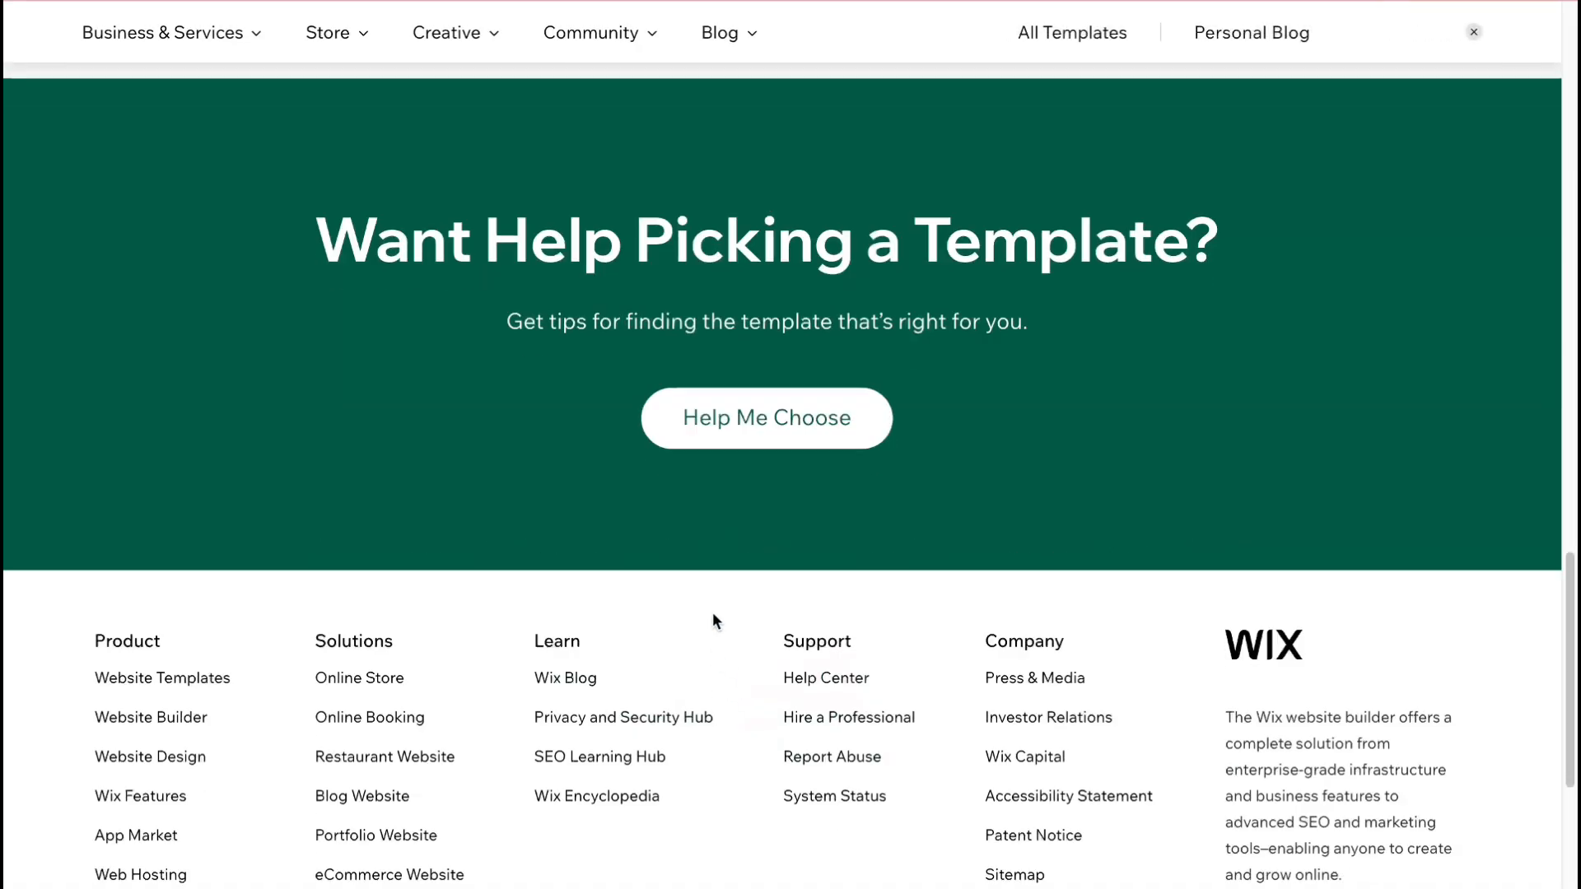
scroll(713, 611, "up", 7)
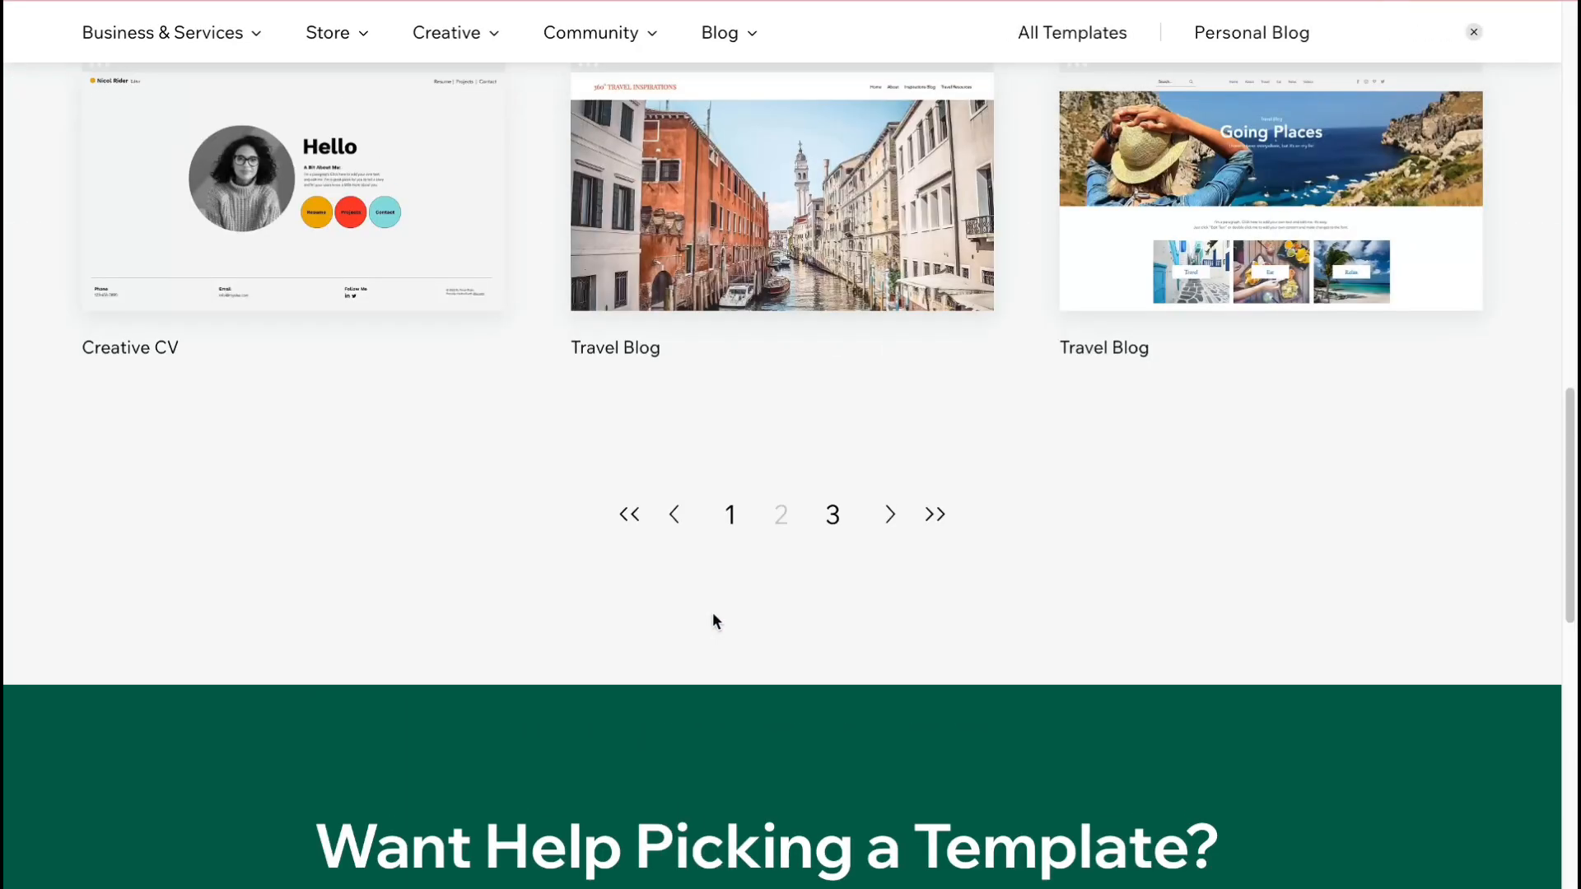
left_click(727, 517)
scroll(916, 592, "down", 6)
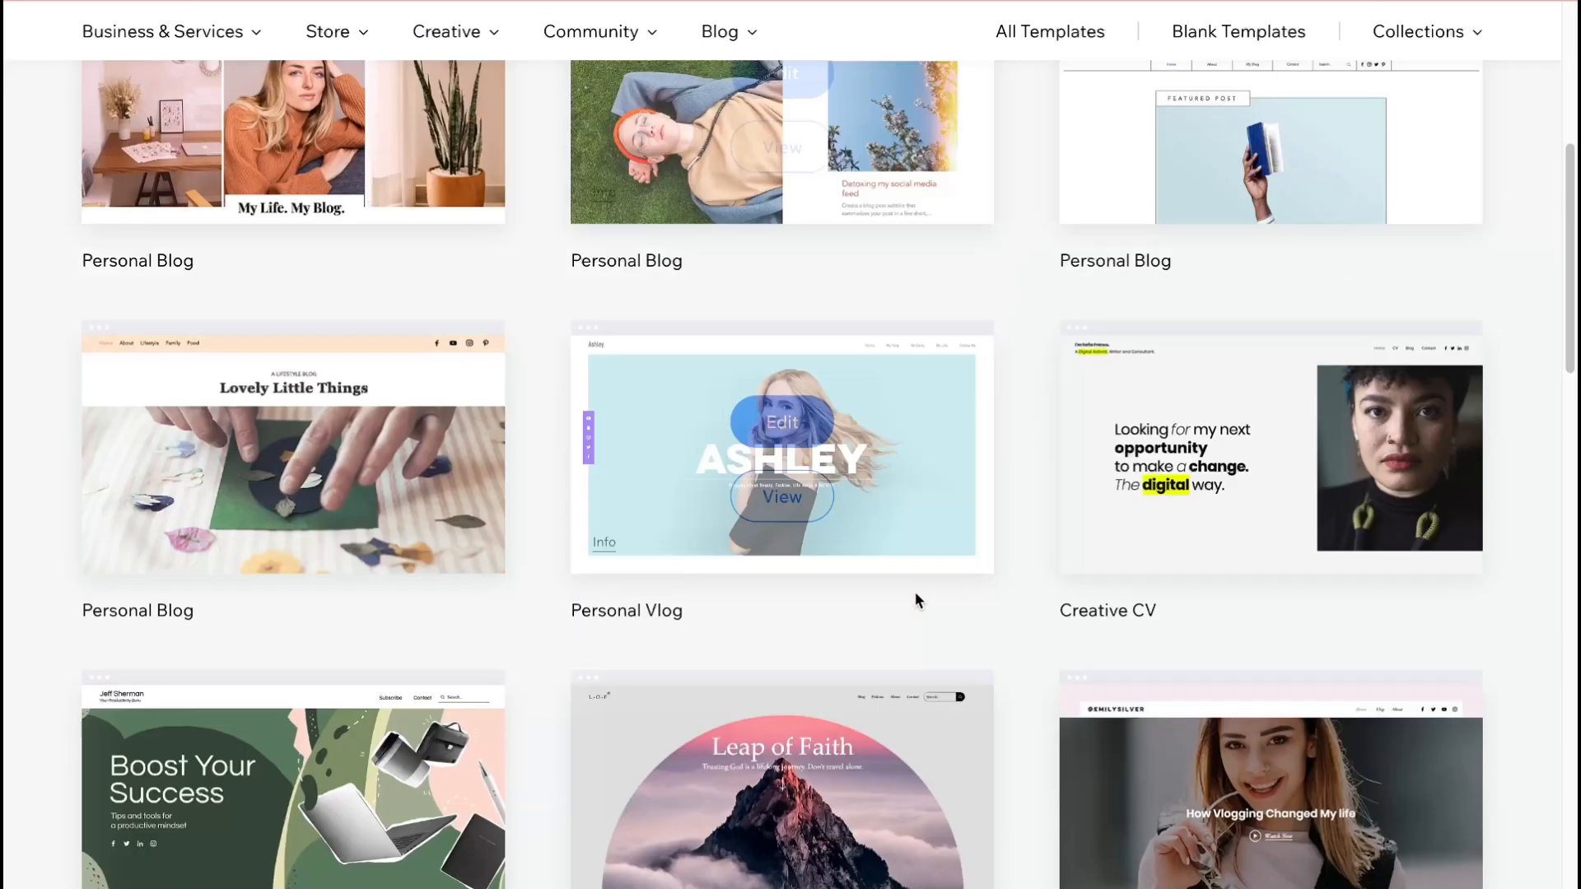
scroll(916, 591, "down", 3)
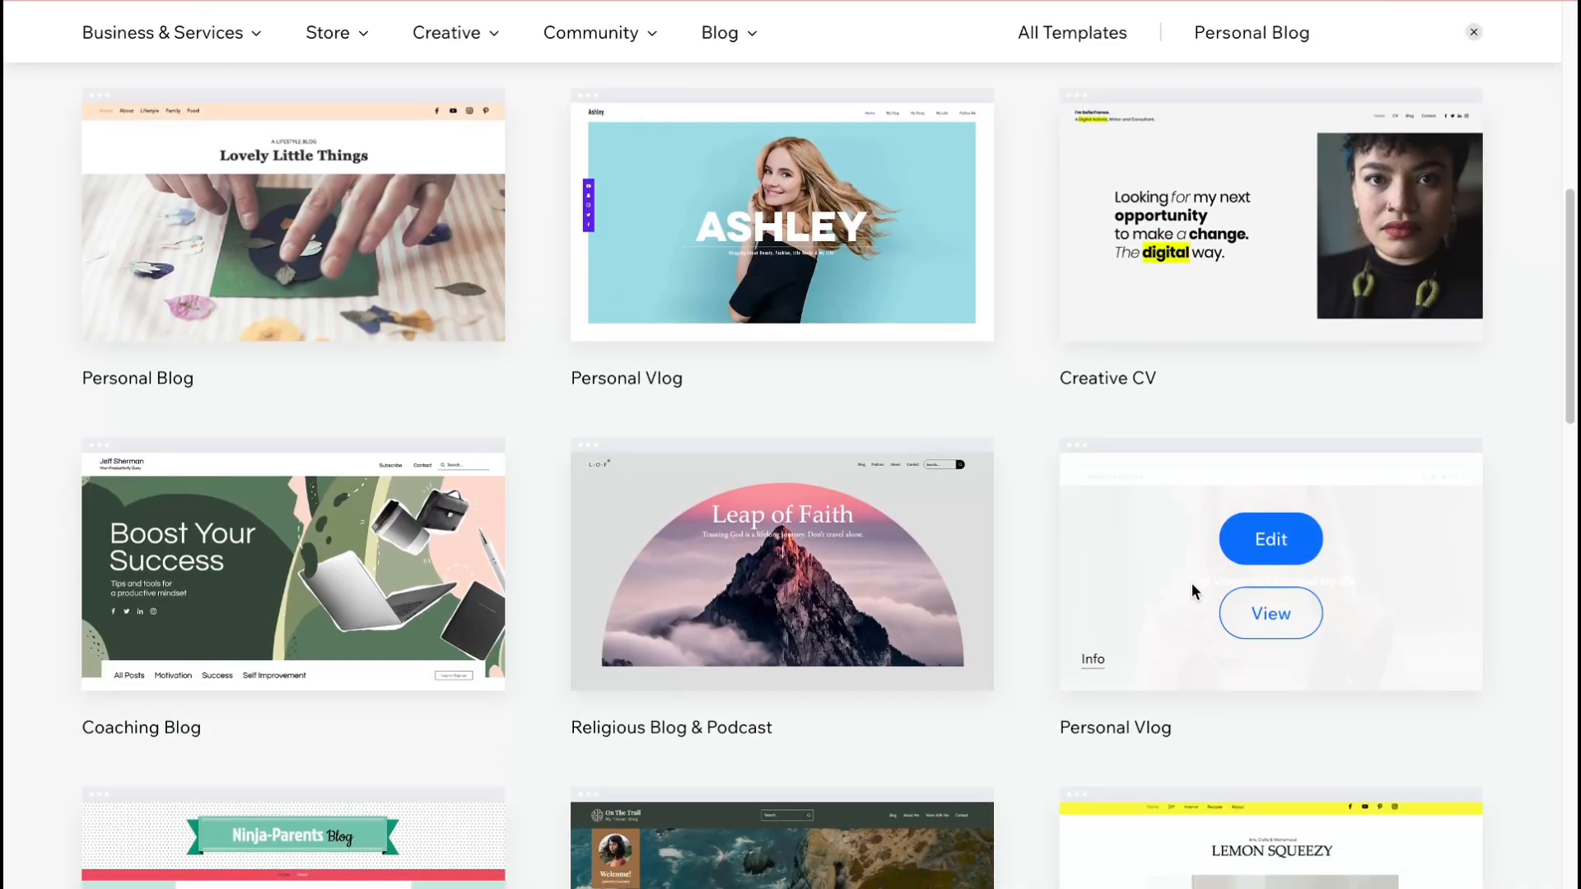
Preview the Personal Vlog template in the Leap of Faith row and look through its desktop and mobile layouts.
left_click(1270, 611)
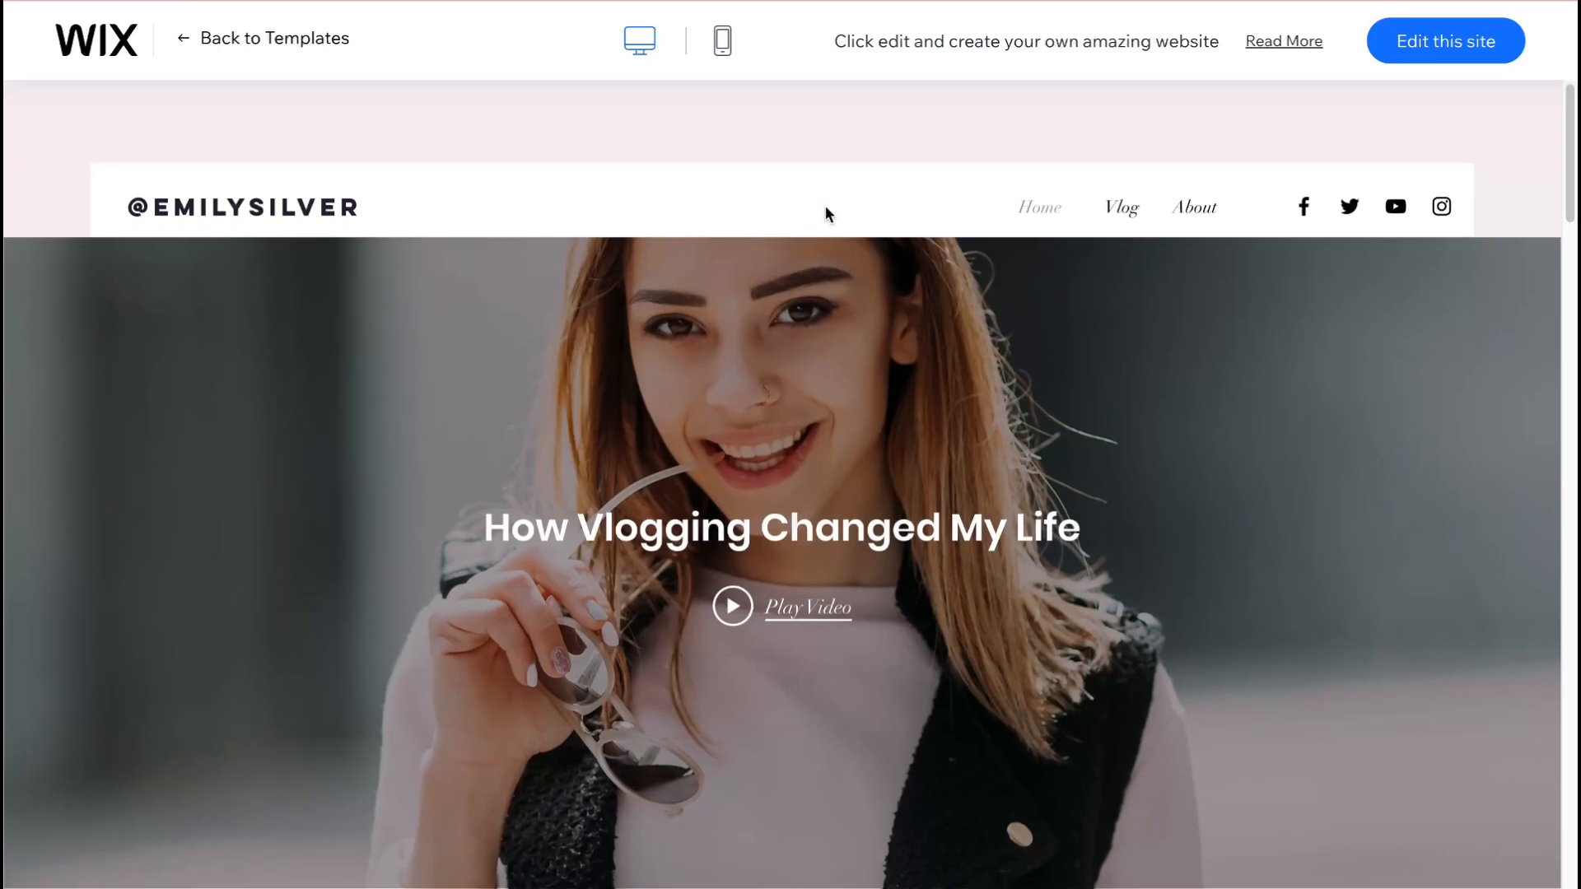
scroll(825, 210, "down", 10)
scroll(803, 233, "down", 20)
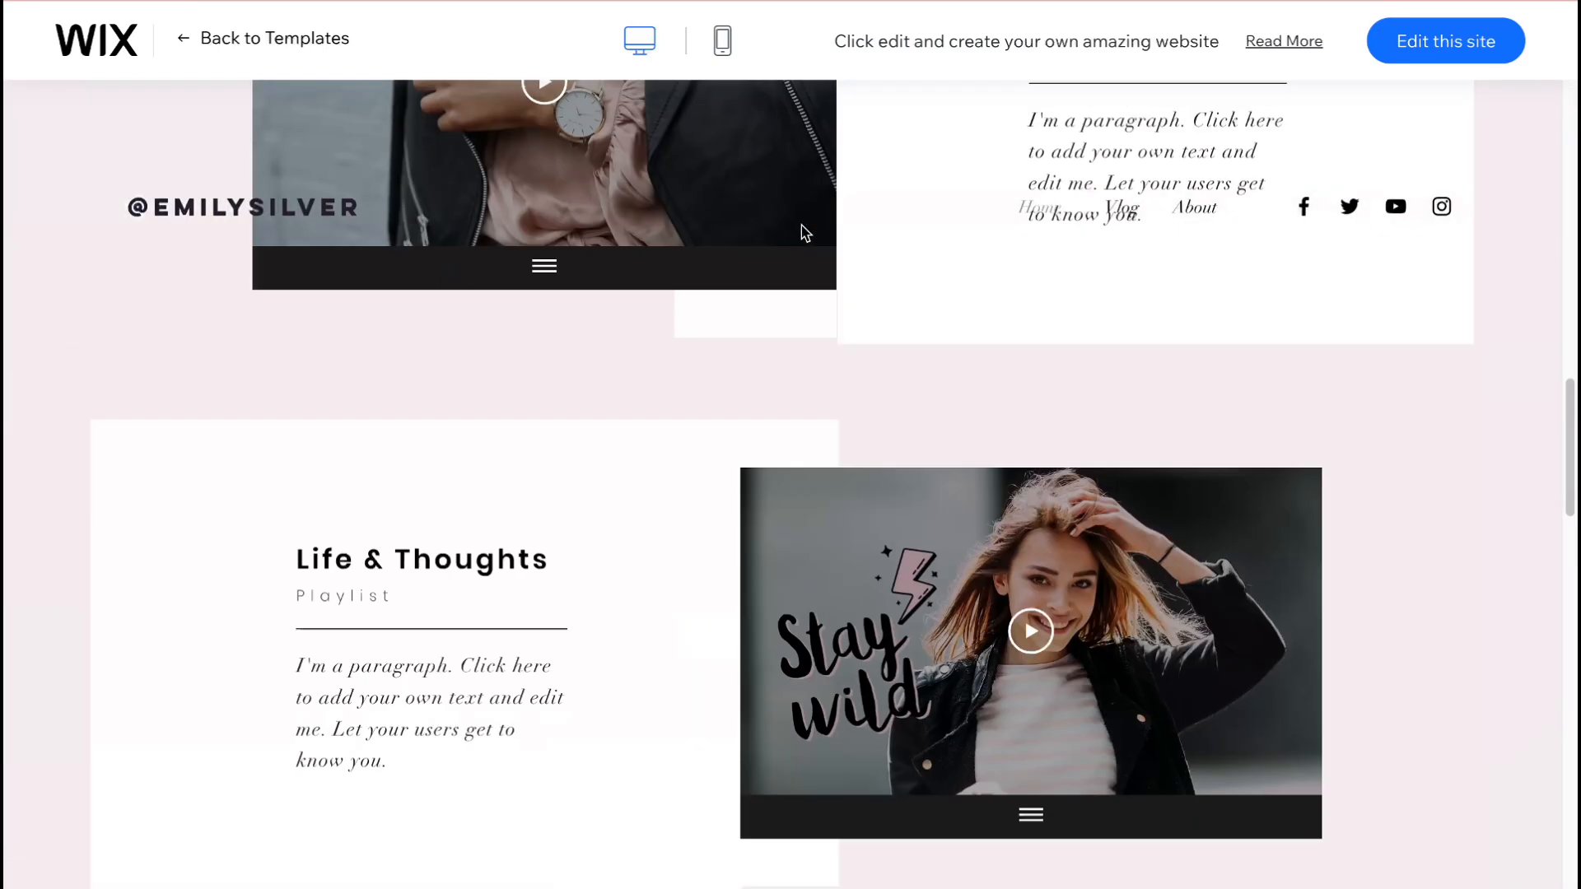
scroll(793, 274, "up", 20)
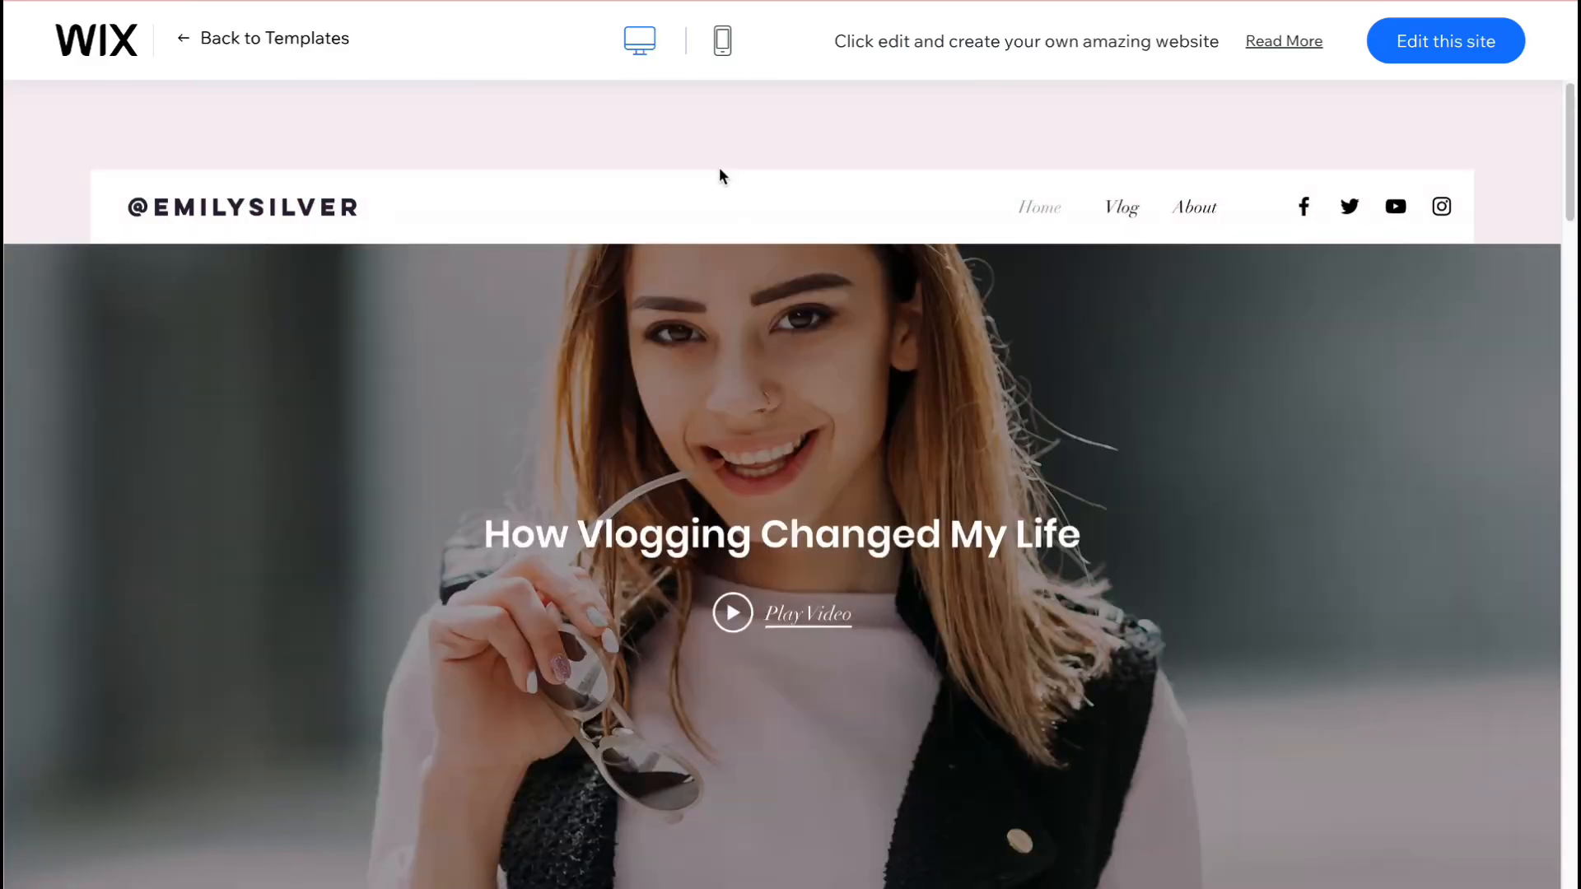
left_click(723, 42)
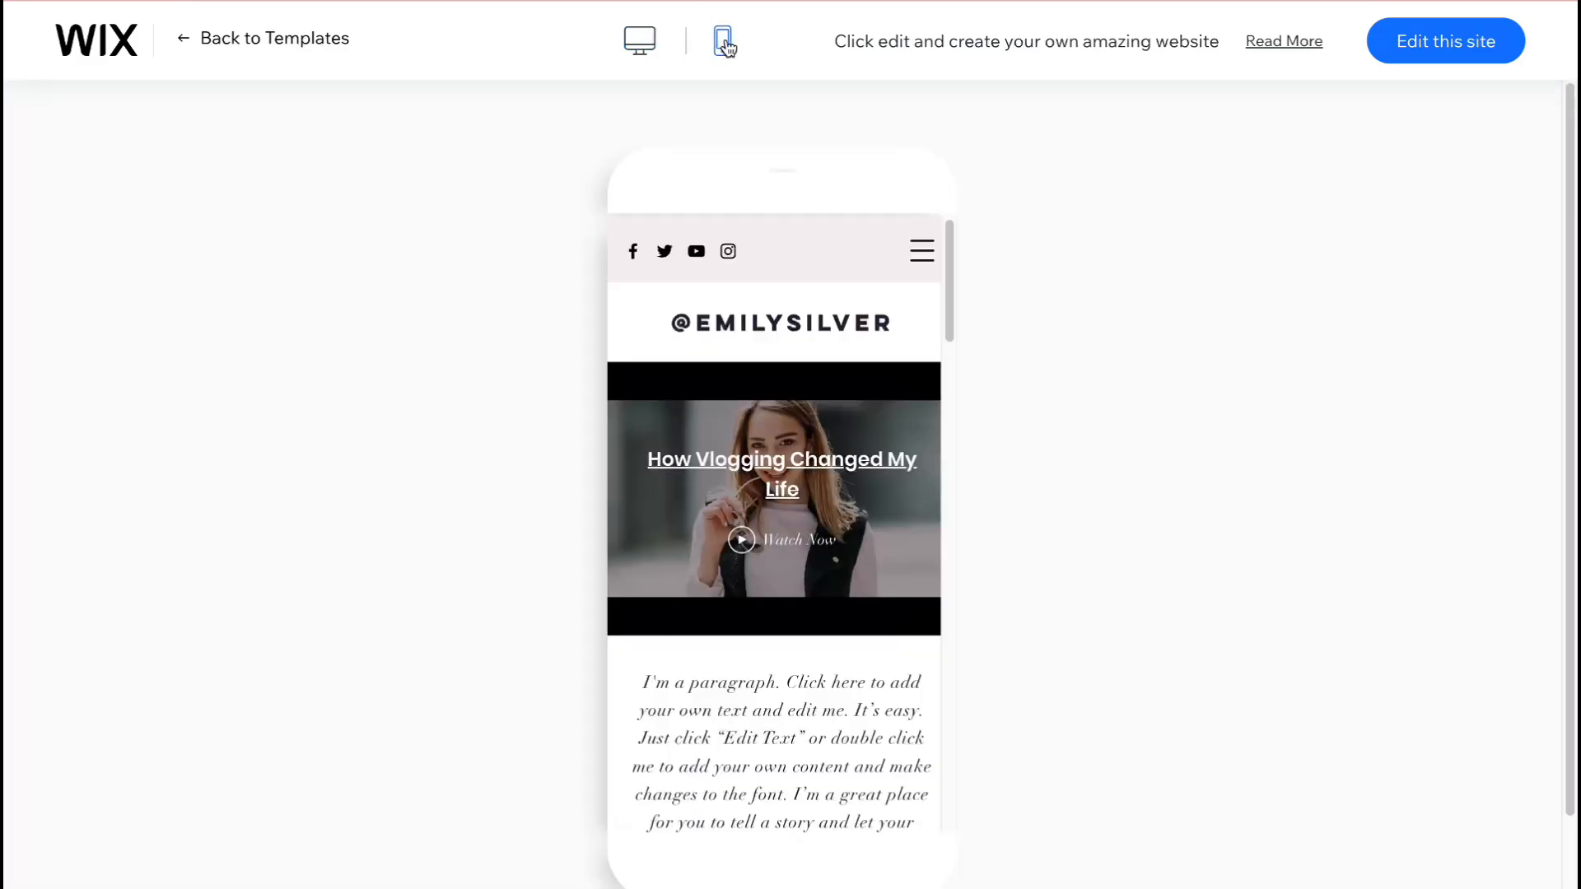
scroll(906, 443, "down", 10)
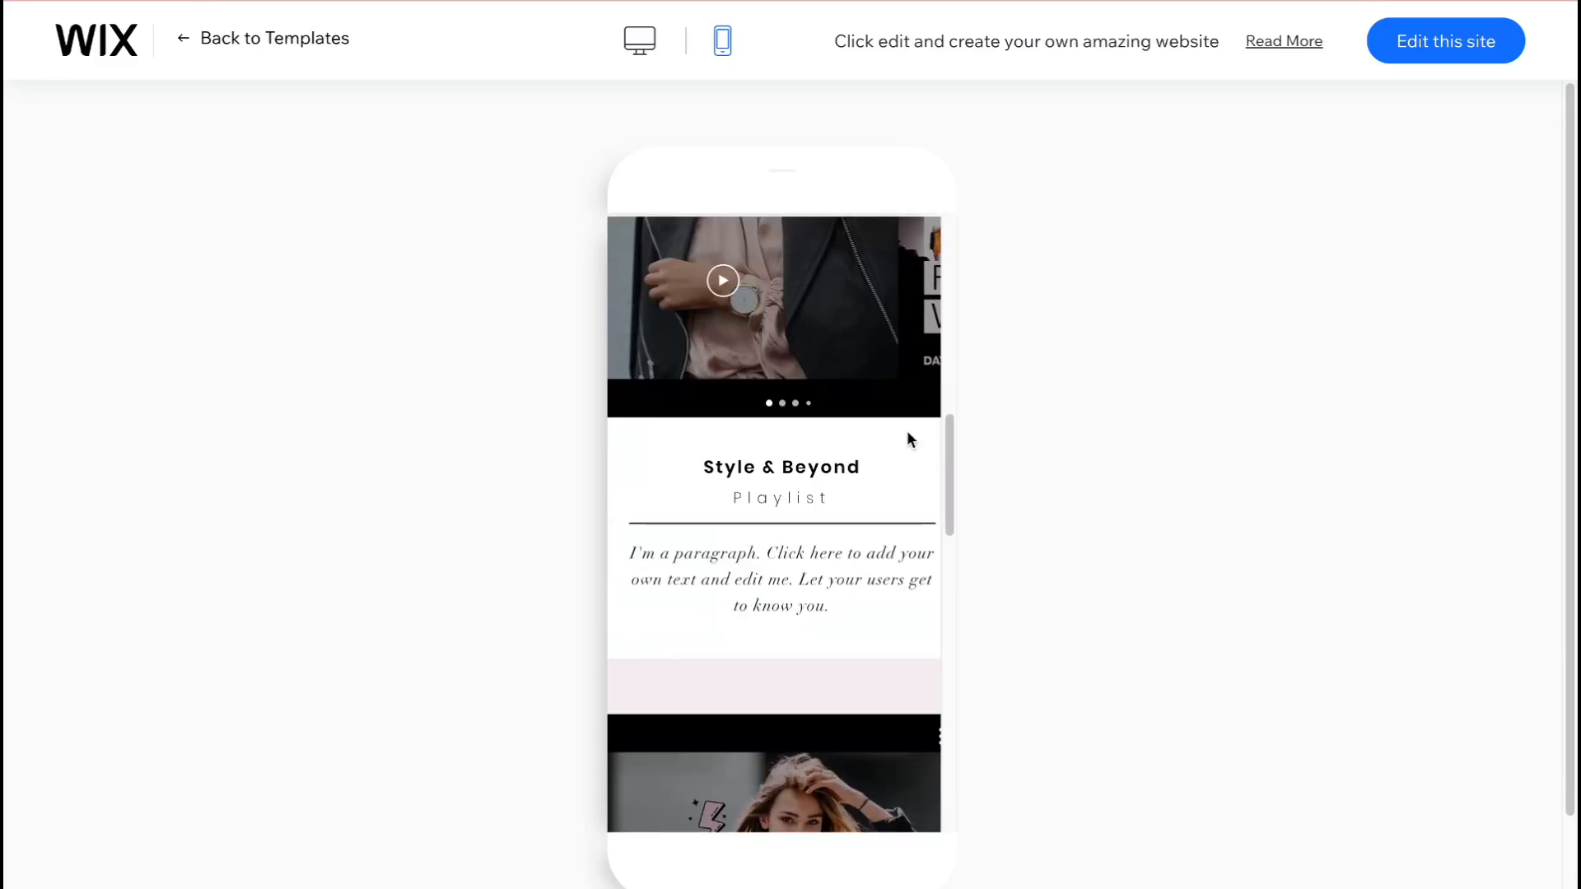
scroll(909, 434, "down", 5)
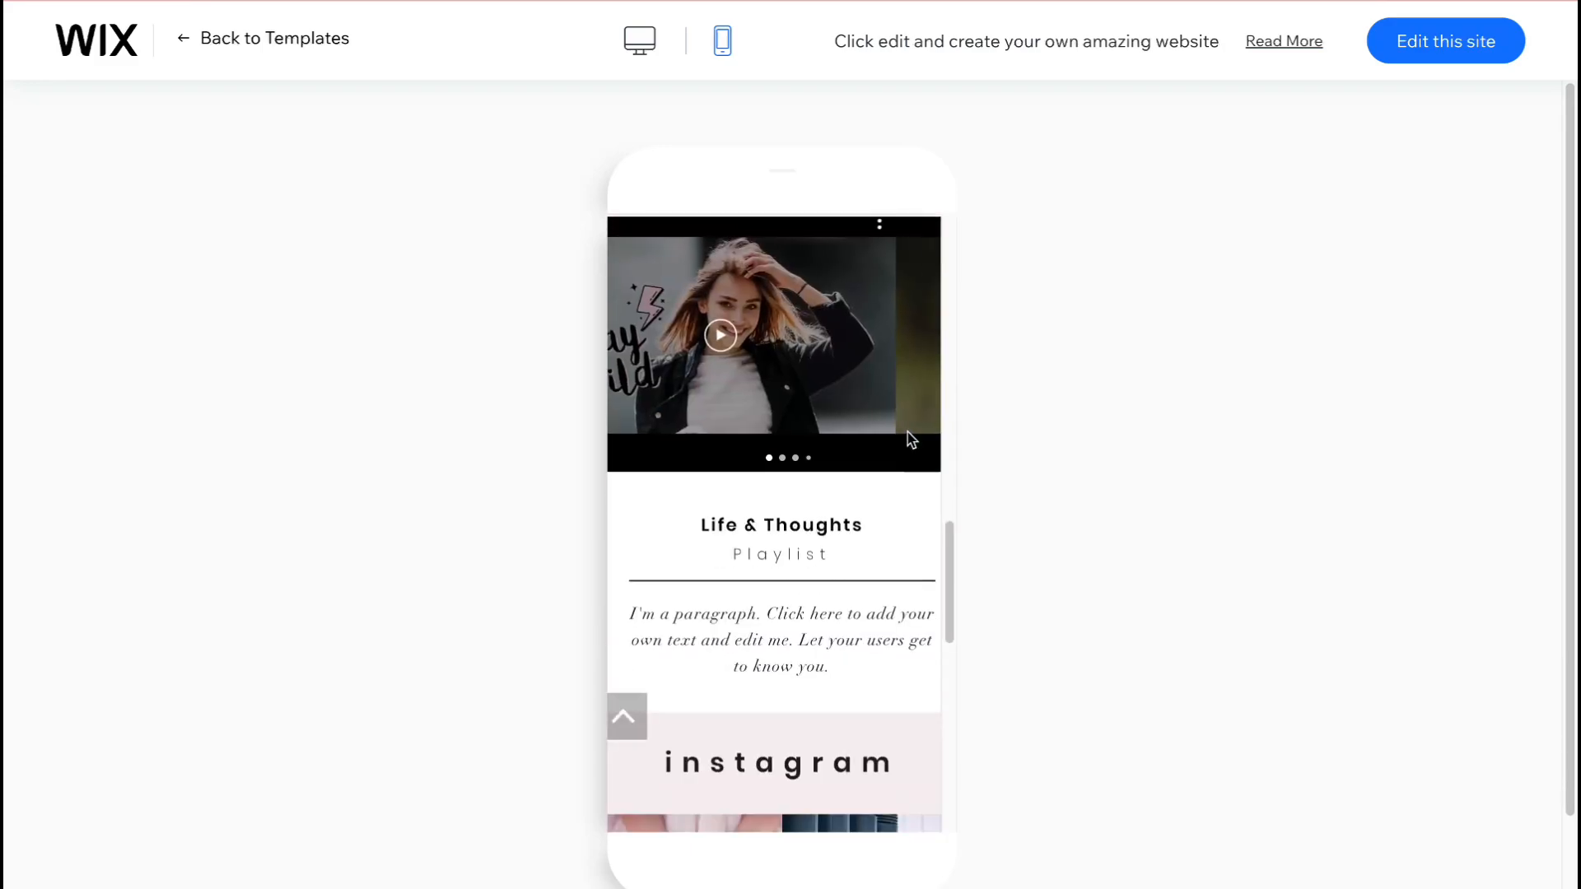
Open the previewed Personal Vlog template in the site editor and dismiss the AI content enhancement dialog.
left_click(1469, 46)
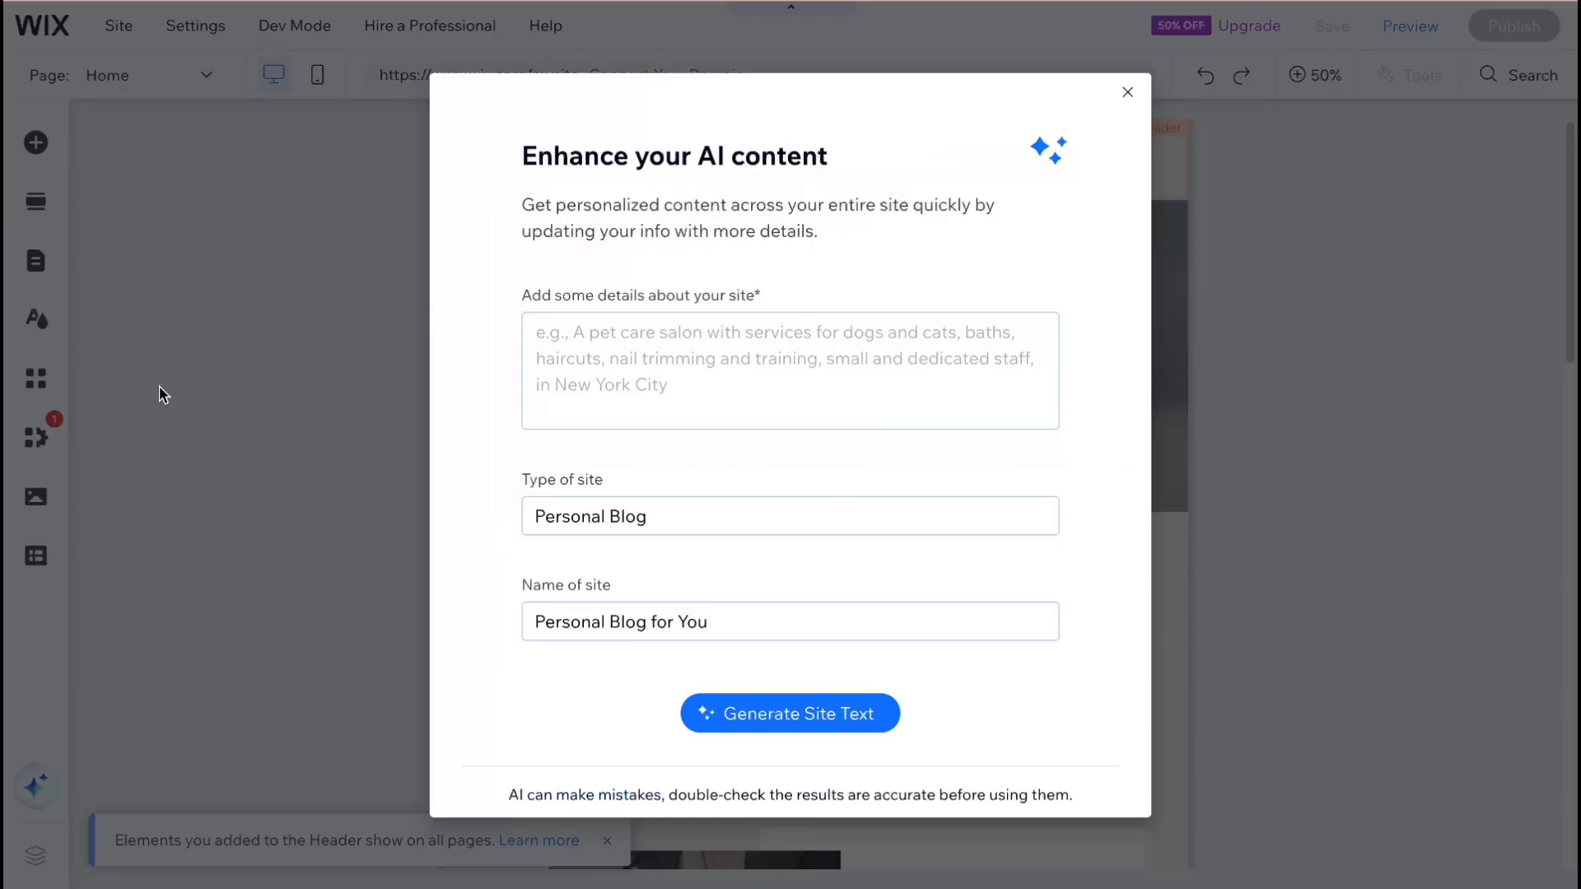
left_click(1128, 92)
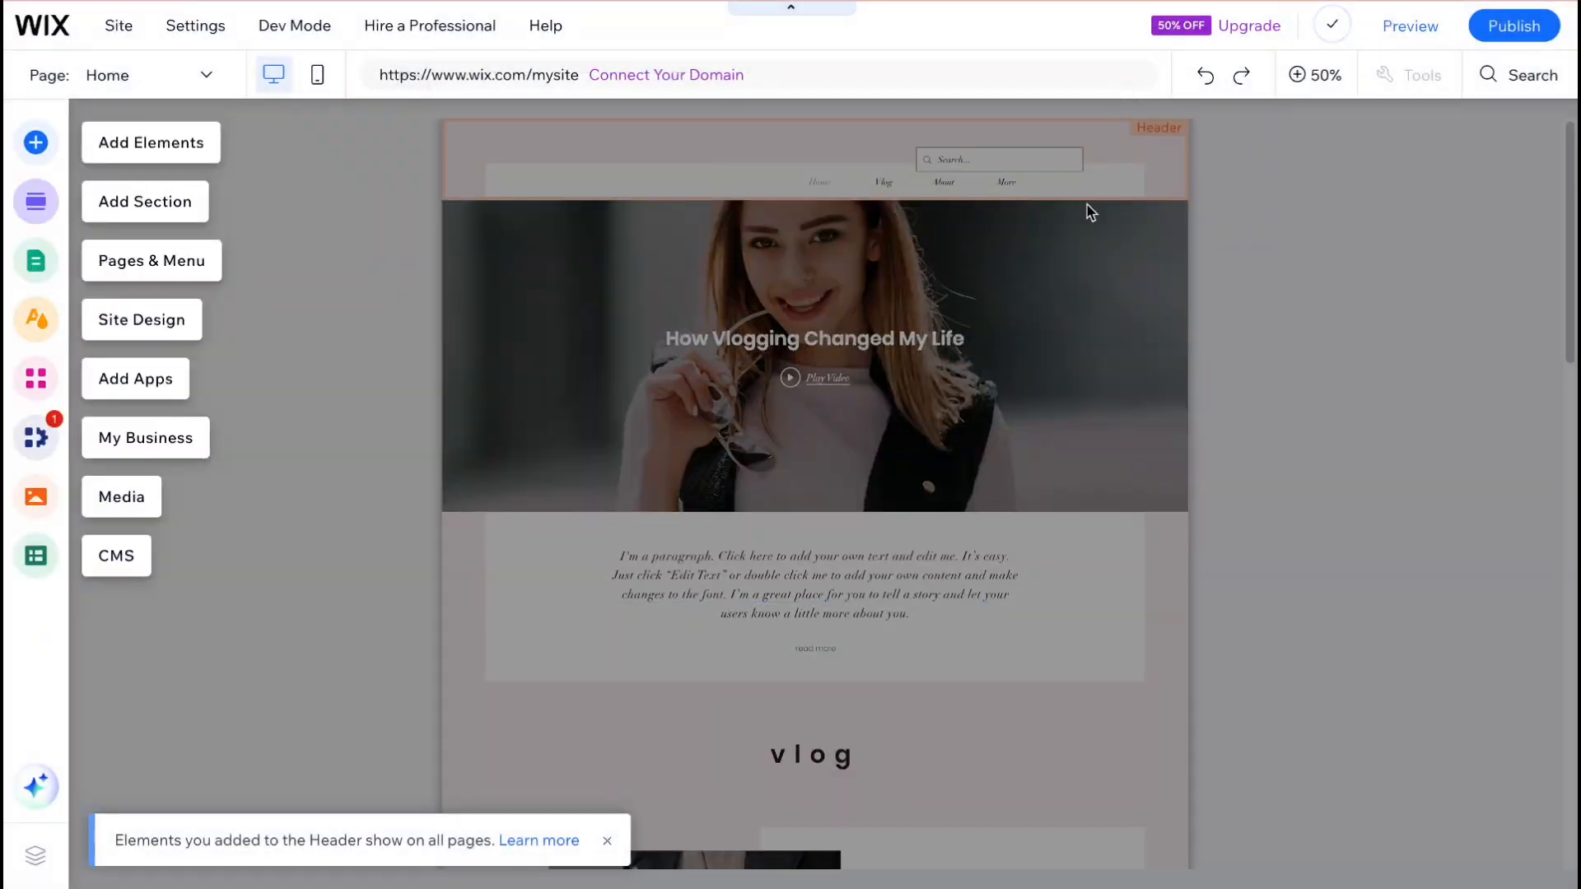
Hide the Book Online page from the site menu.
left_click(38, 262)
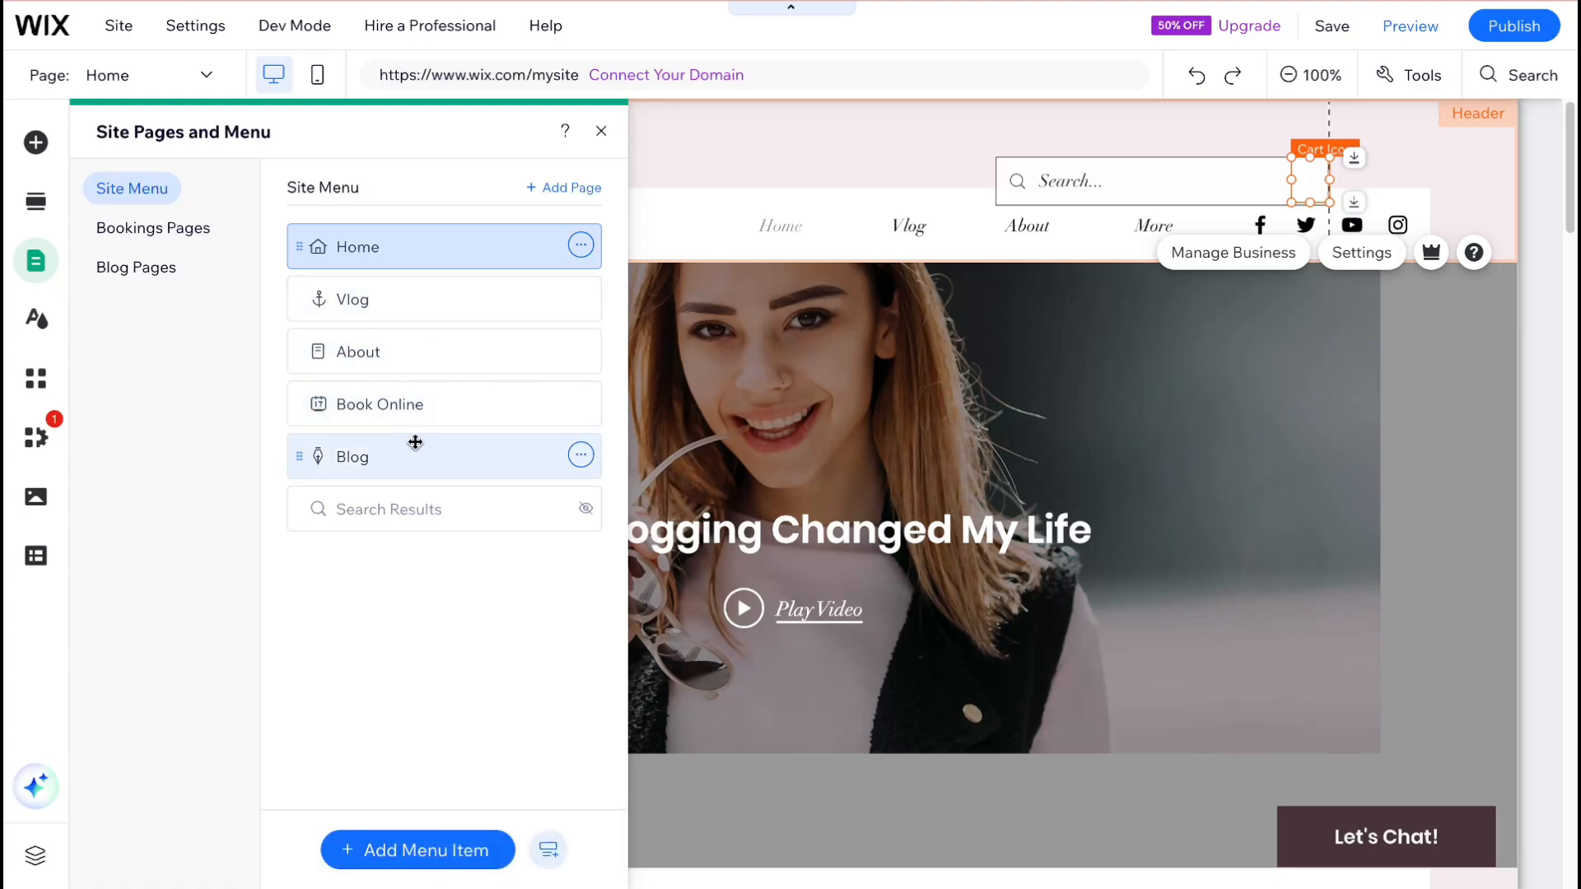
left_click(580, 403)
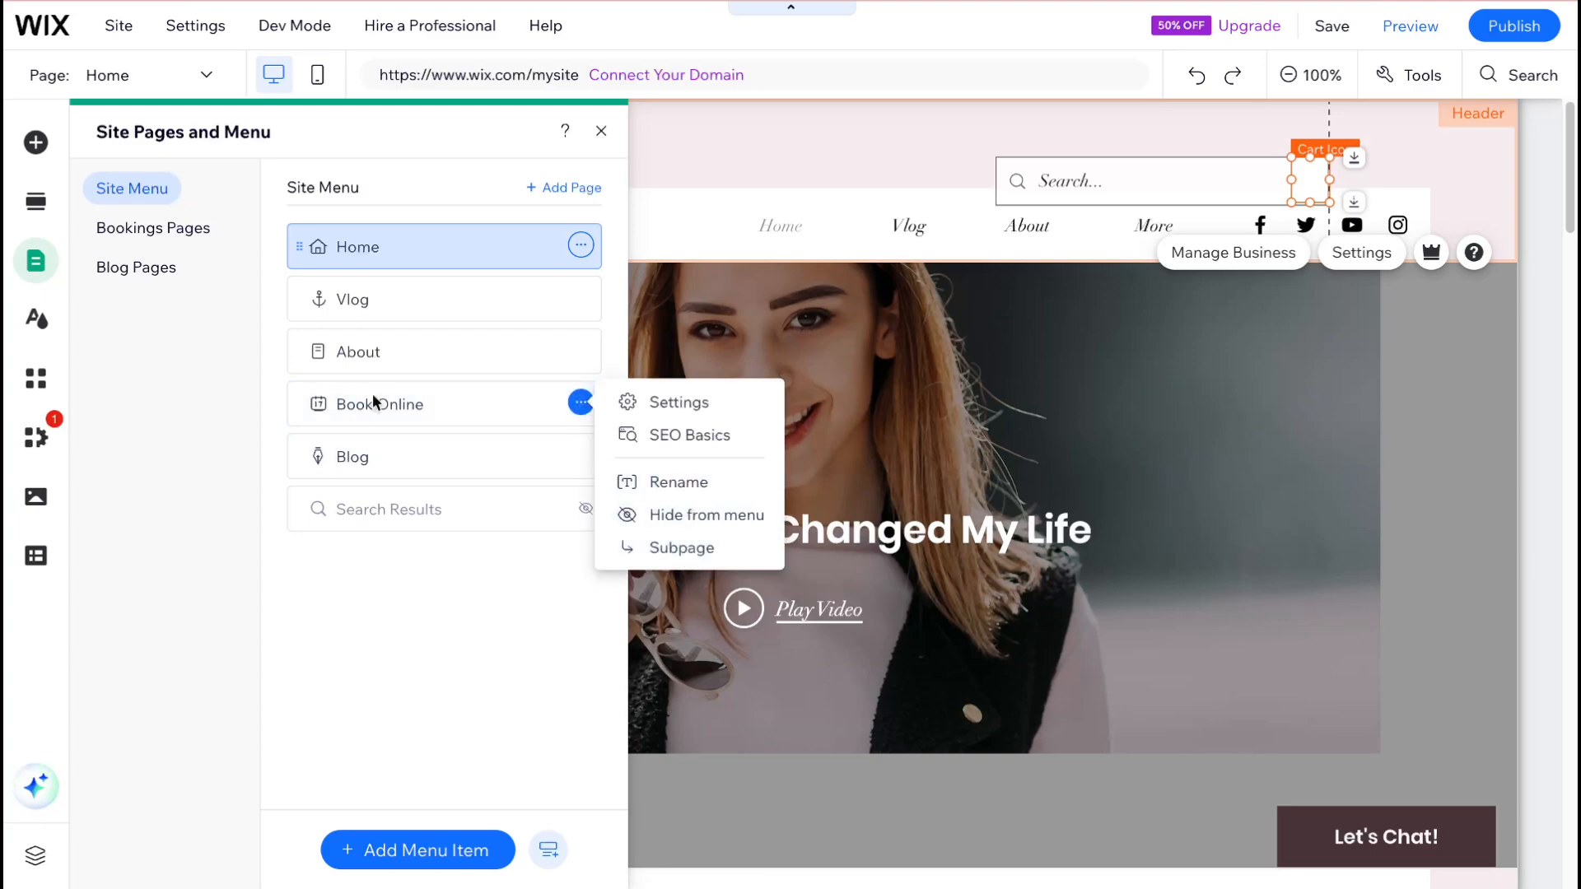
left_click(669, 518)
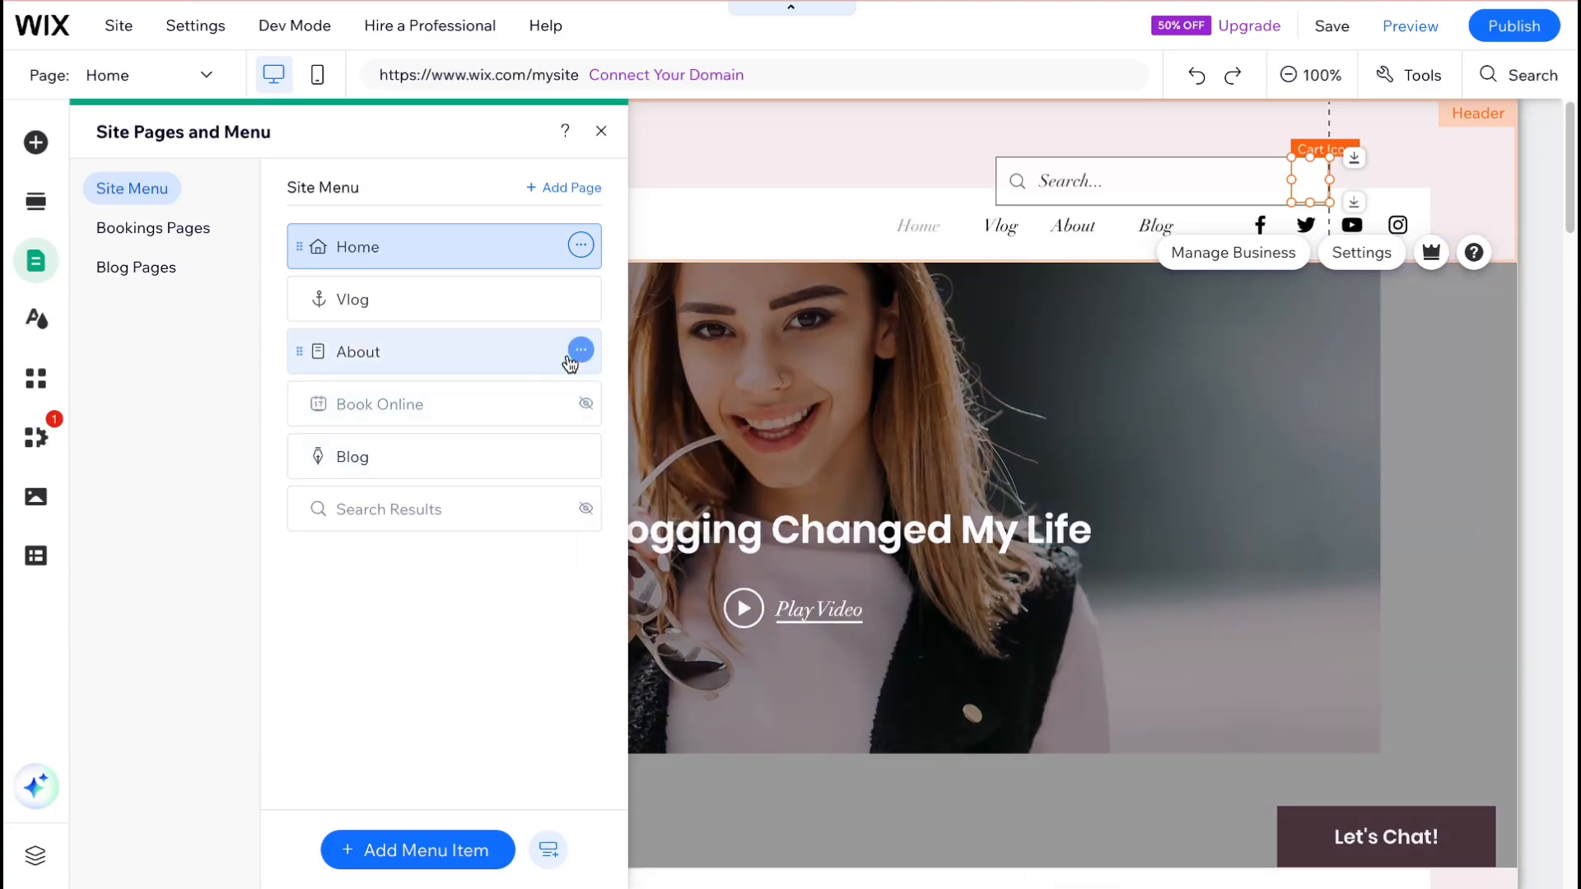
Delete the existing About page and the Vlog anchor from the site menu.
left_click(580, 350)
left_click(680, 751)
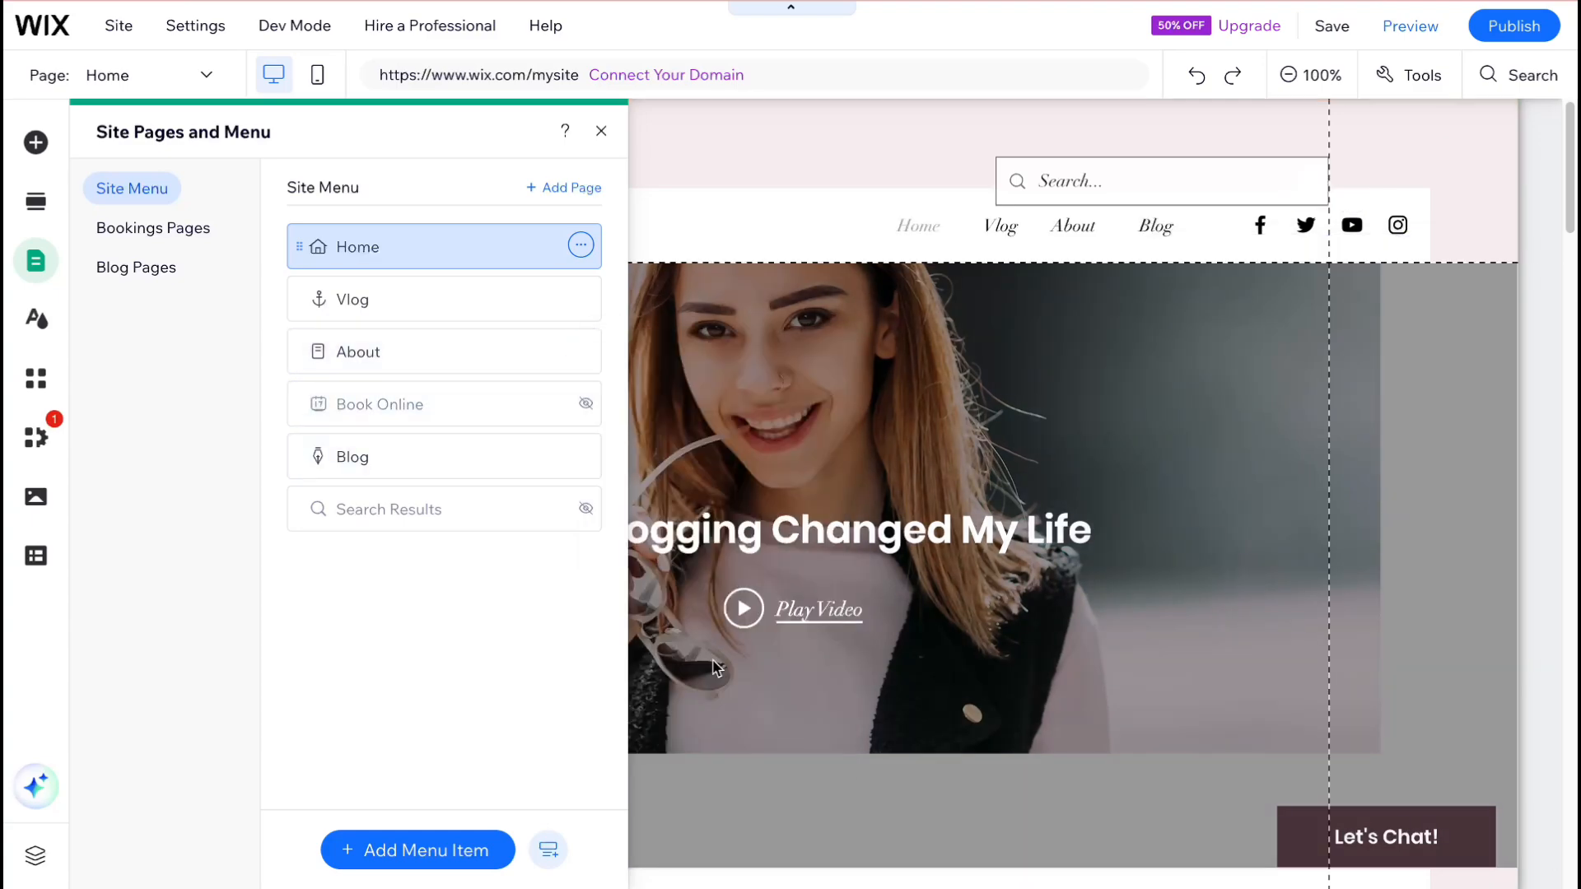
left_click(1036, 527)
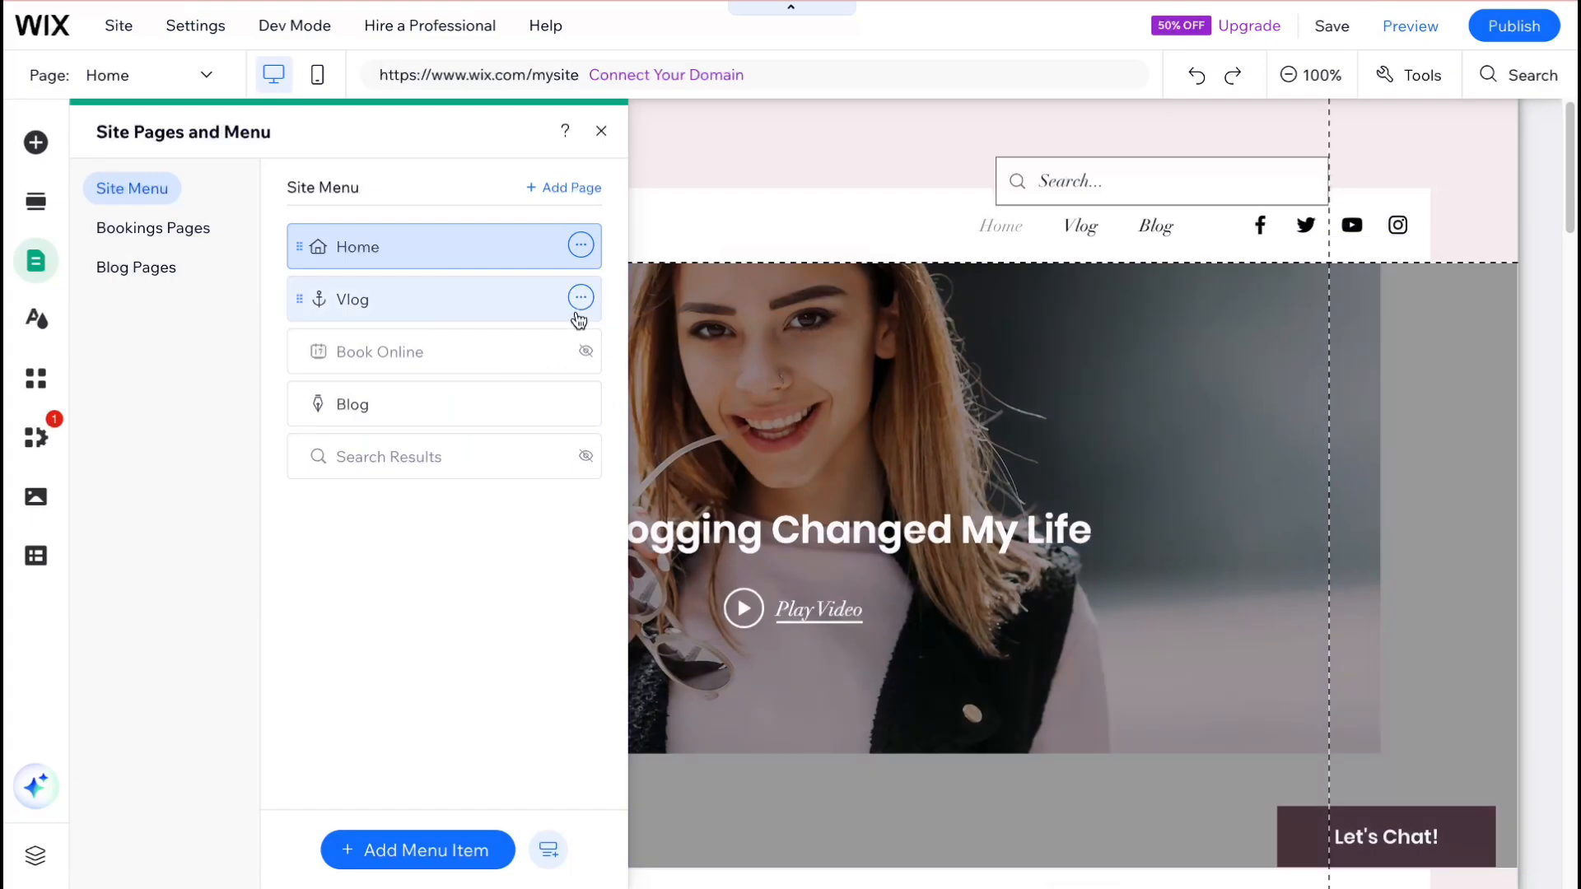
left_click(580, 298)
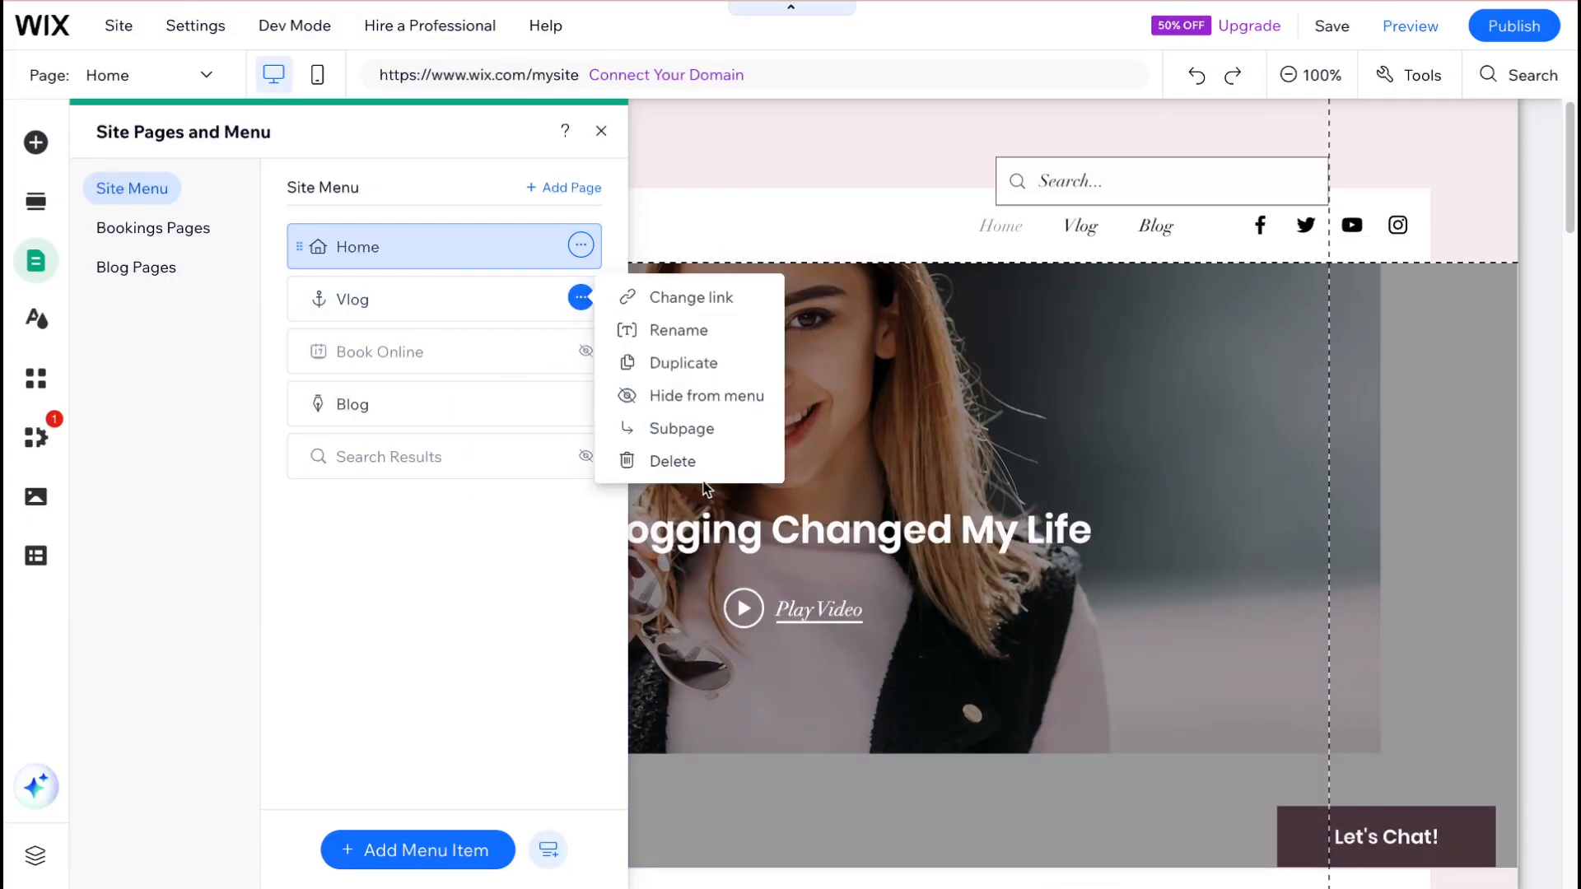
left_click(675, 461)
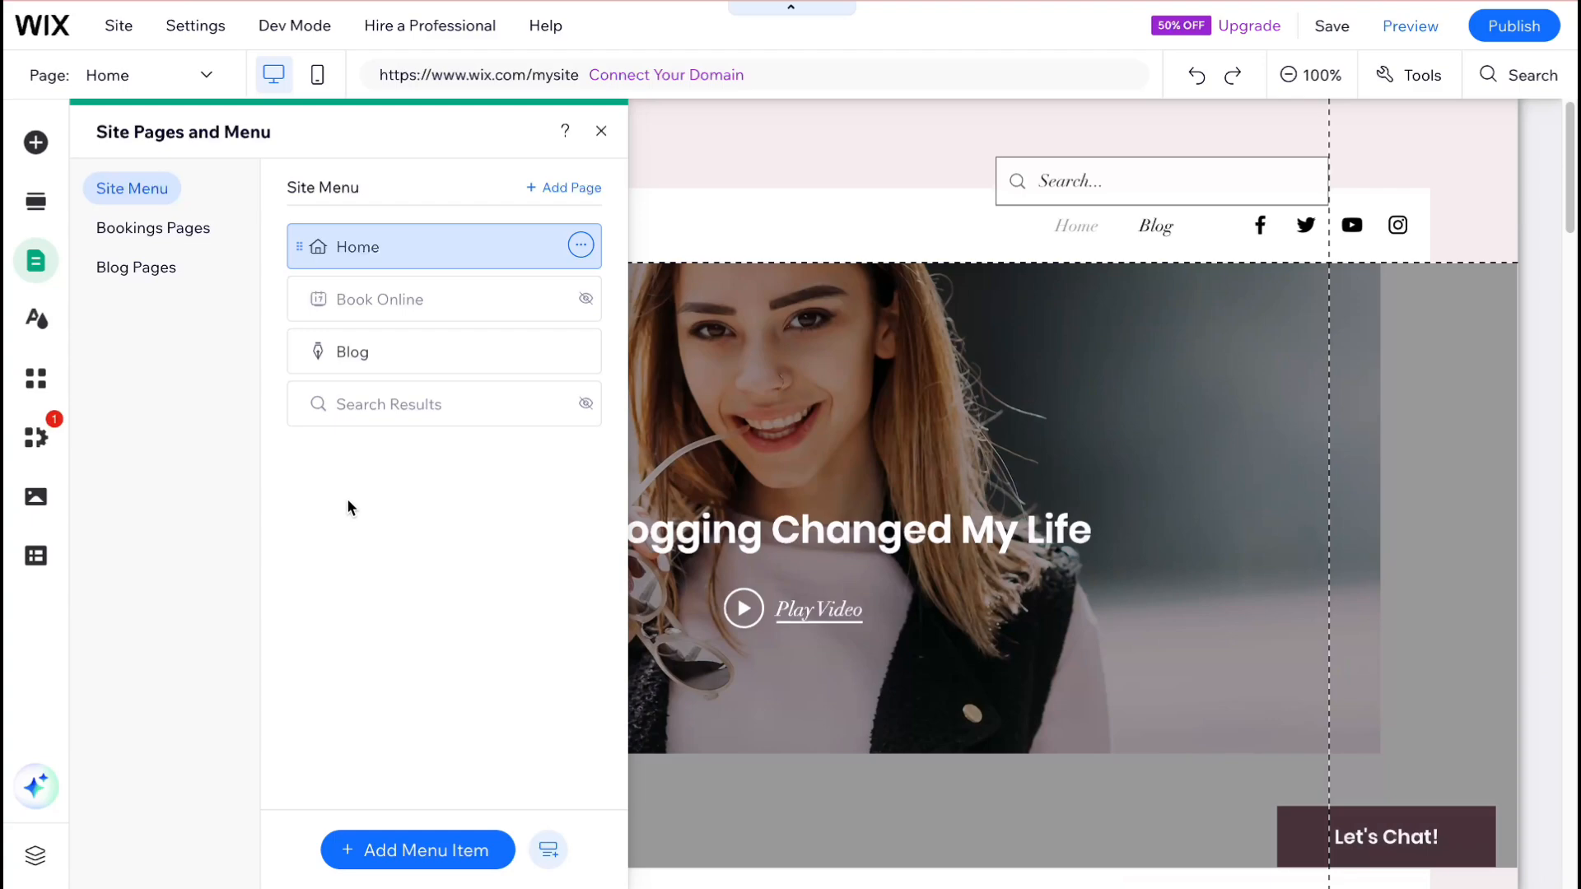
Add a page from the Professional design in the About category, keep its name About, and close the page list.
left_click(573, 188)
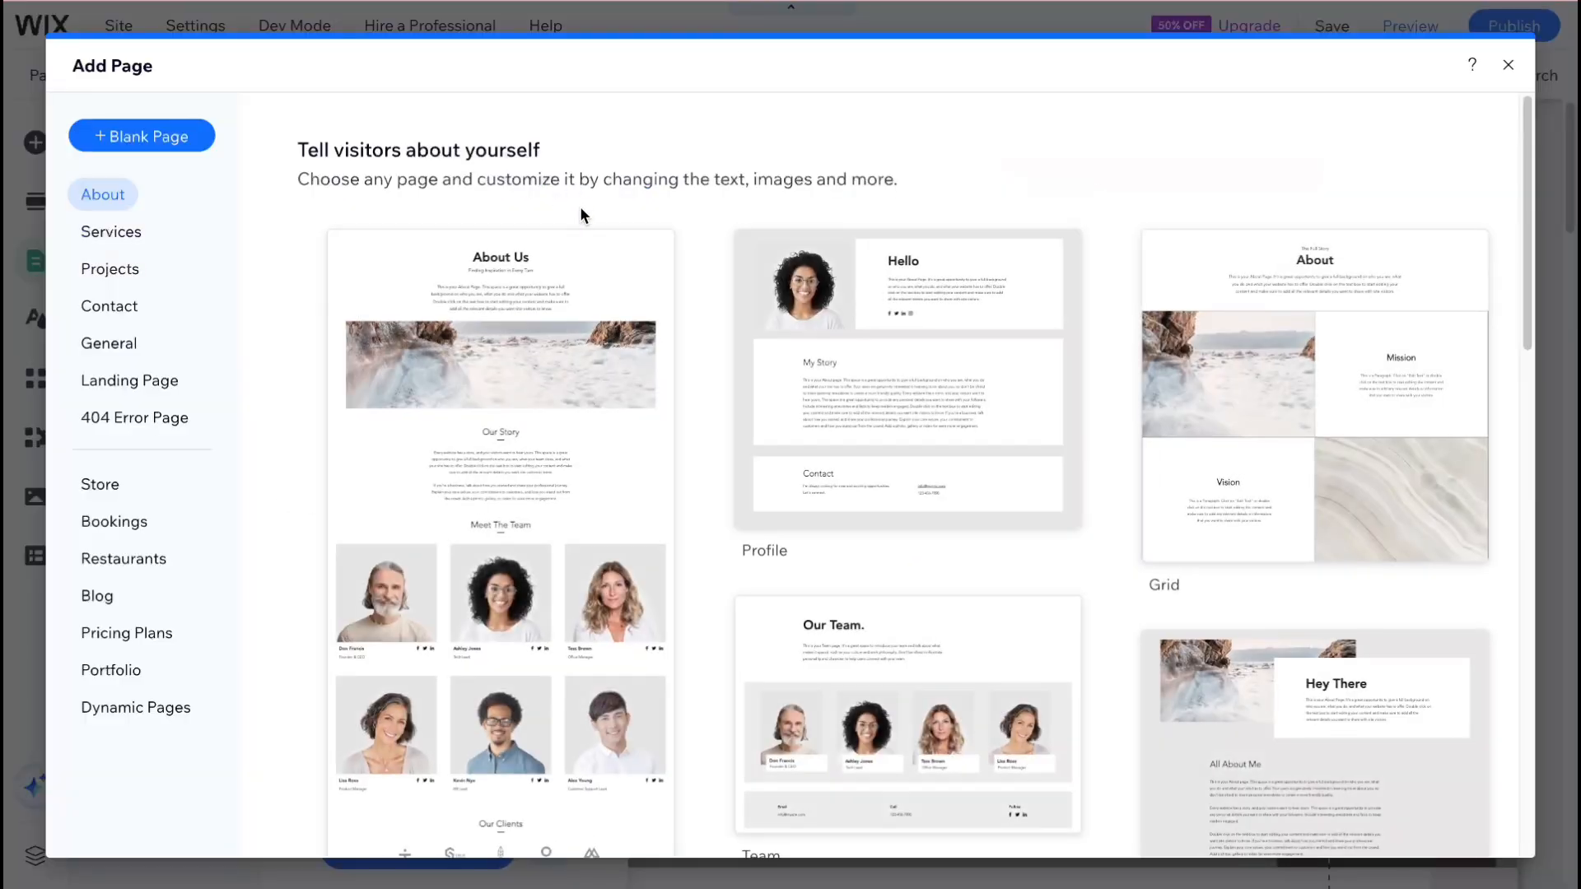
scroll(852, 399, "down", 6)
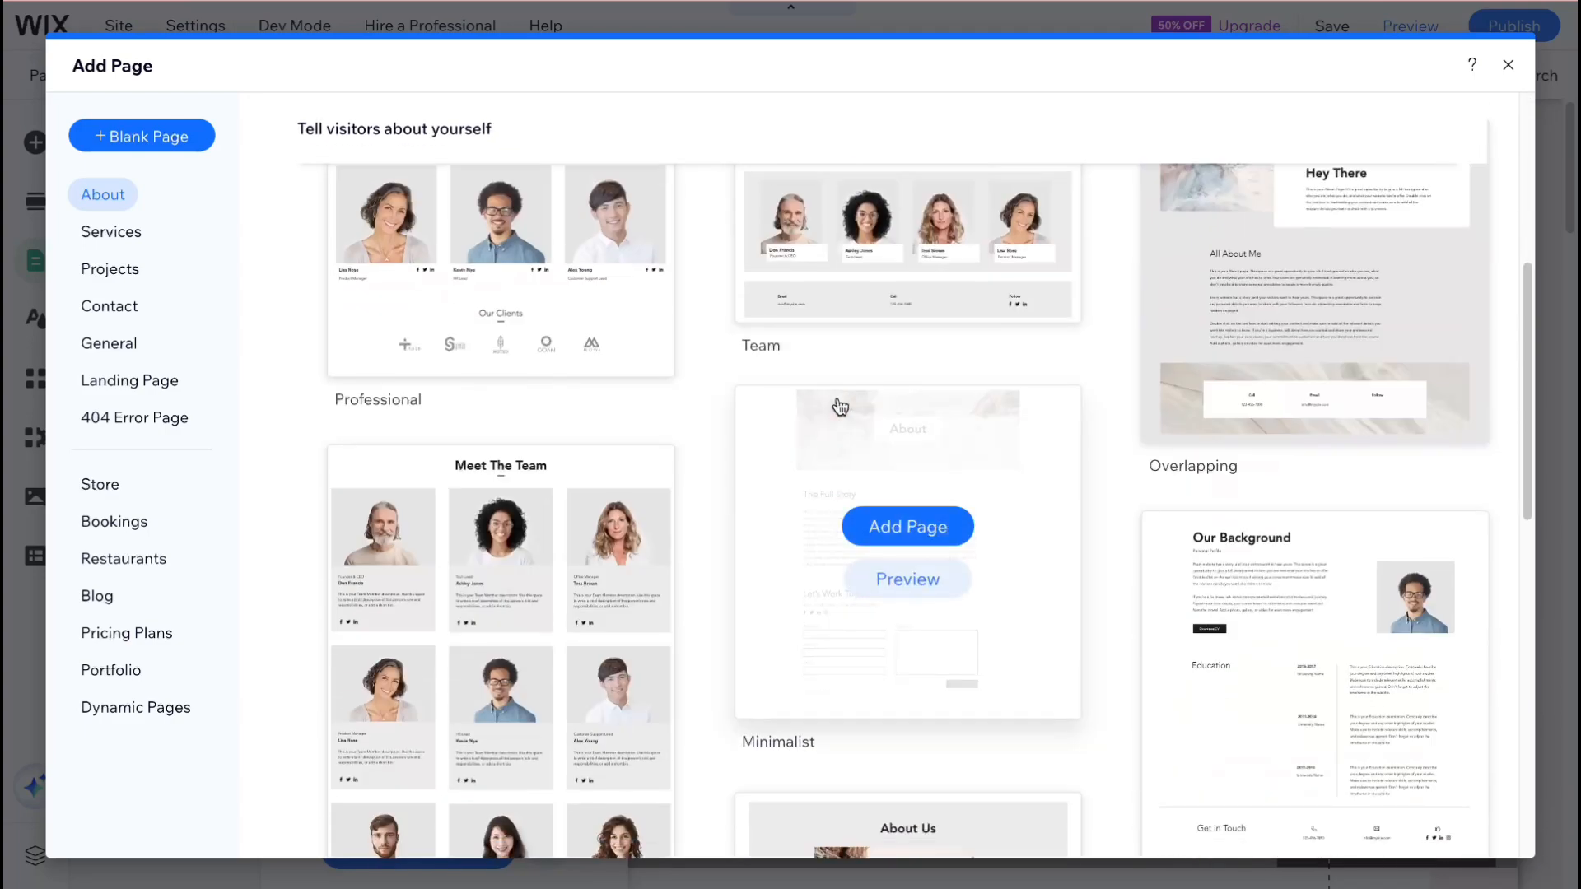
left_click(114, 231)
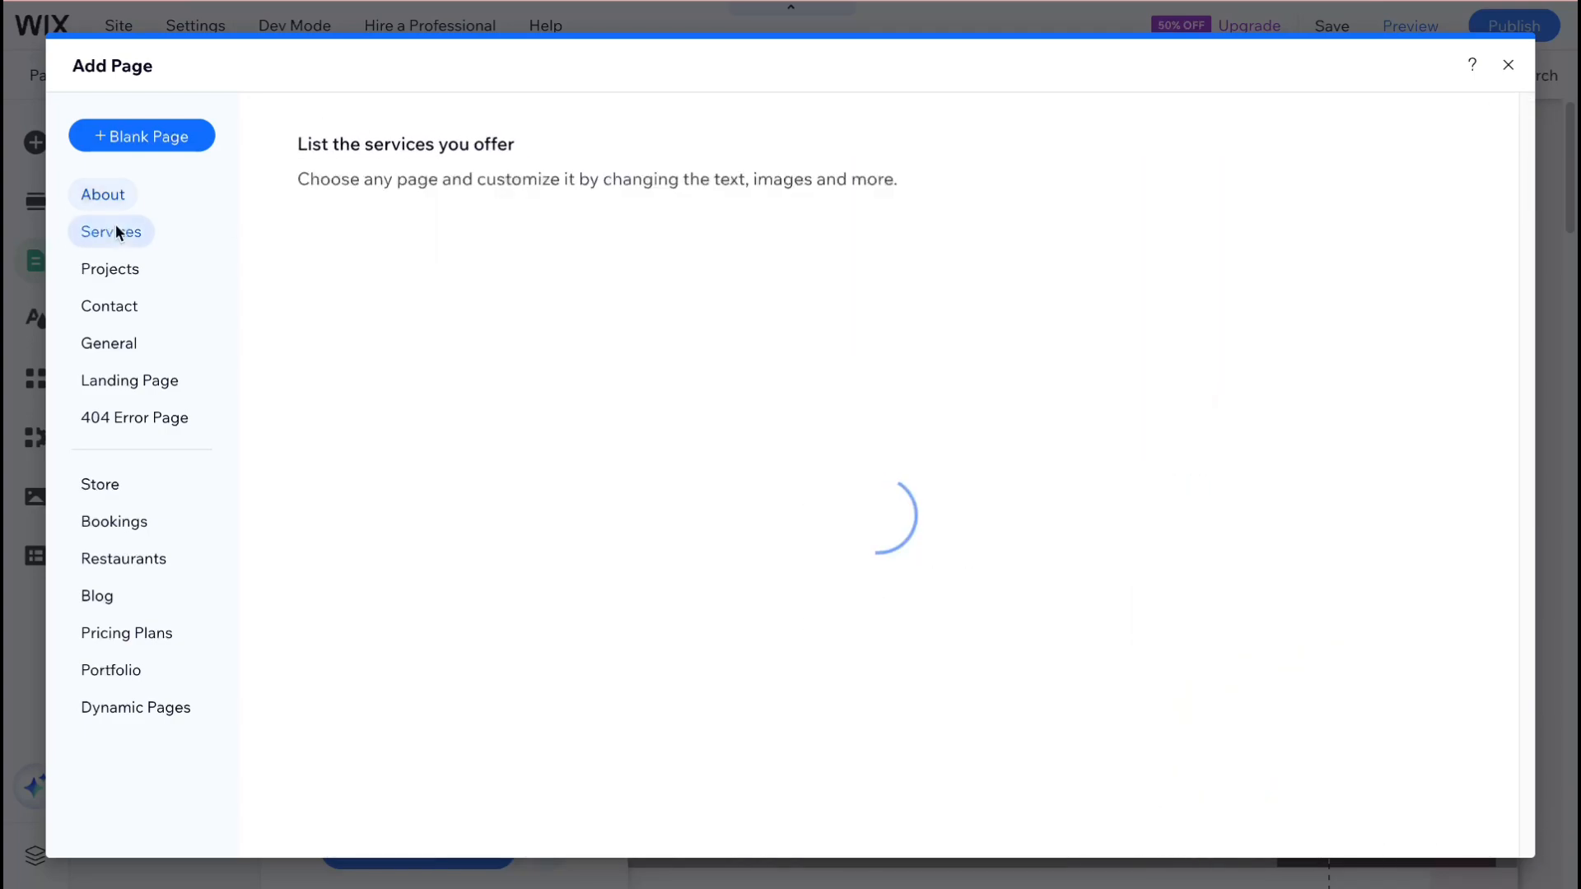
left_click(112, 270)
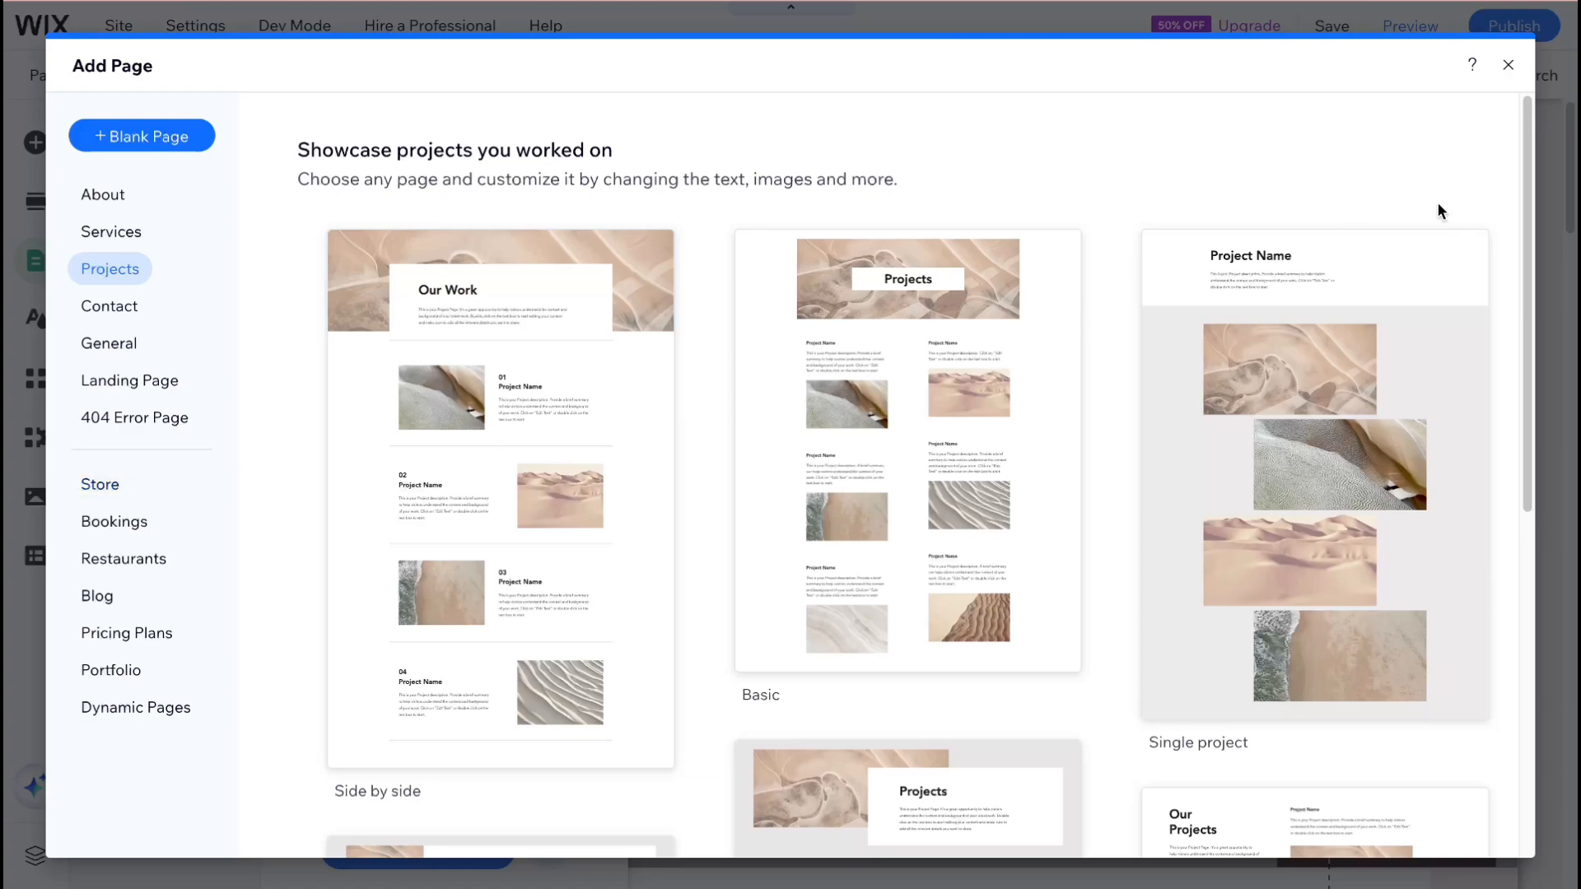
left_click(97, 198)
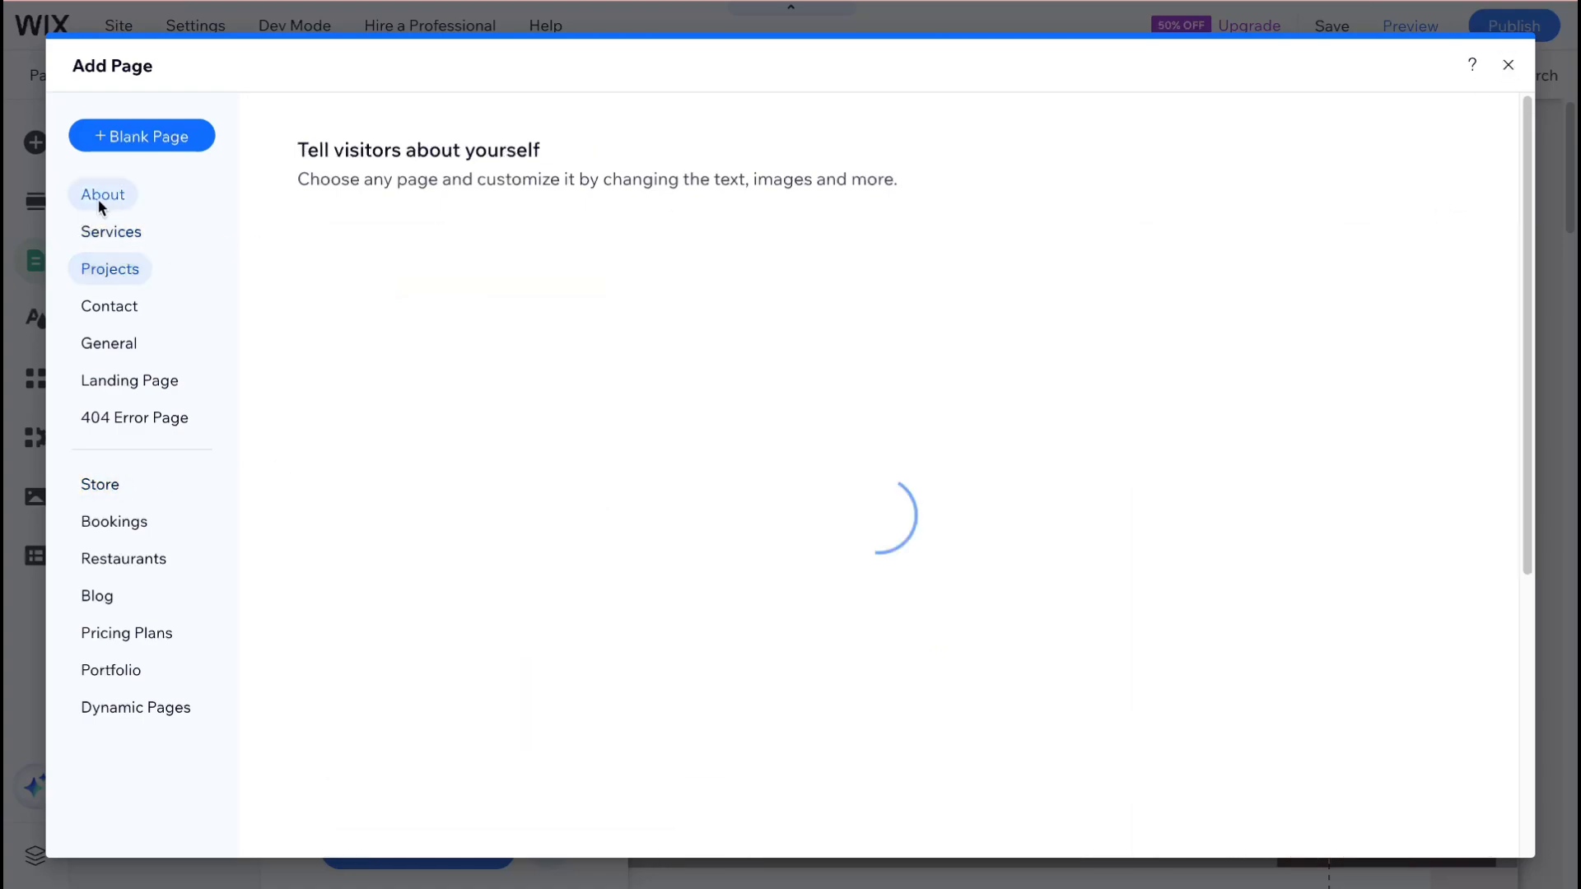
scroll(741, 379, "down", 3)
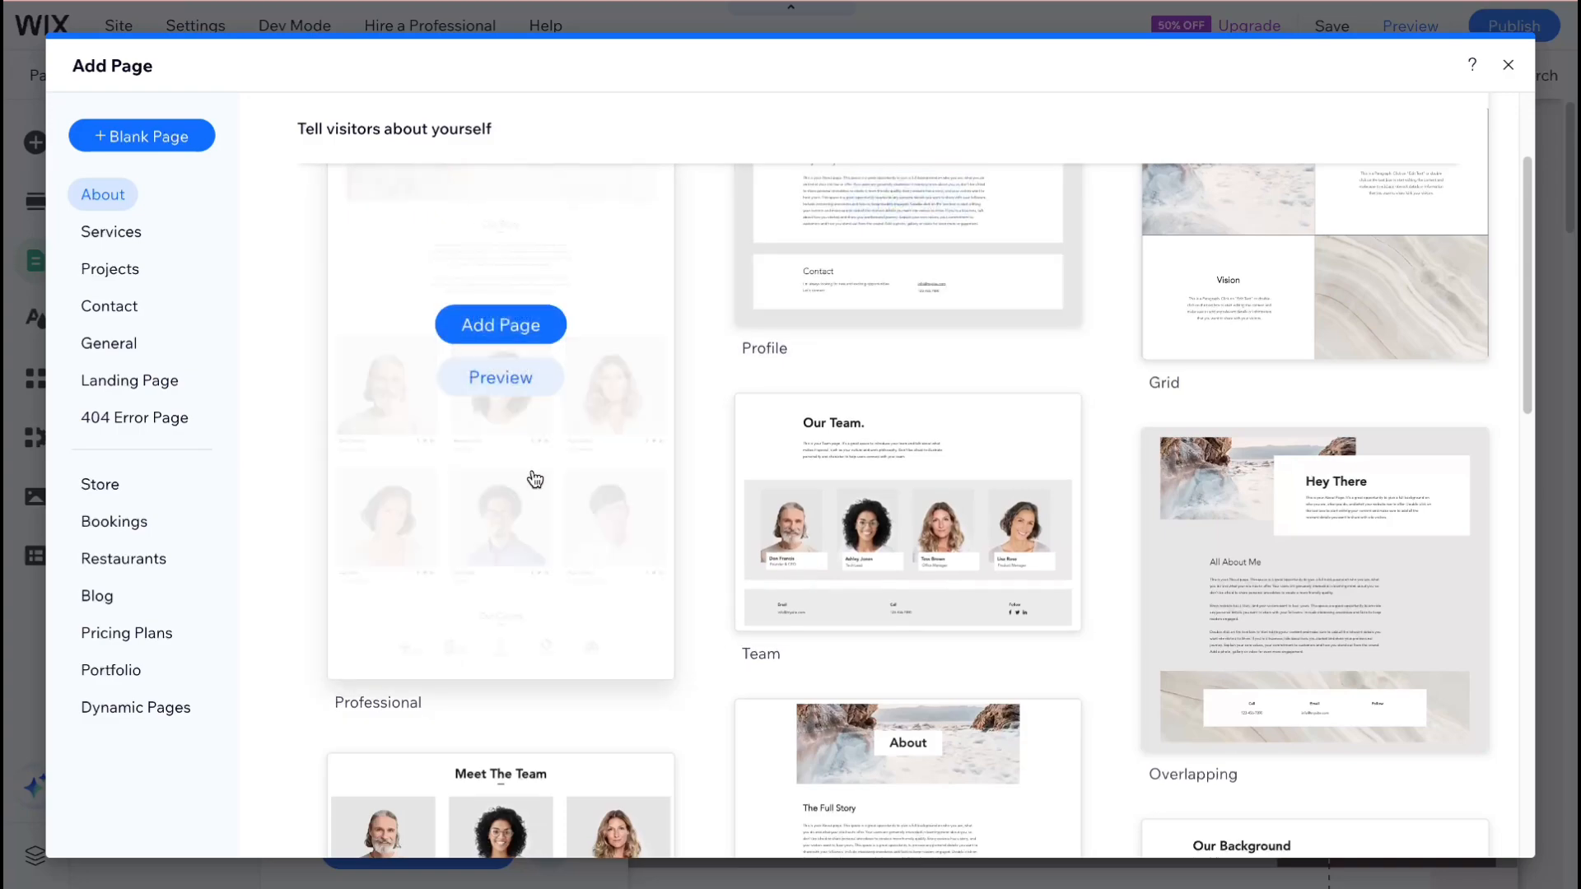
left_click(510, 325)
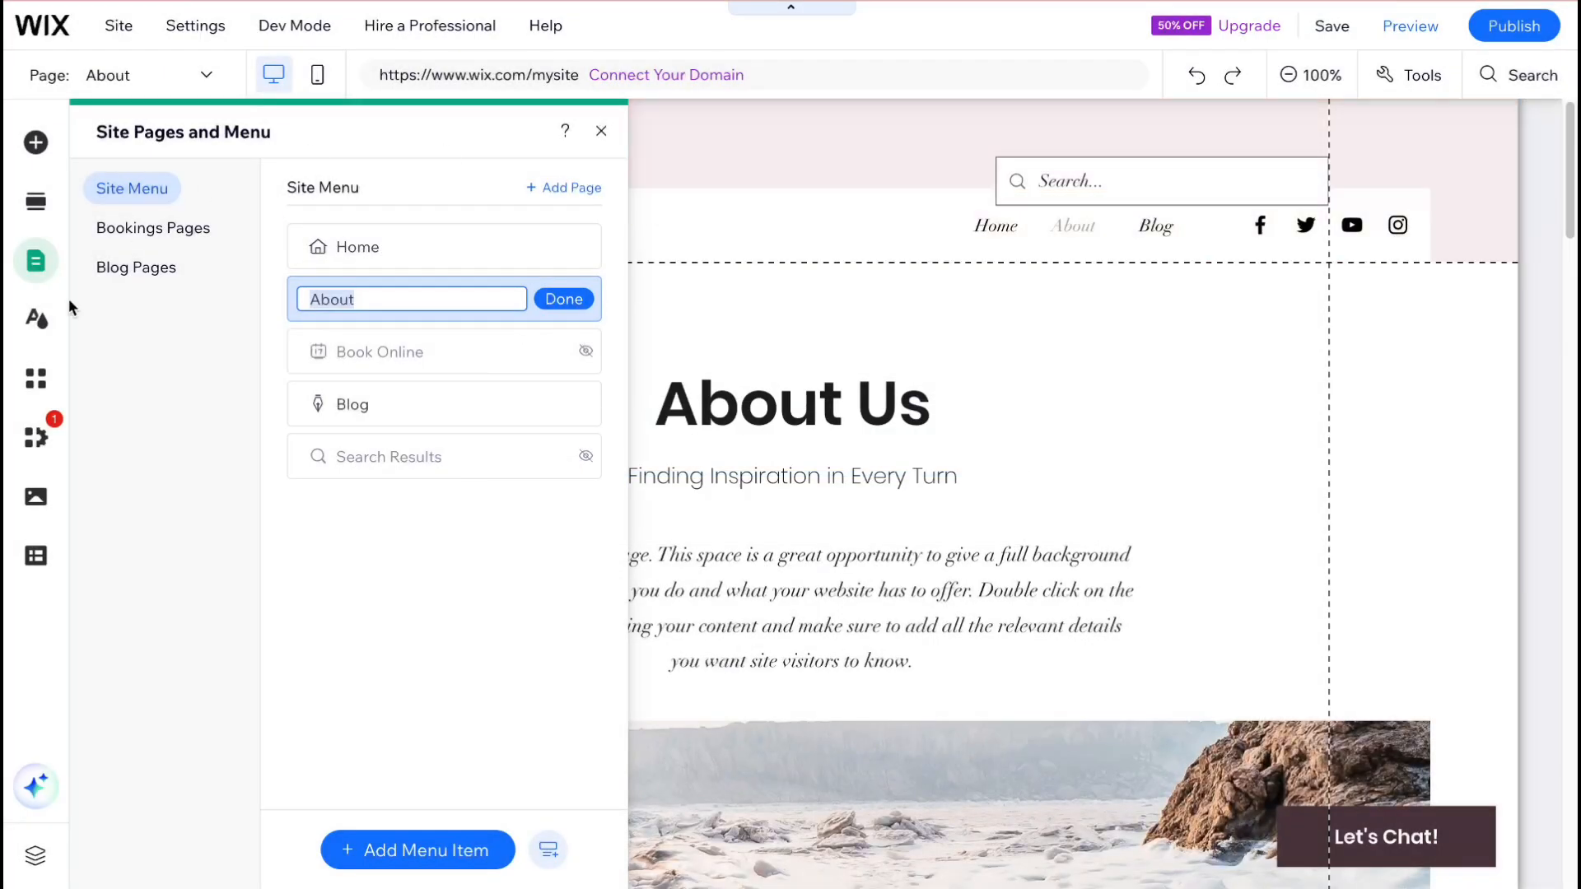
left_click(204, 346)
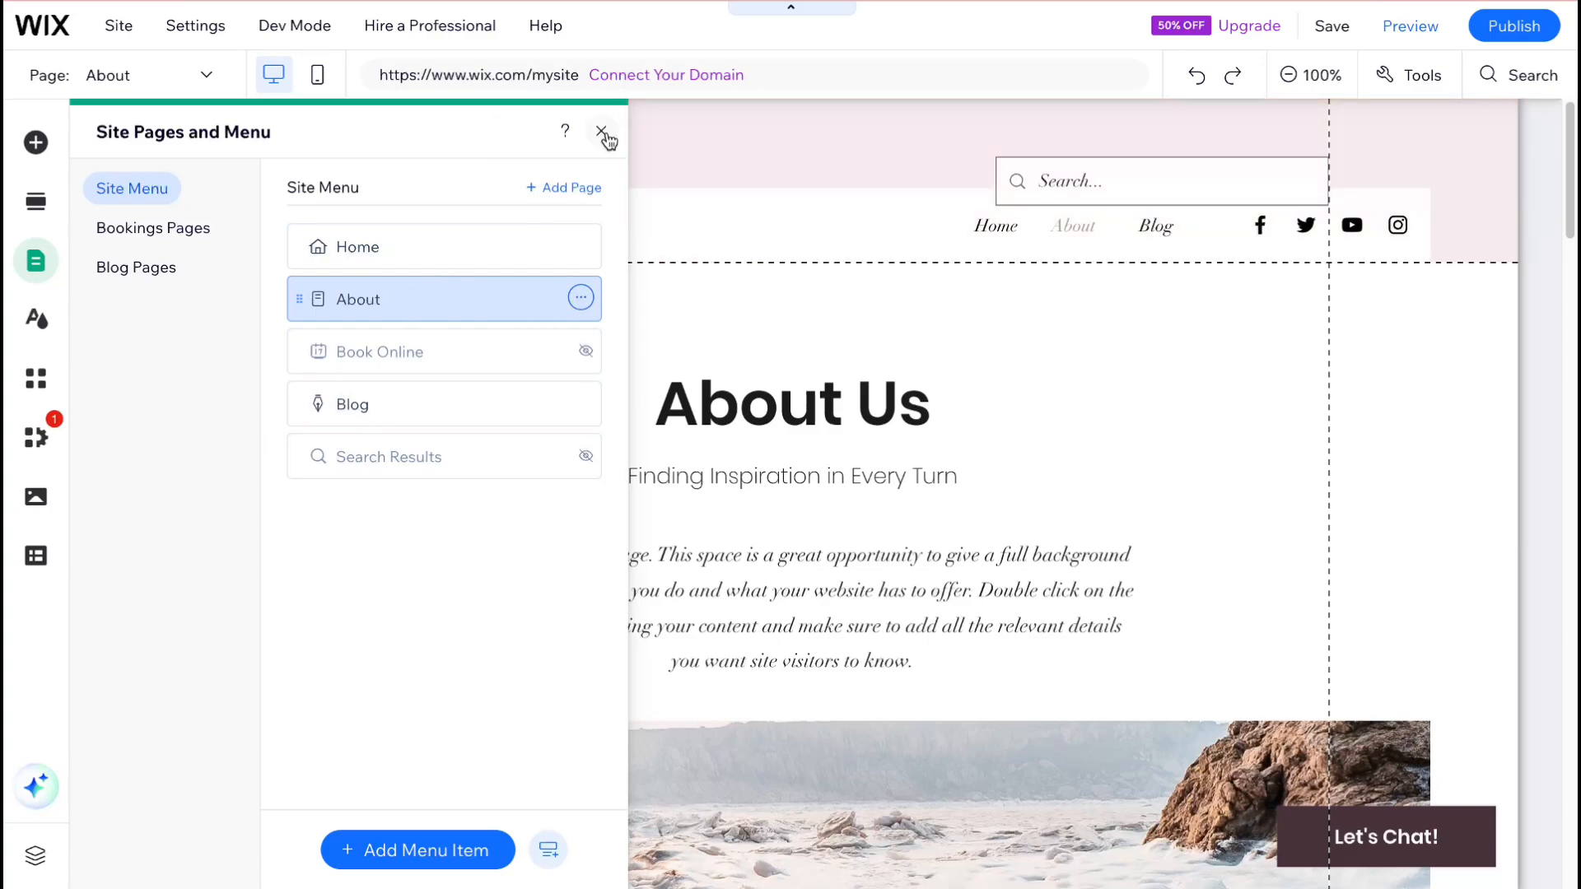
left_click(602, 132)
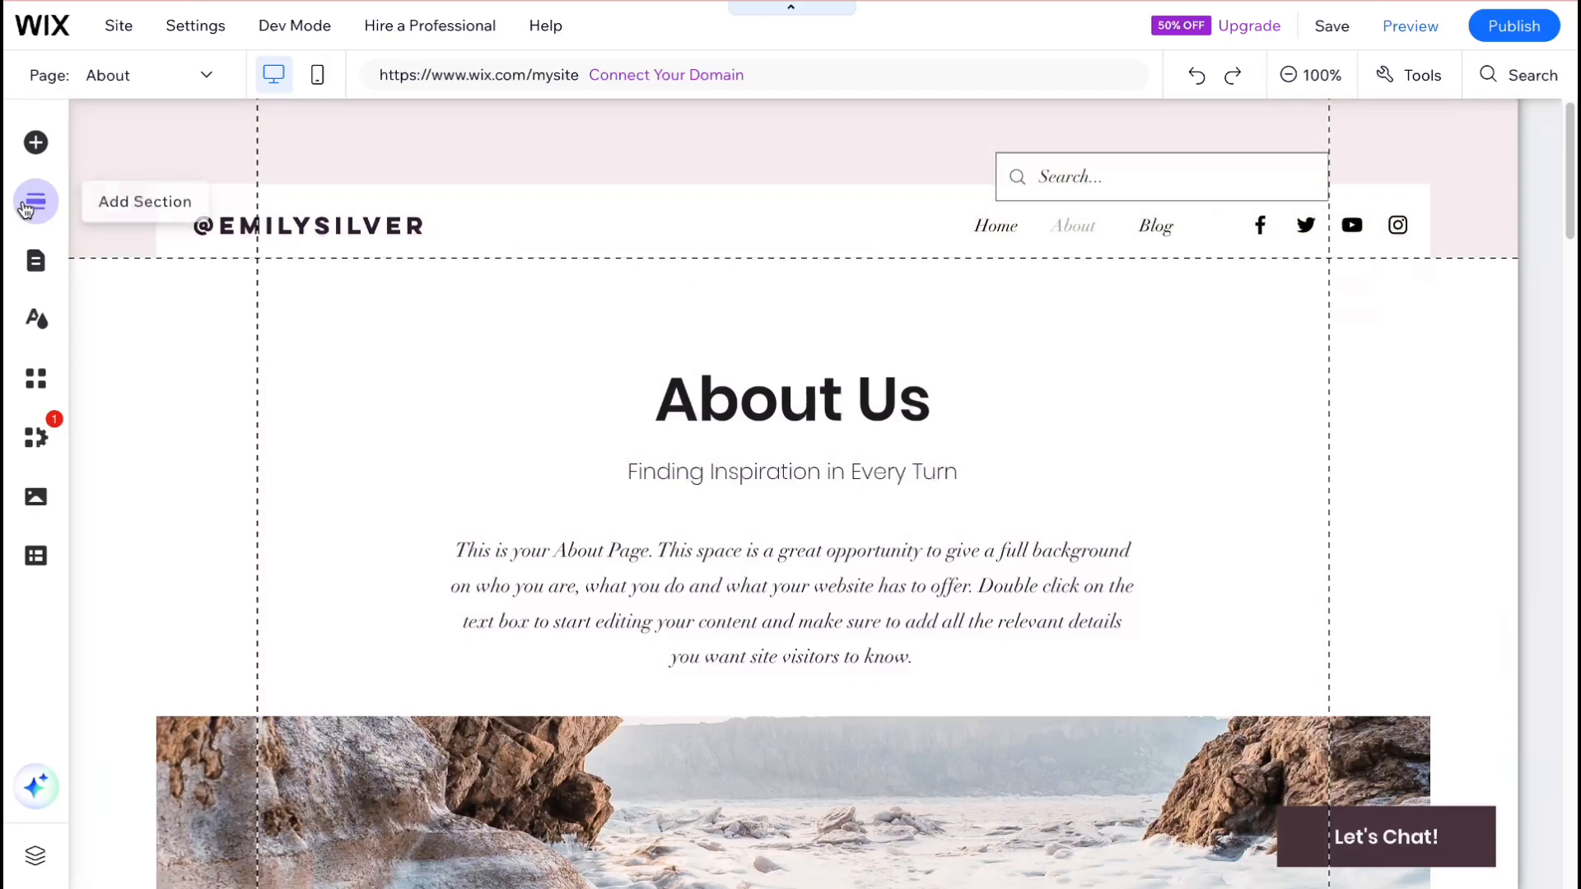
Delete the Meet The Team section from the About page and leave the section library.
left_click(17, 207)
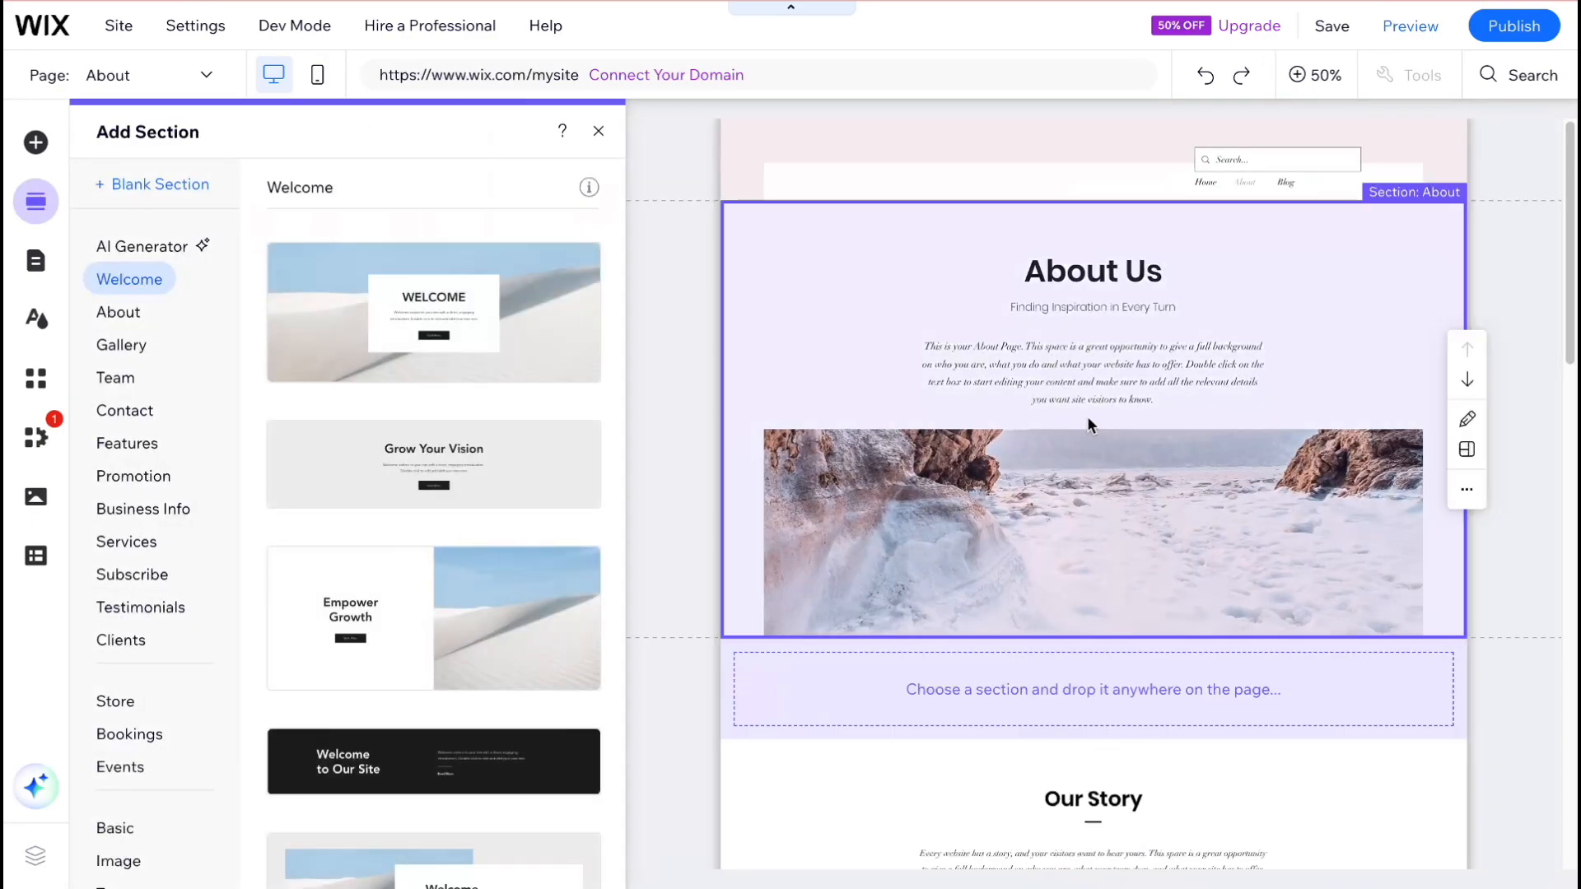
scroll(1087, 417, "down", 2)
scroll(1069, 264, "up", 1)
scroll(1050, 321, "down", 2)
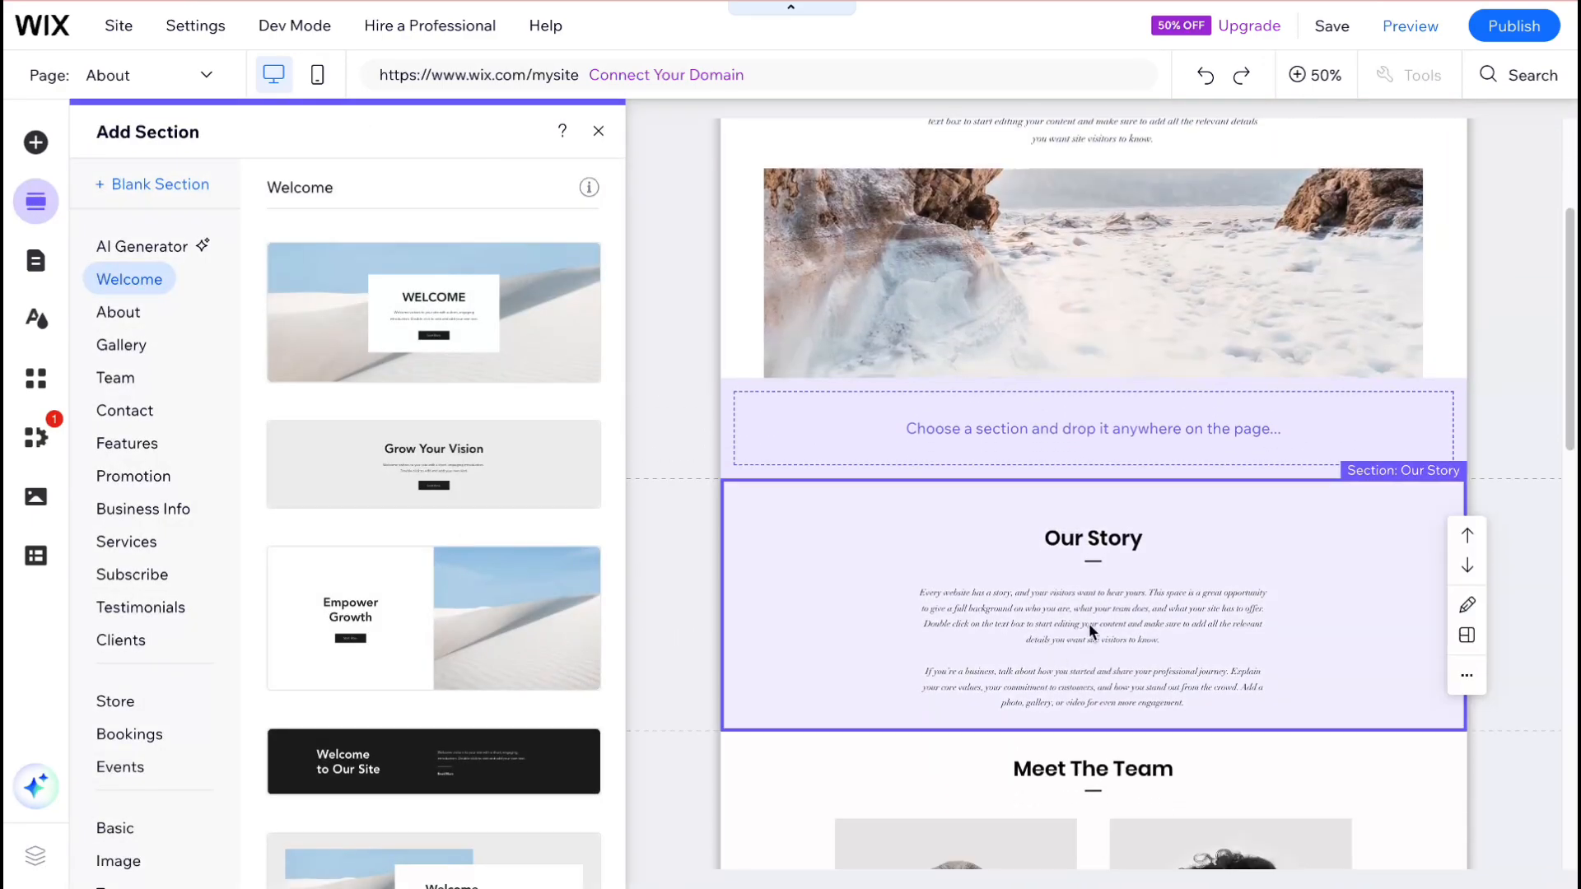
scroll(1088, 625, "down", 4)
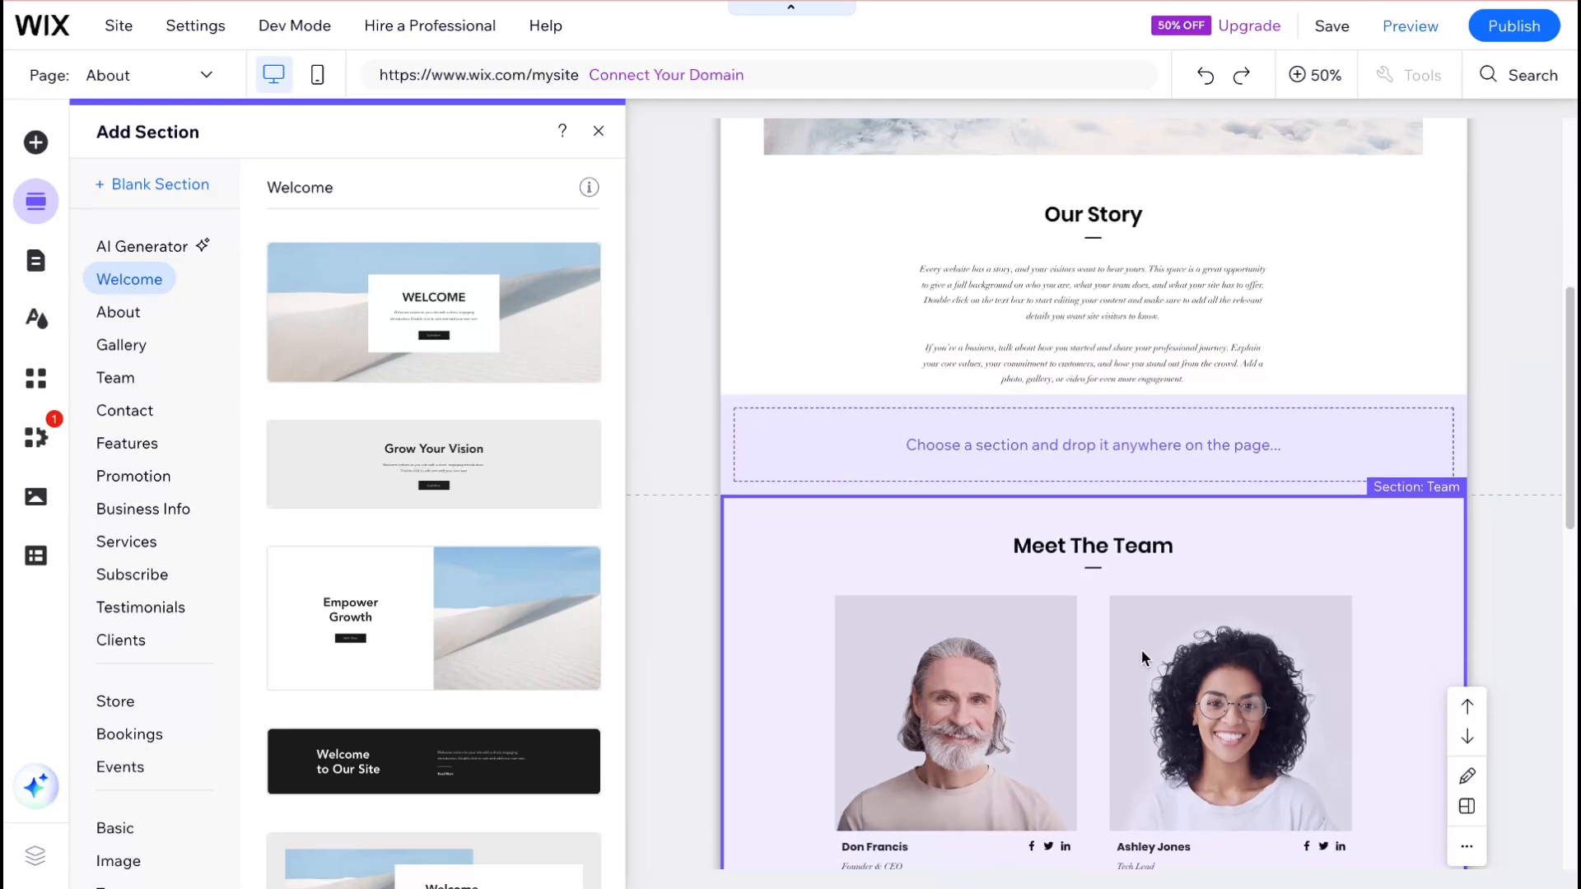
scroll(1140, 649, "down", 3)
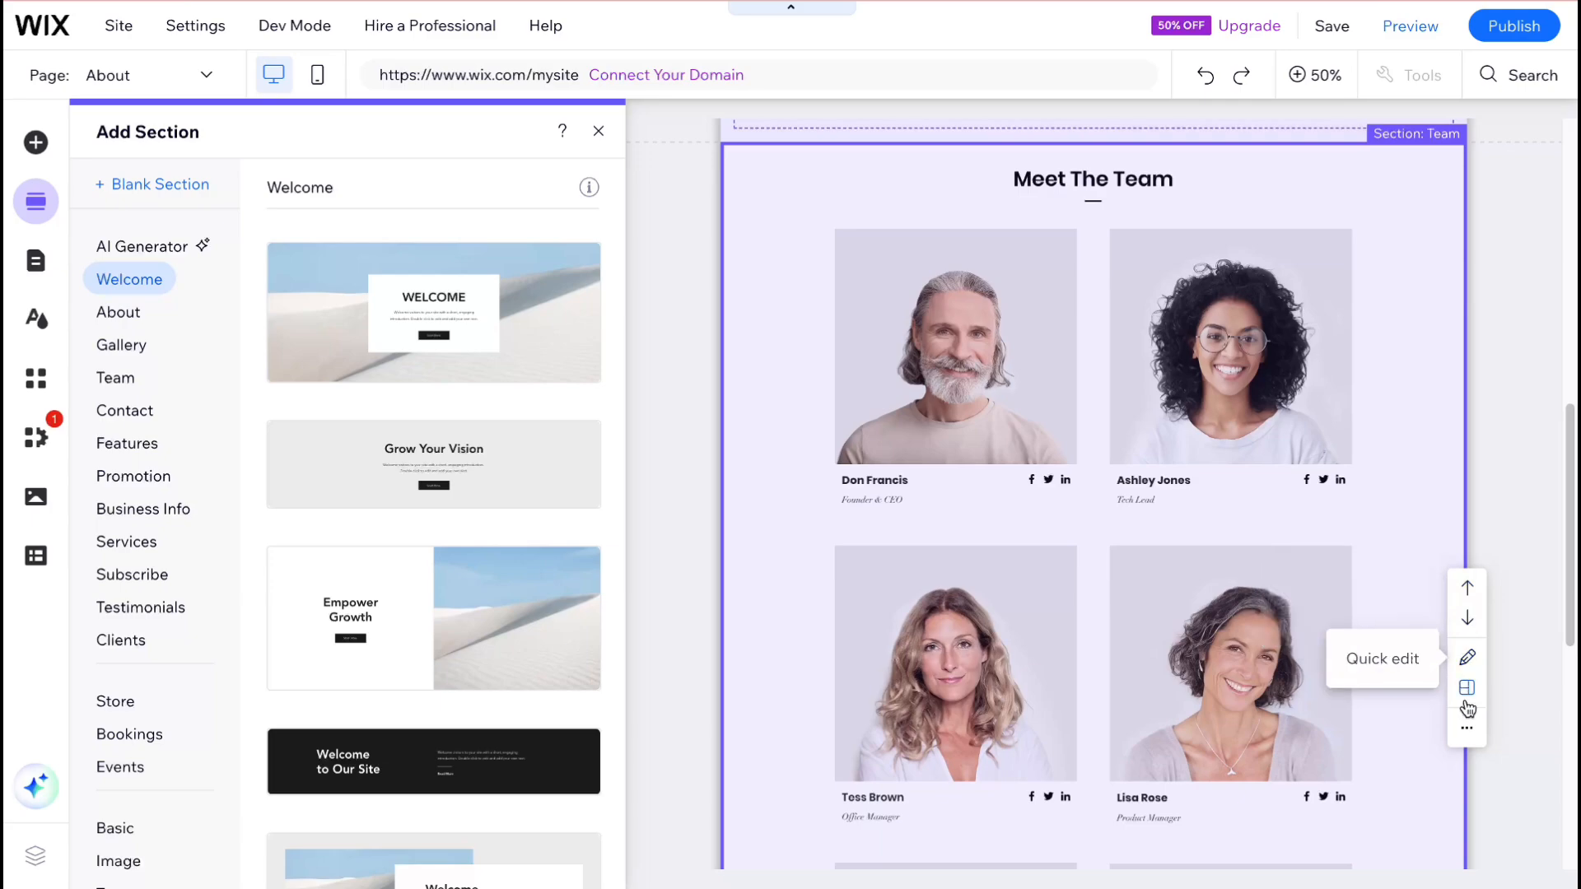
left_click(1469, 733)
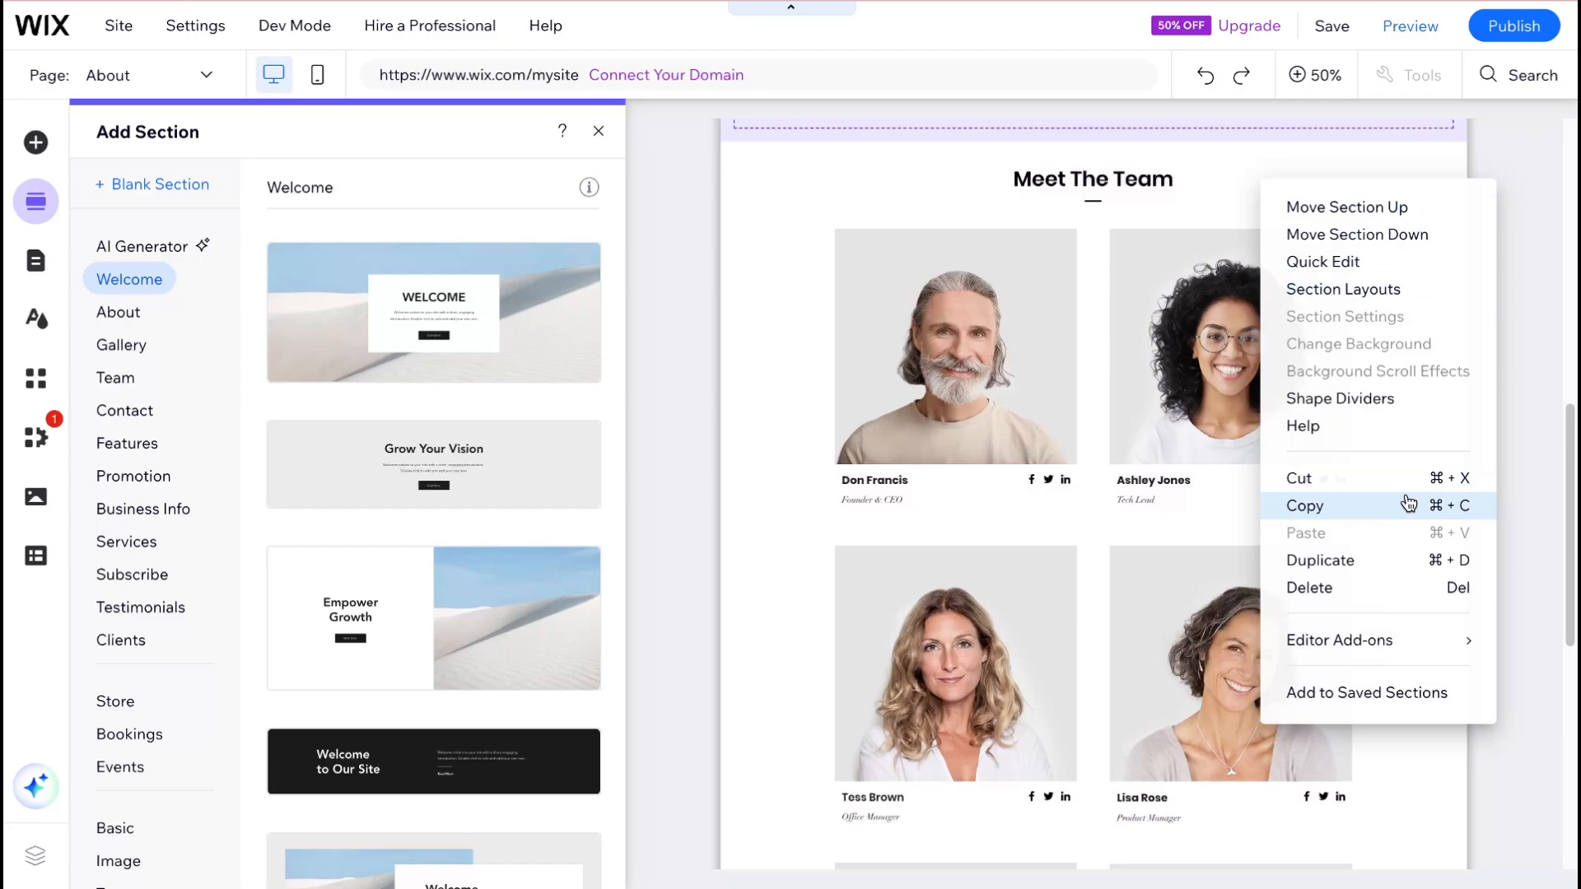
left_click(1406, 602)
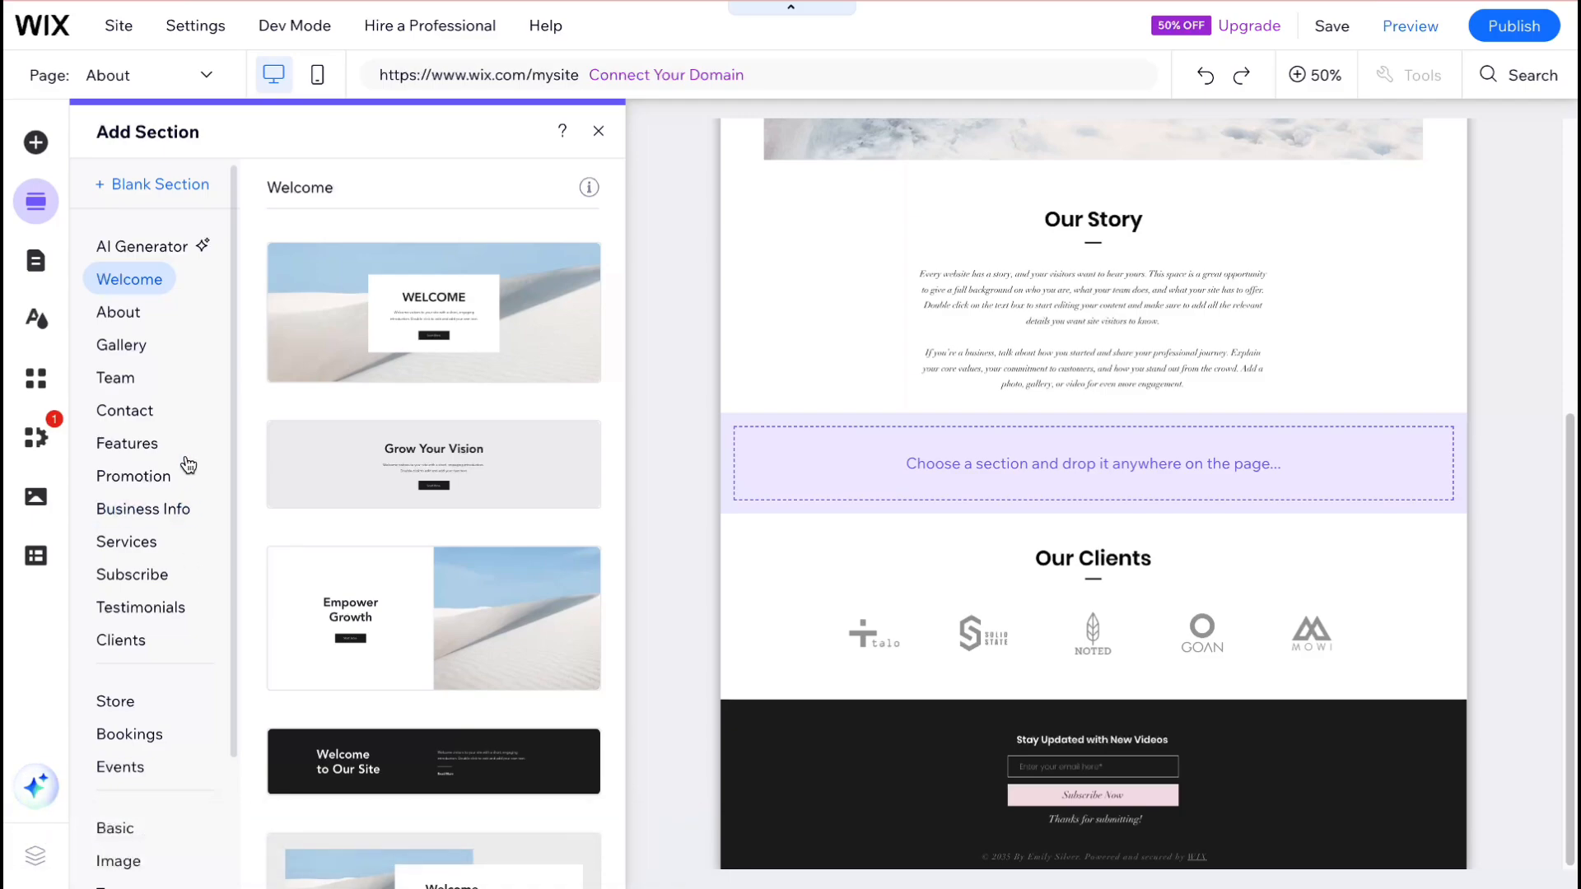
scroll(169, 447, "down", 3)
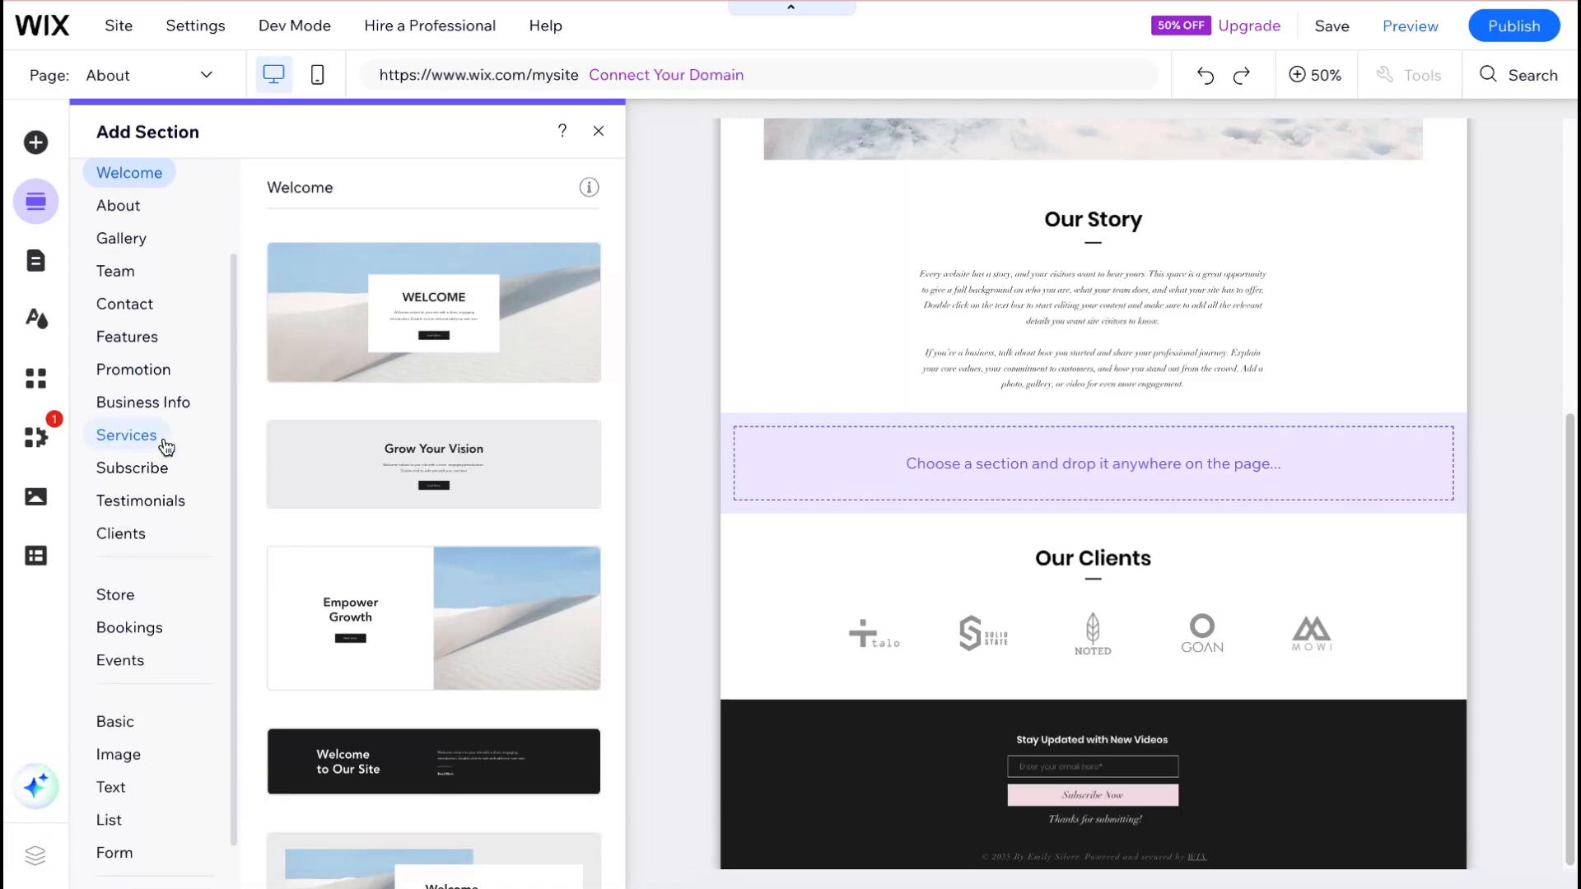
left_click(38, 148)
left_click(1006, 513)
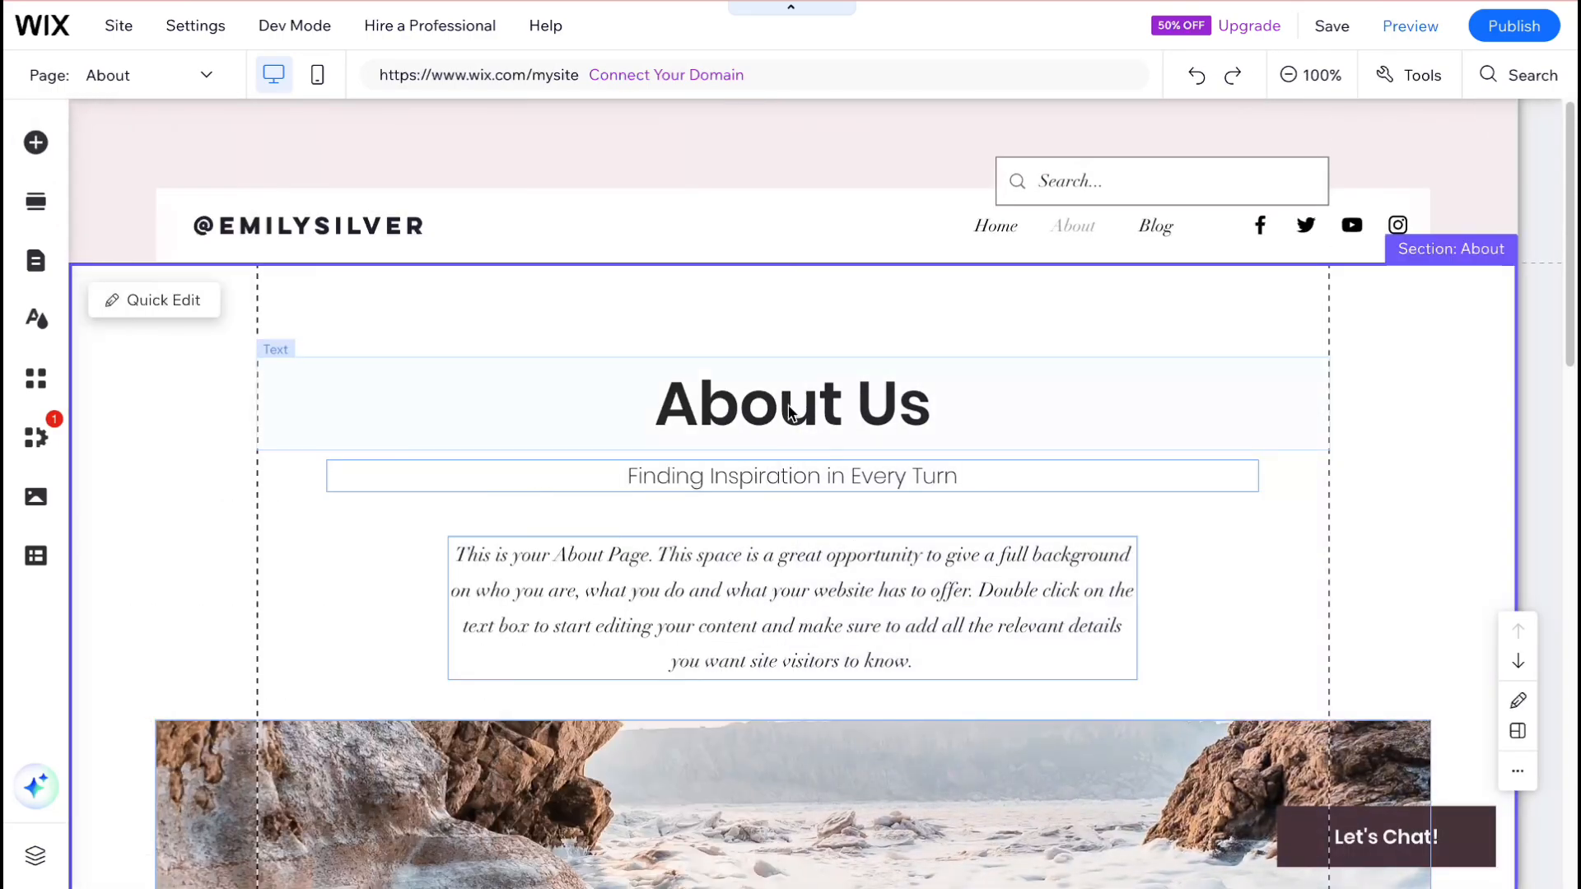
Shift the About Us heading, tagline and paragraph slightly up and to the right, and nudge the image strip down a little.
left_click_drag(788, 411, 836, 364)
left_click_drag(798, 471, 907, 442)
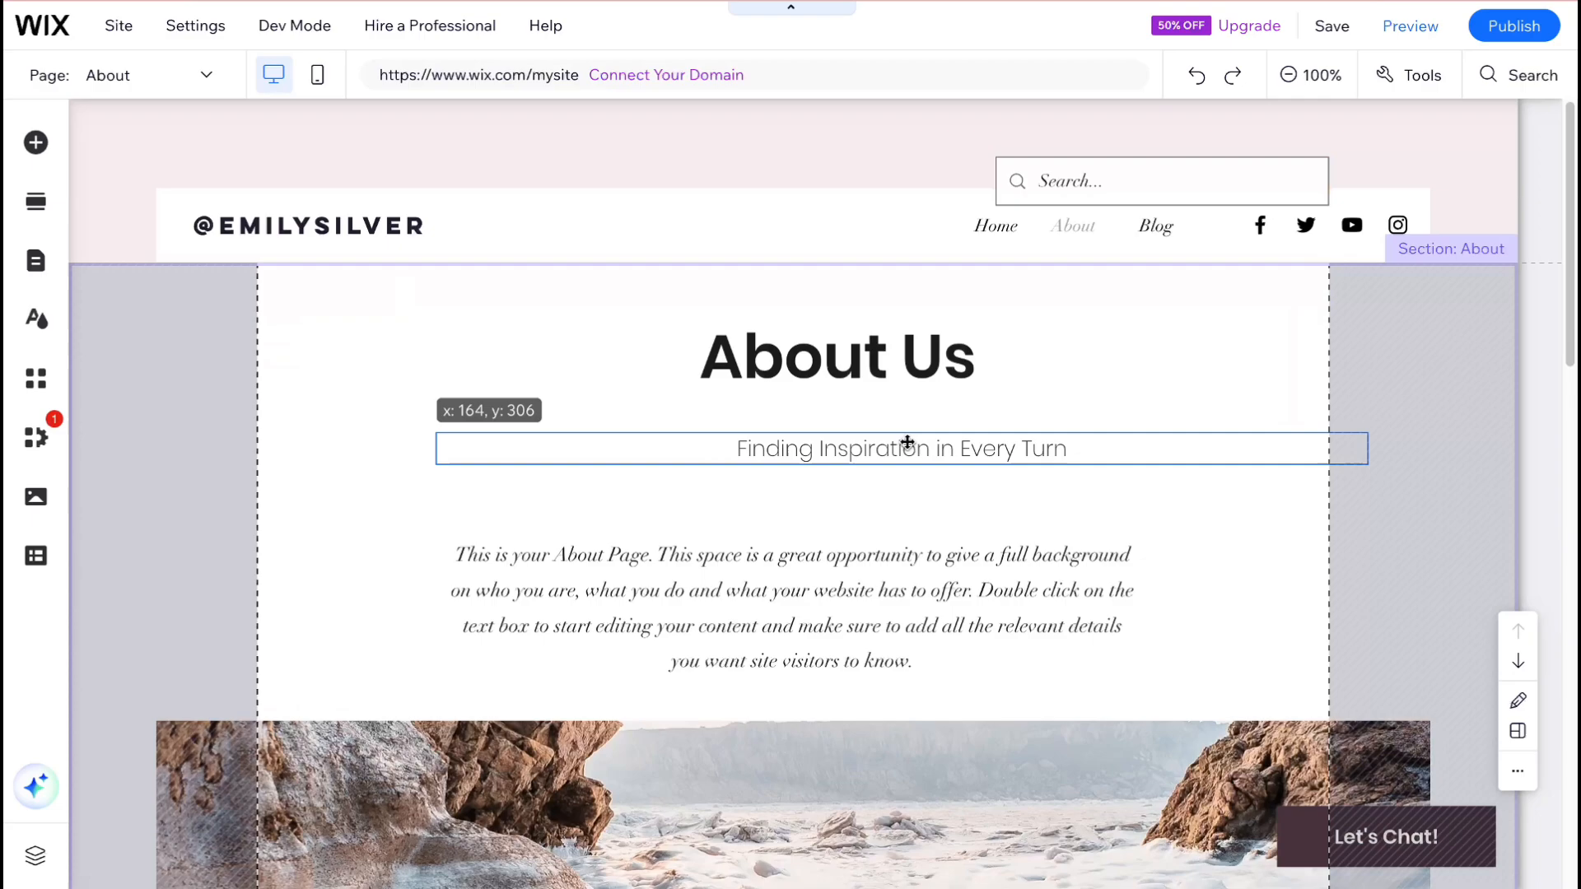
left_click_drag(803, 609, 862, 599)
scroll(860, 599, "down", 3)
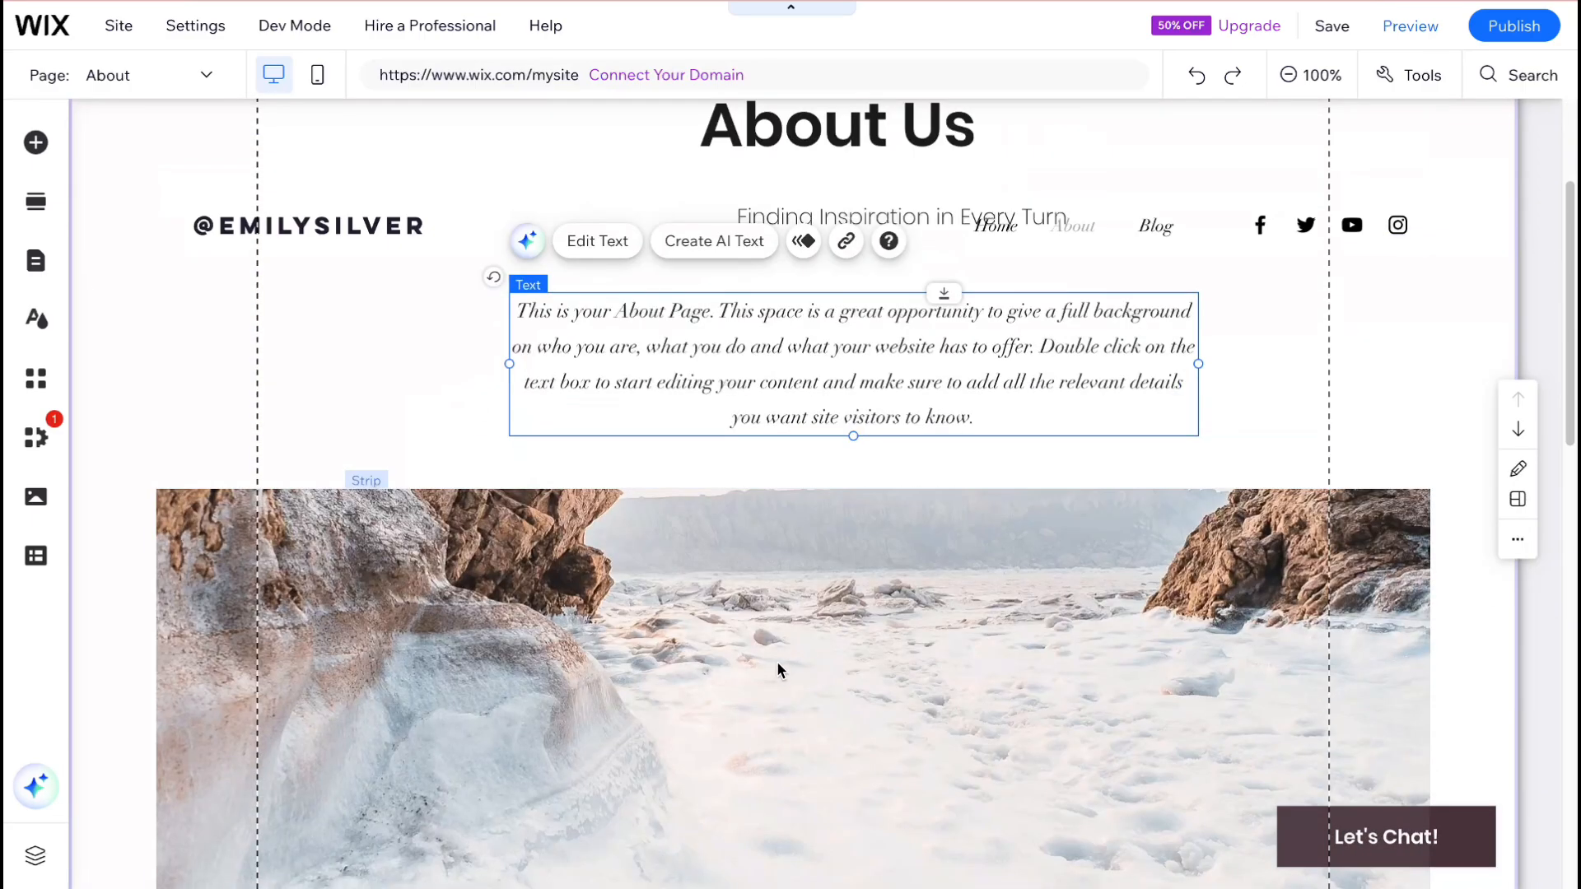
mouse_move(781, 671)
left_mouse_down()
mouse_move(777, 645)
mouse_move(812, 653)
mouse_move(769, 610)
mouse_move(780, 666)
left_mouse_up()
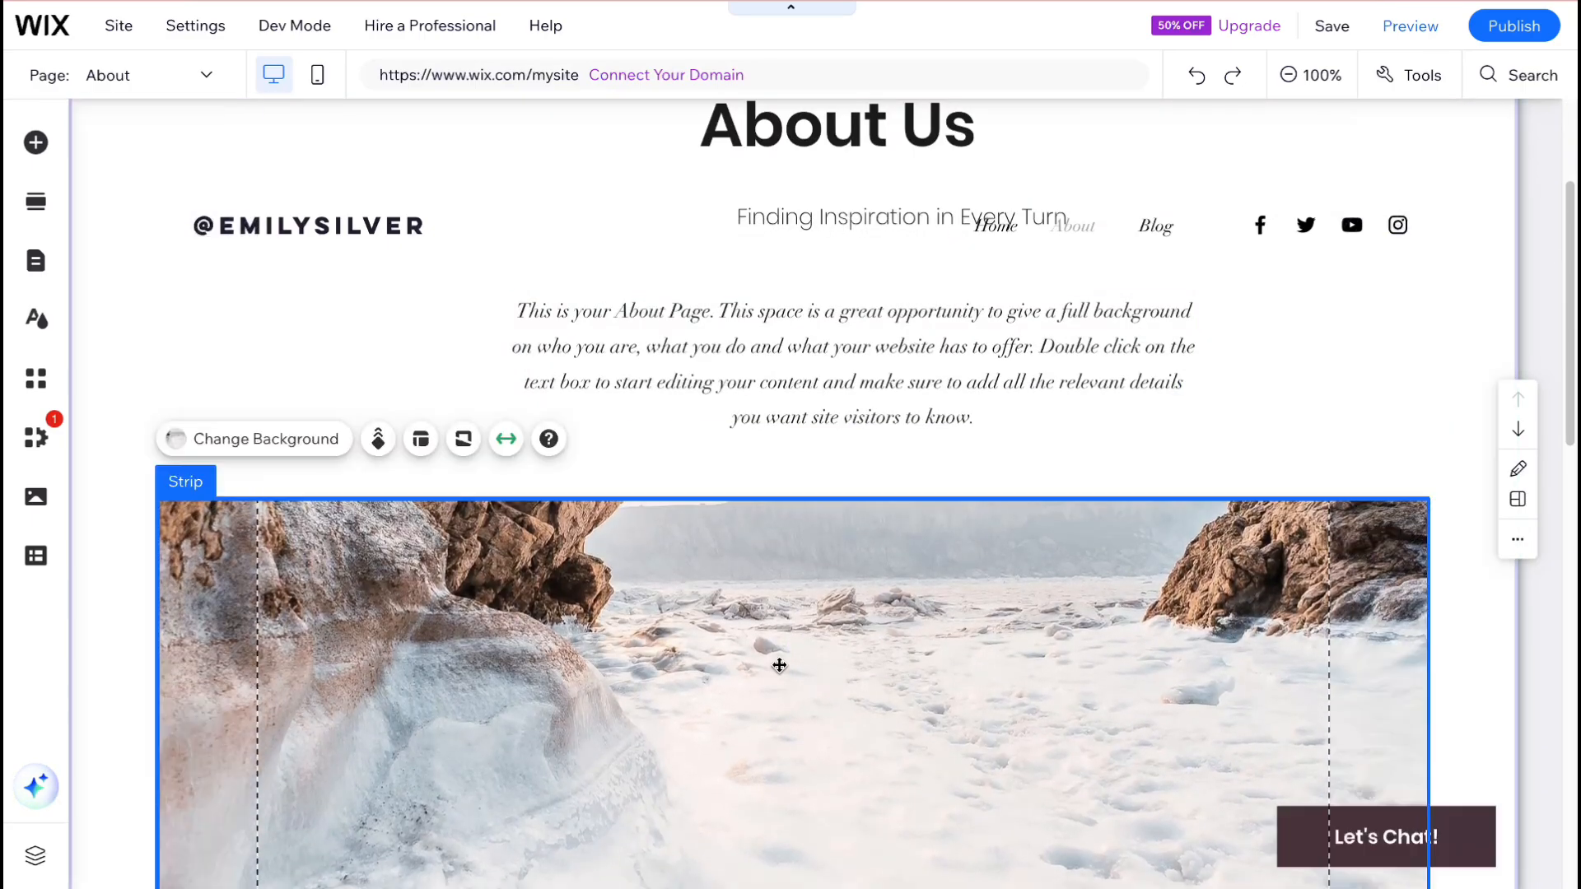
Review the AI tools offered for the About page's introductory paragraph and close them without applying any.
left_click(780, 412)
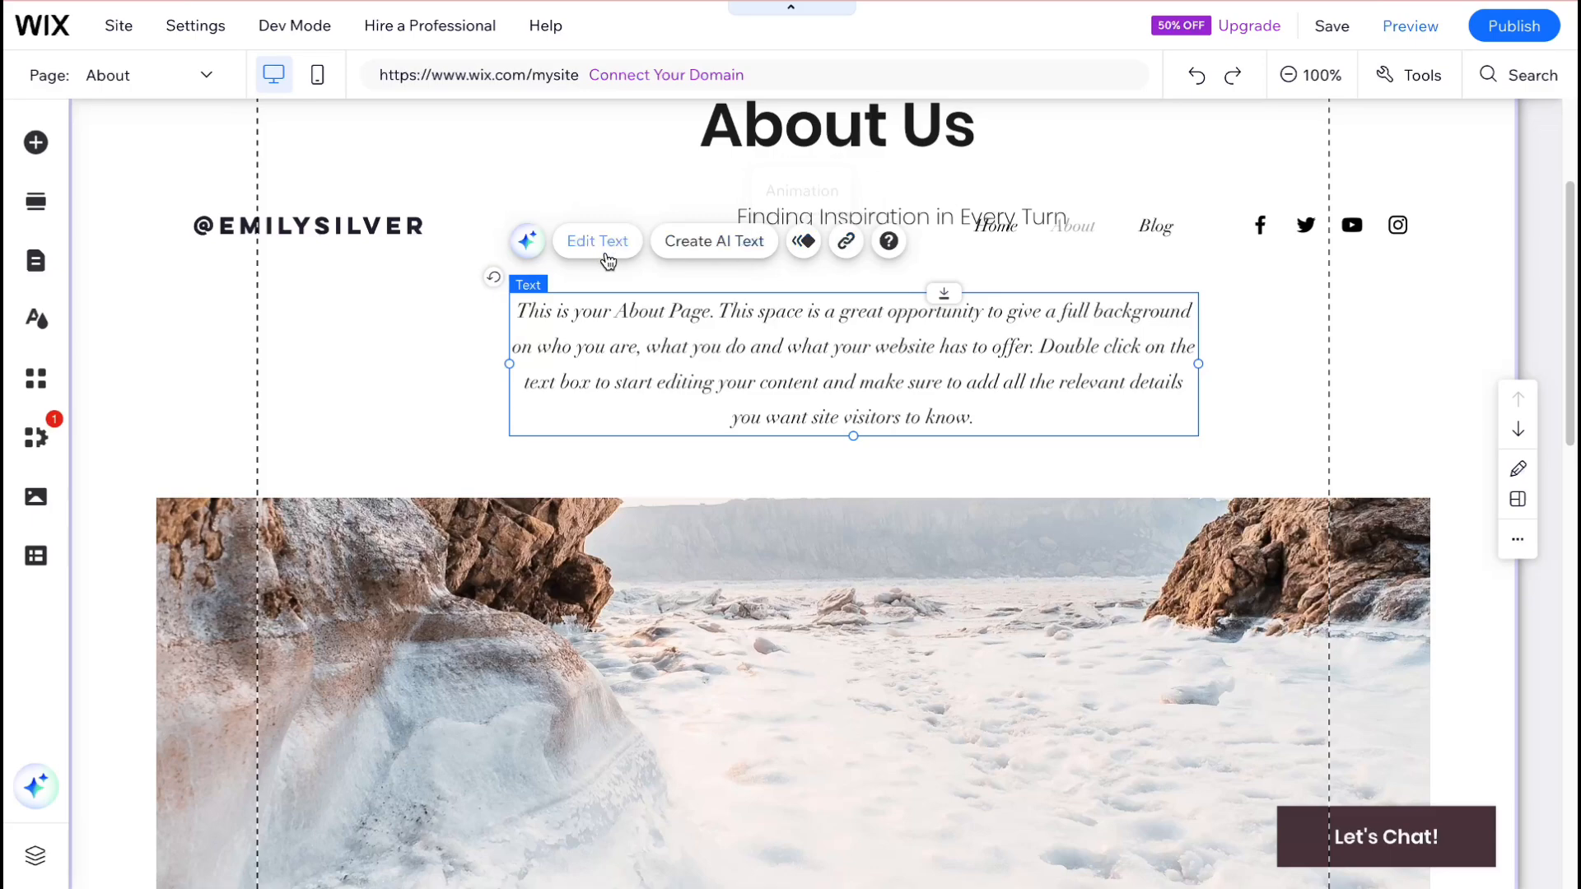
left_click(525, 244)
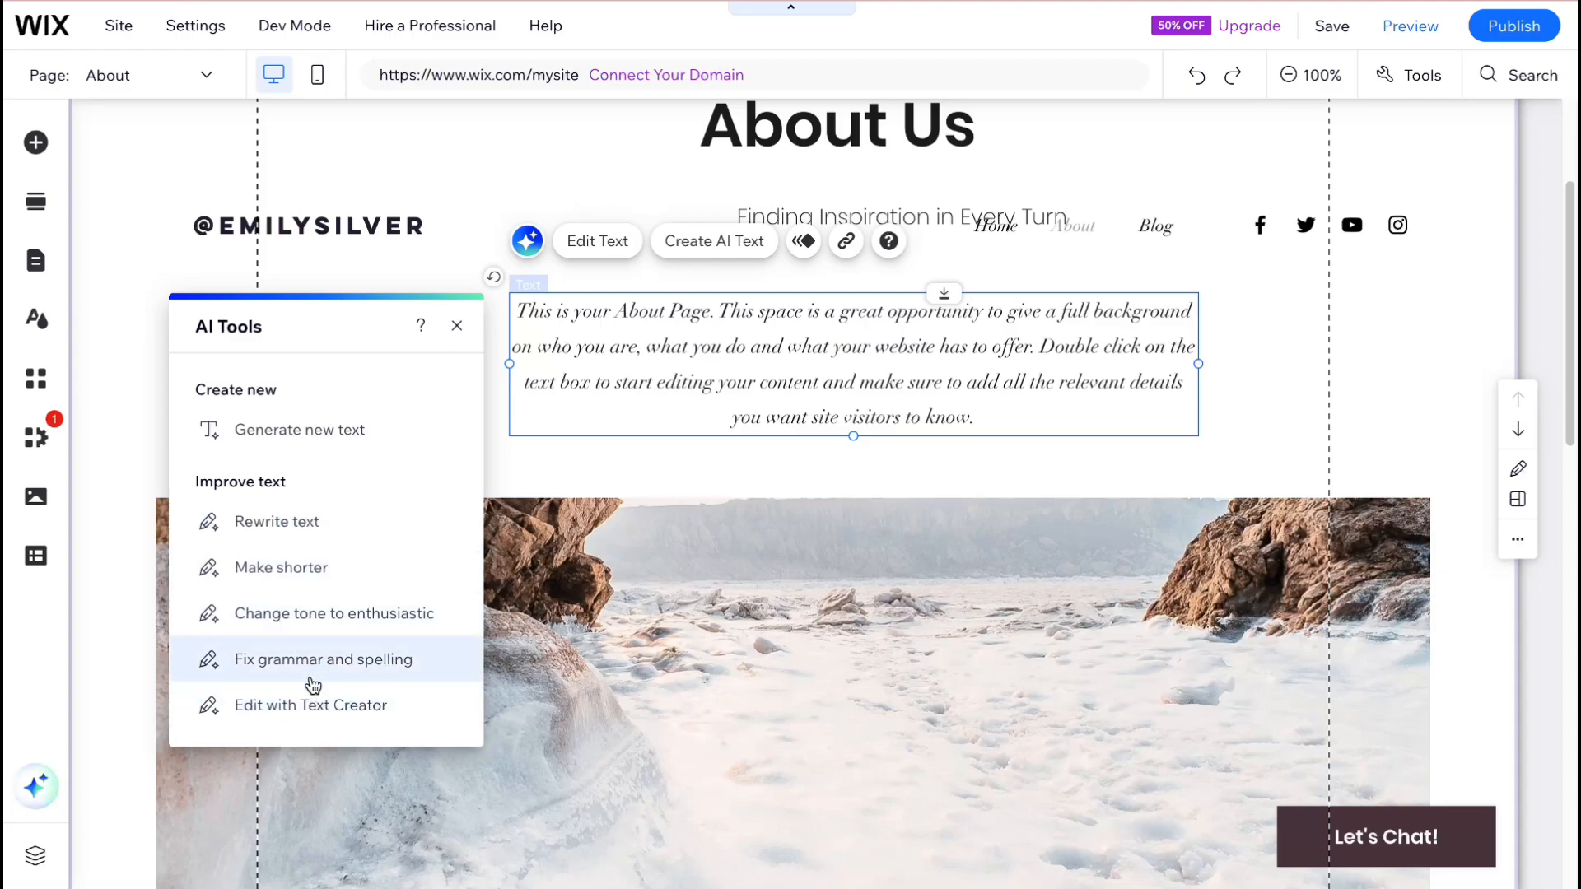
left_click(457, 326)
scroll(838, 223, "up", 3)
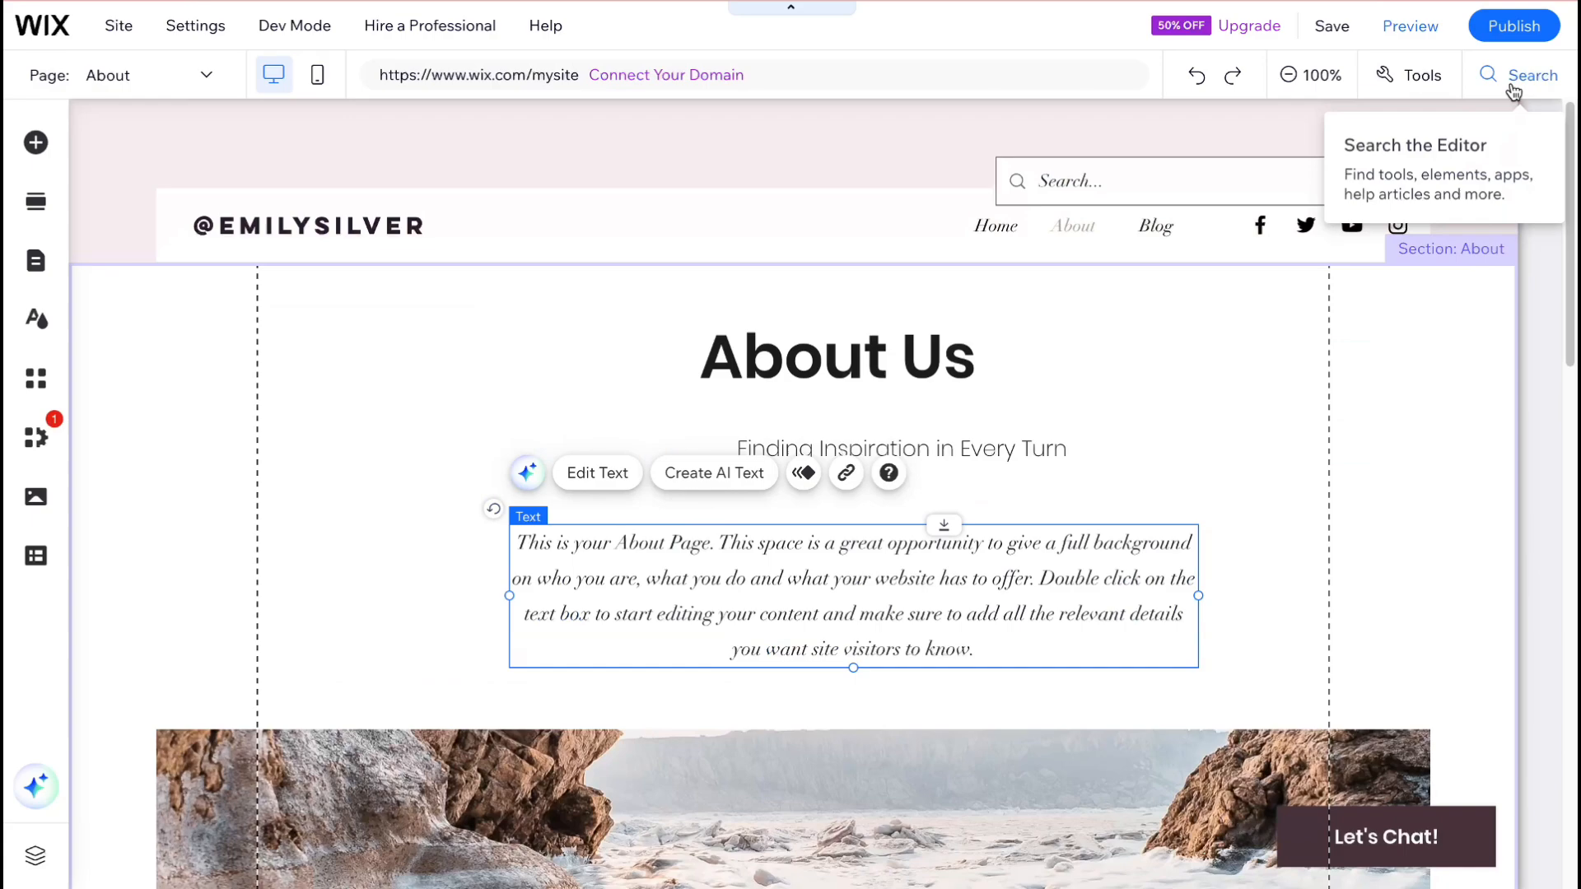
Publish the site and open its live version.
left_click(1532, 30)
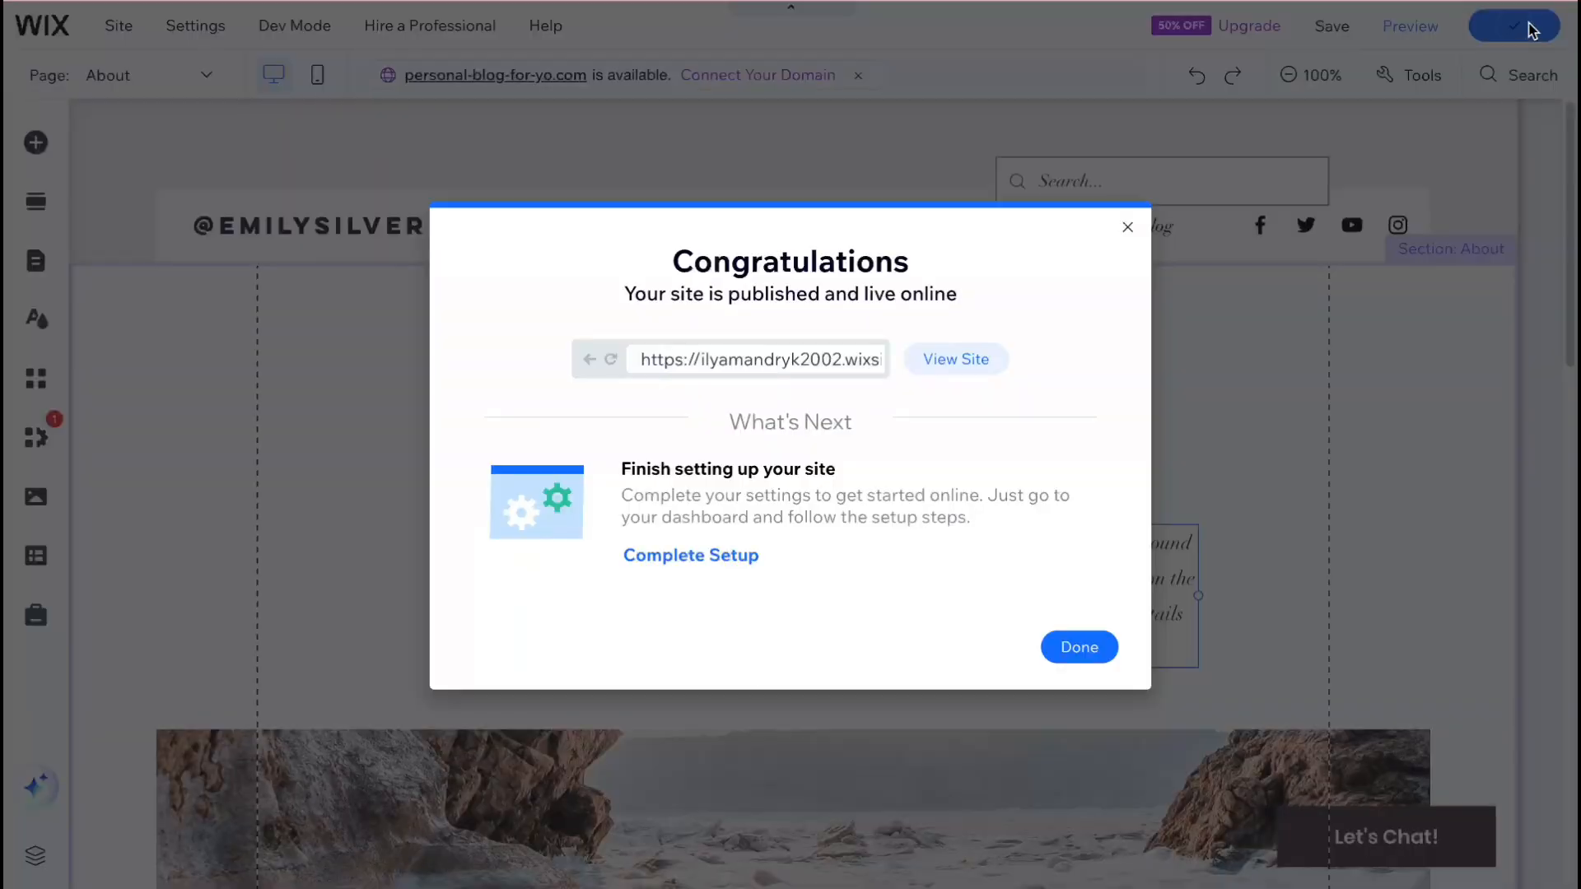
left_click(946, 360)
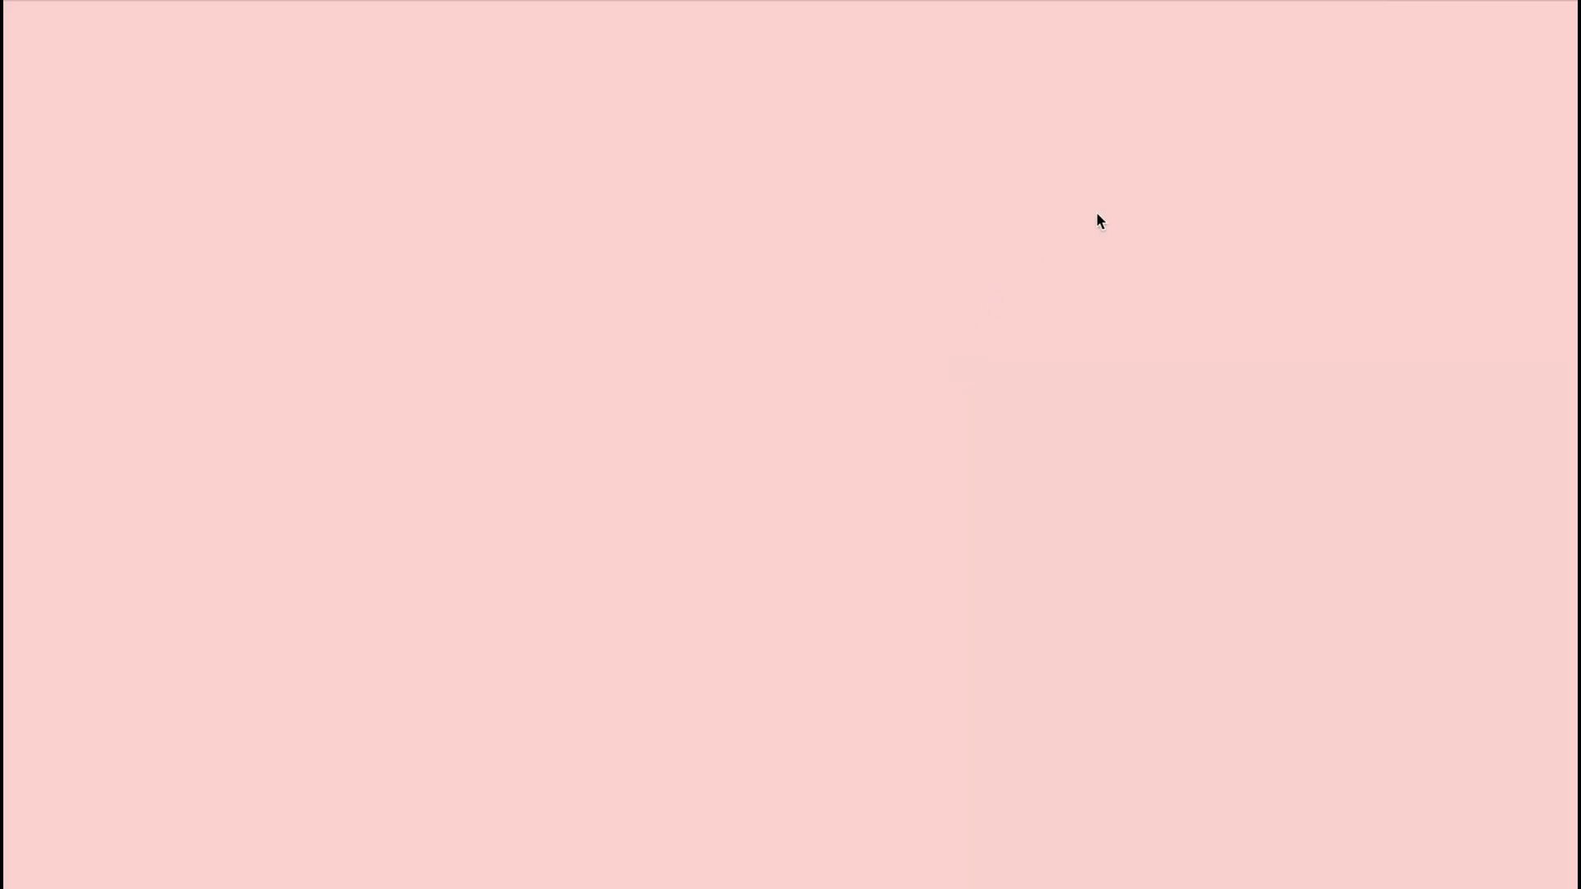